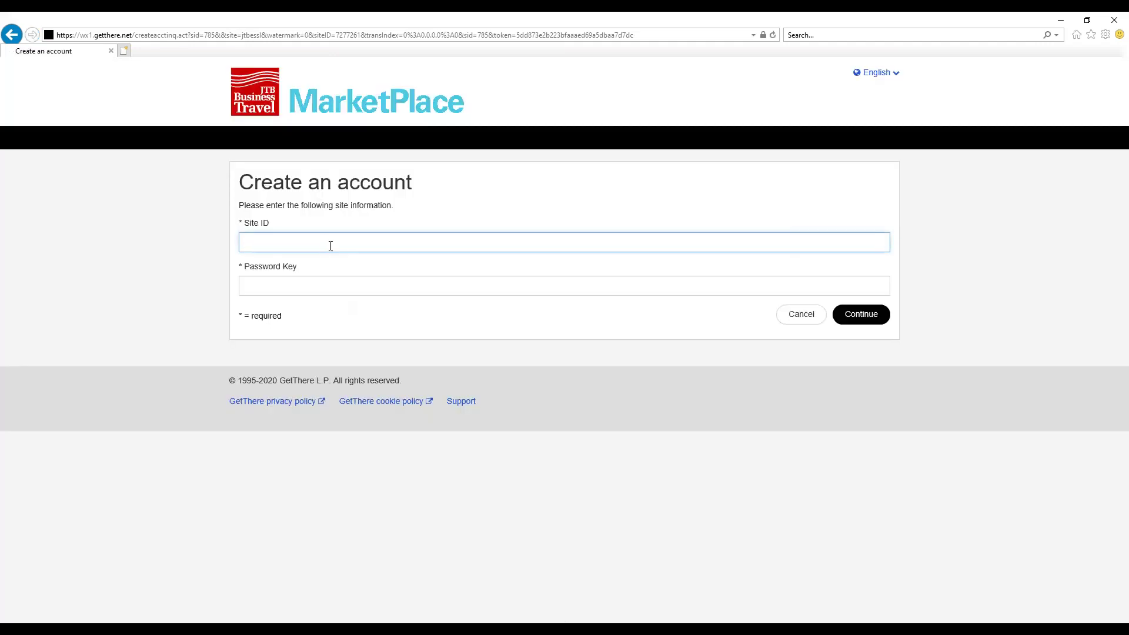
Submit the Site ID and password key, then cancel the new-account user name form.
text(jtbus)
click(298, 280)
text(••••)
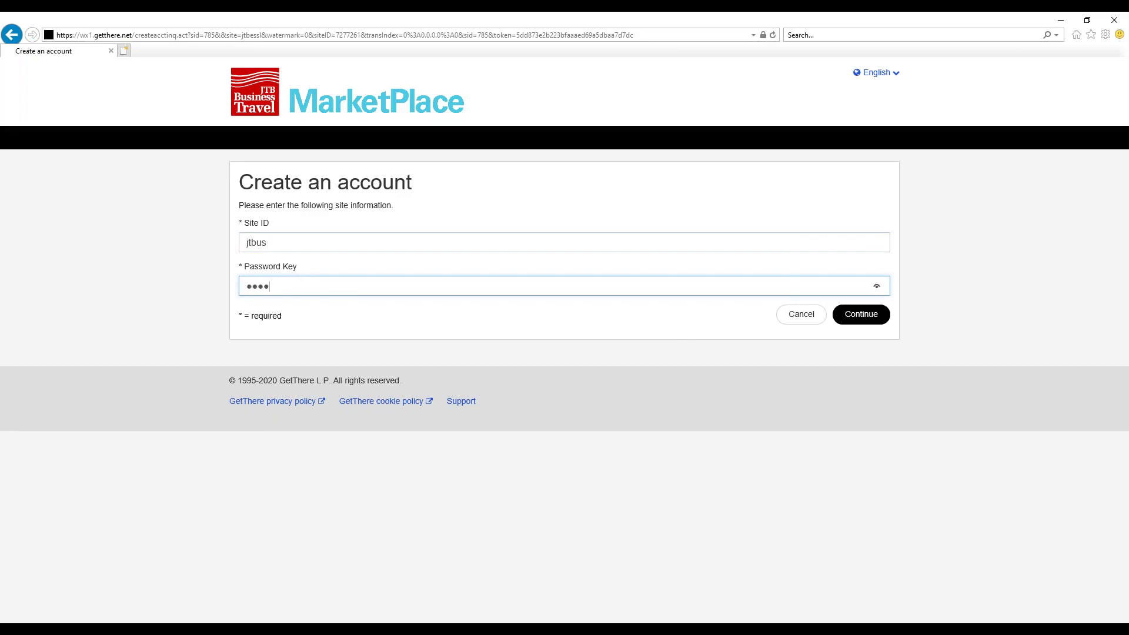
click(856, 322)
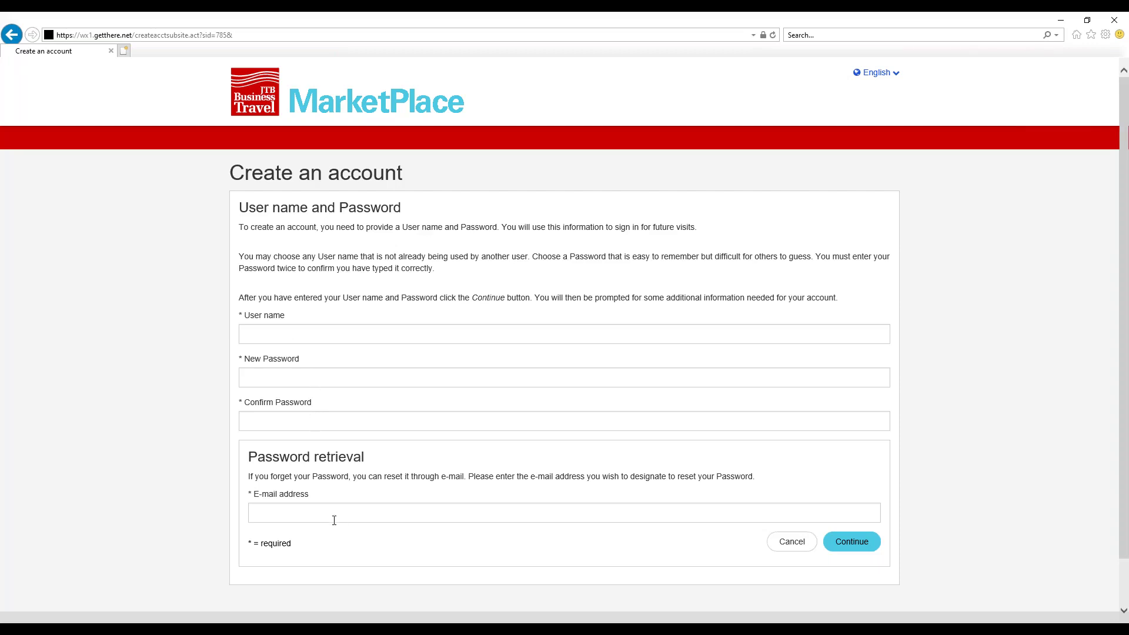
click(781, 550)
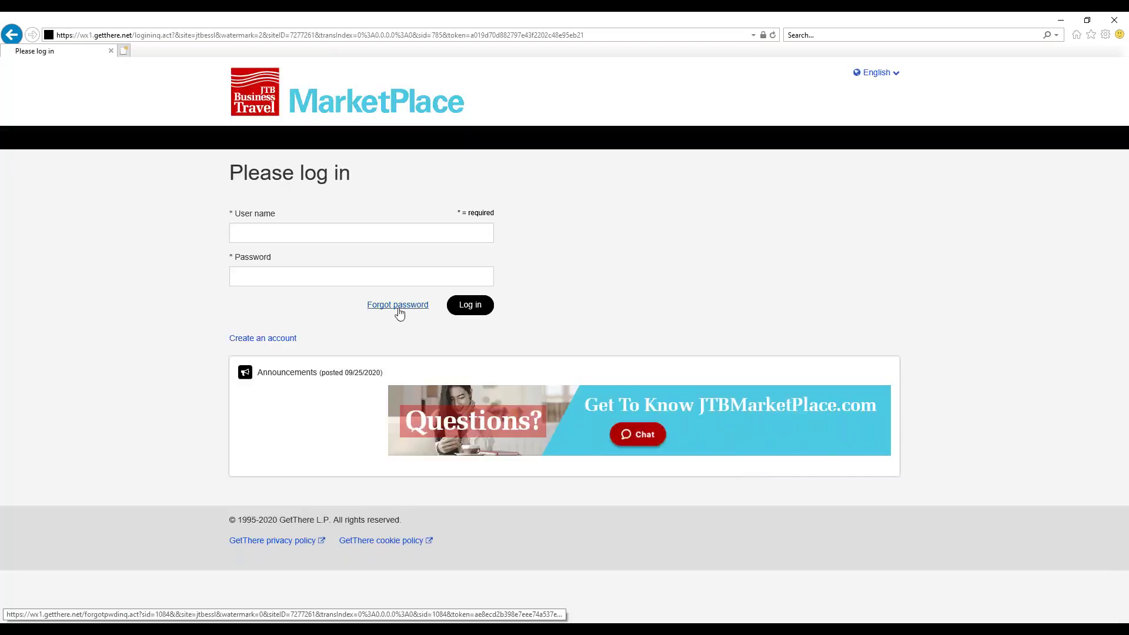
click(398, 306)
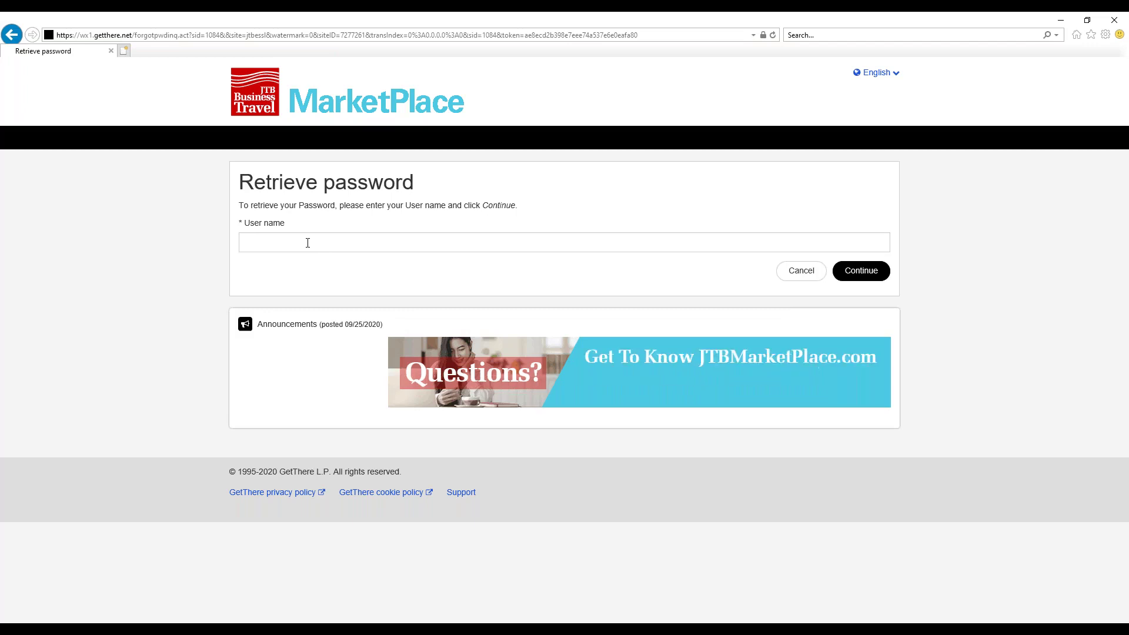
click(797, 282)
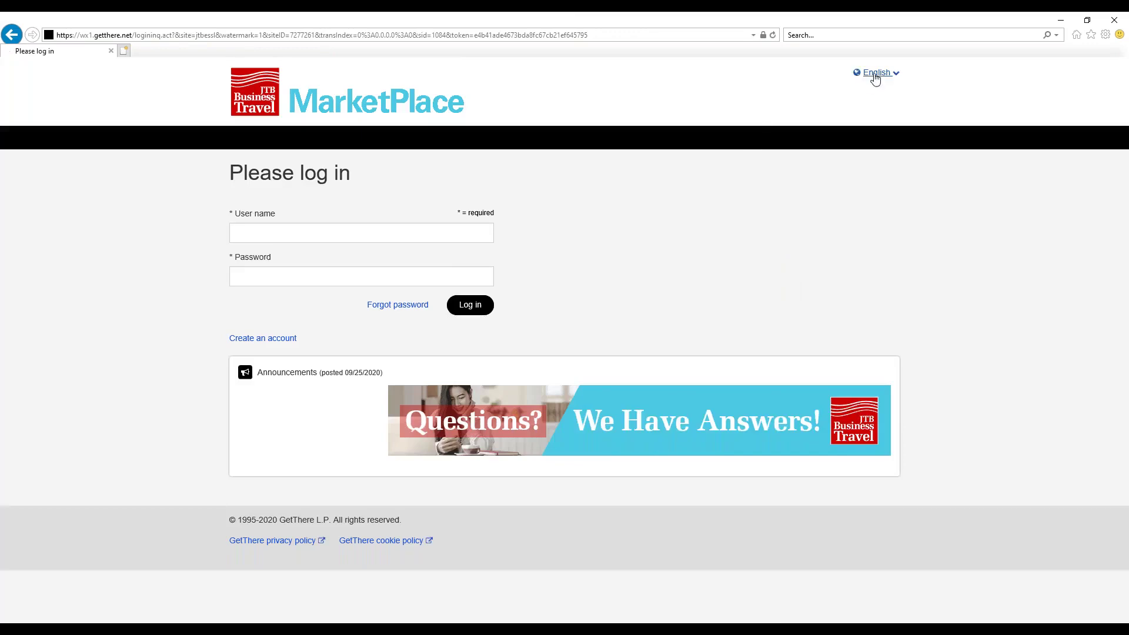
click(876, 75)
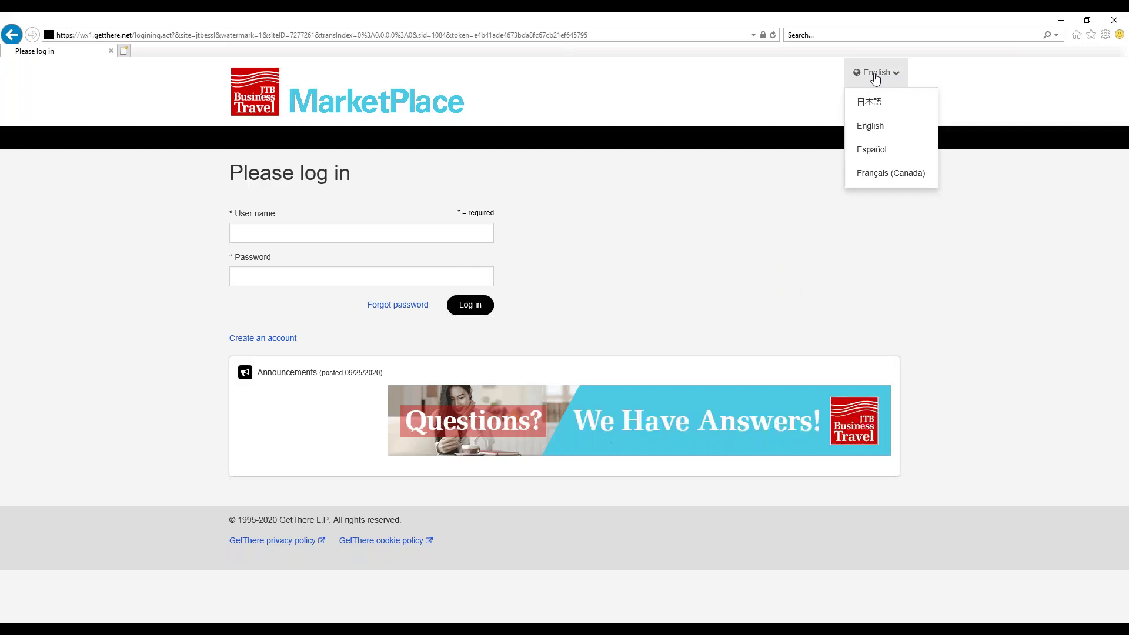
Log in with the remembered user name and saved password.
click(306, 235)
text(gt)
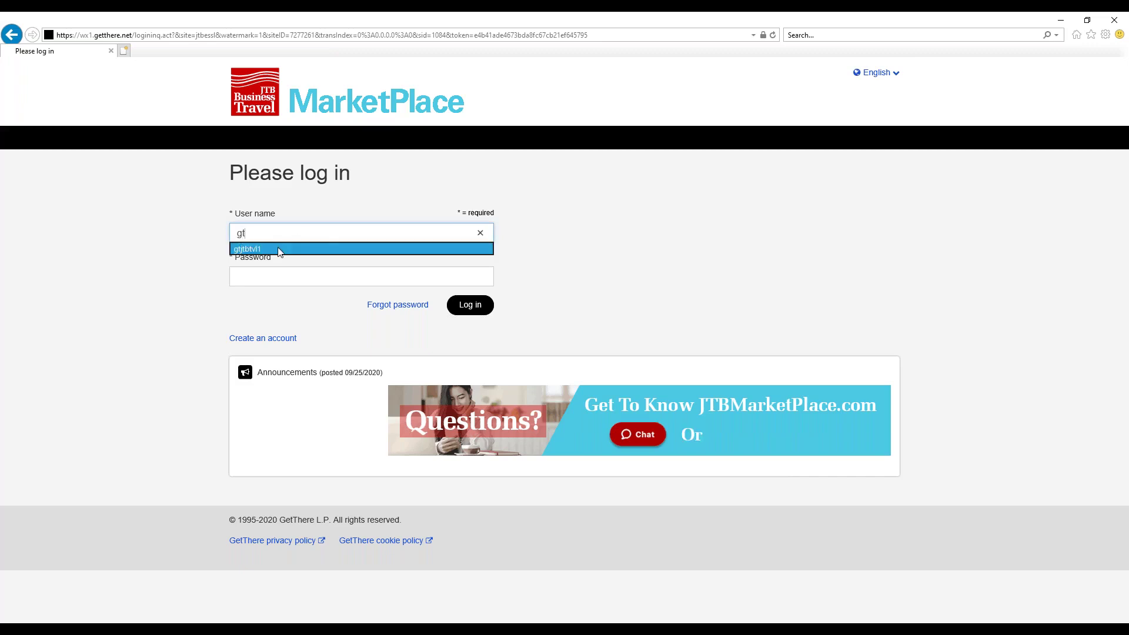
key(Return)
click(472, 307)
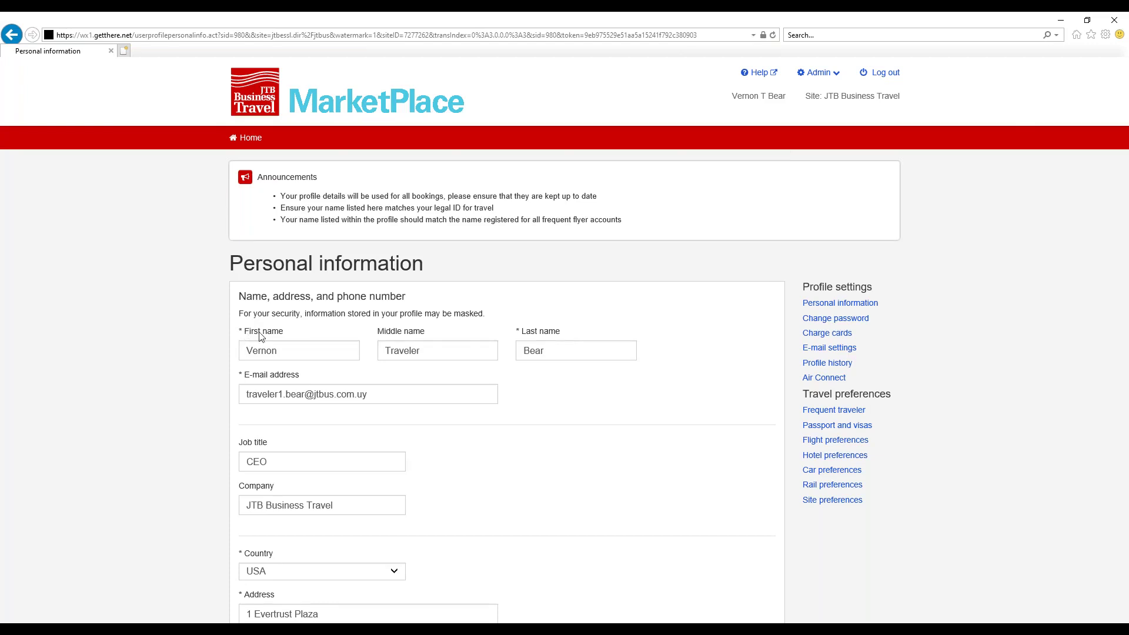
Scroll to the bottom of the Personal information form and save it.
scroll(511, 403, down, 4)
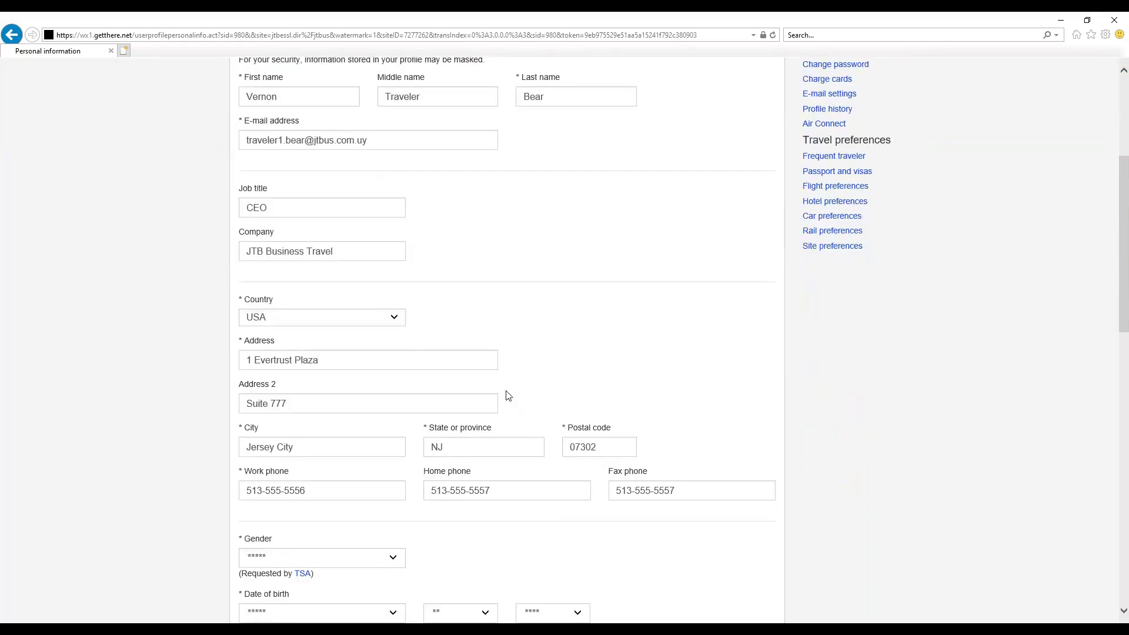
scroll(393, 477, down, 1)
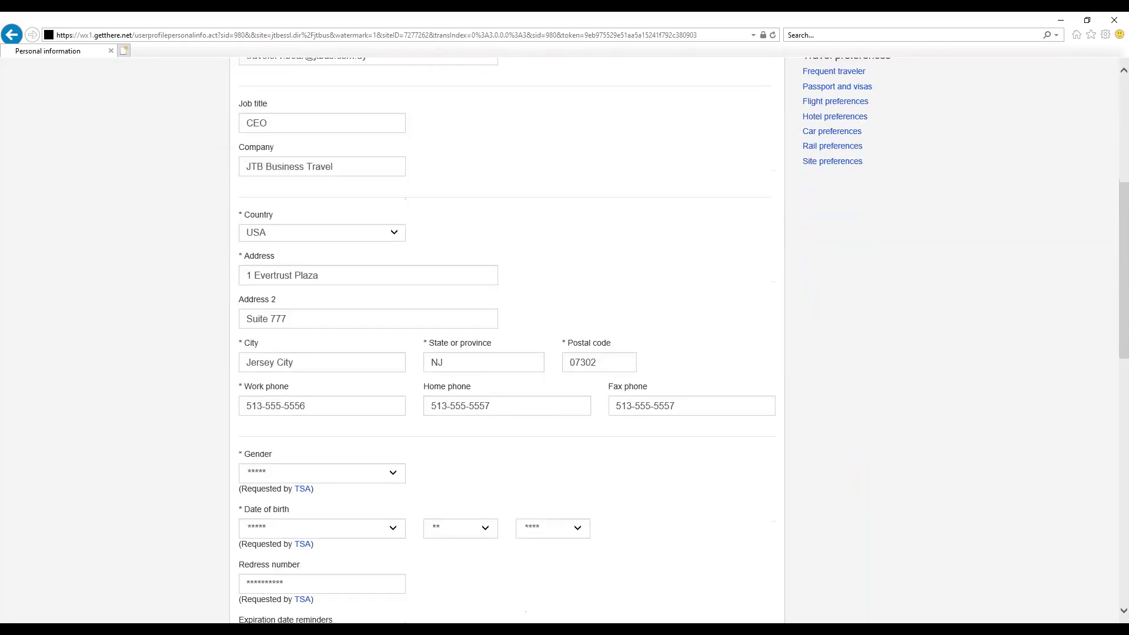
scroll(417, 481, down, 1)
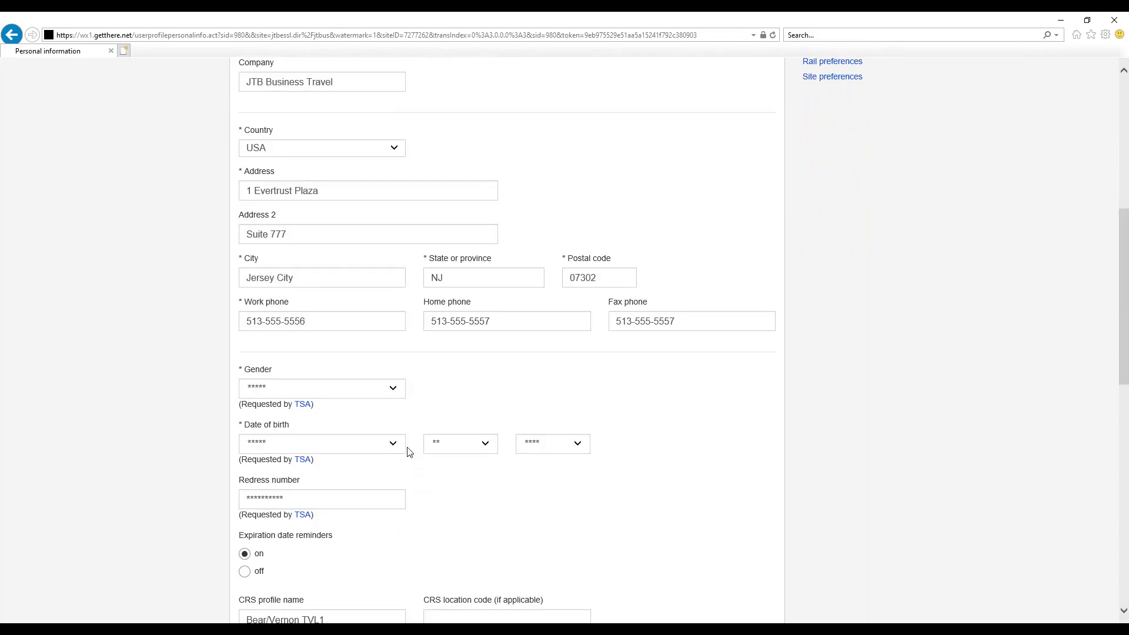
scroll(413, 456, down, 2)
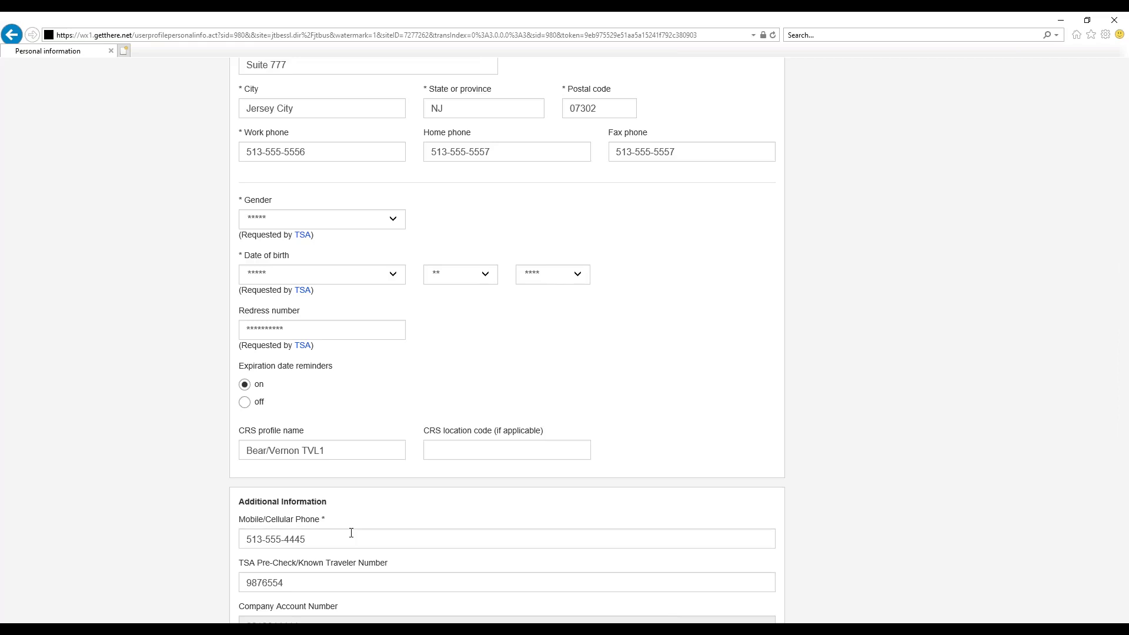
scroll(350, 532, down, 3)
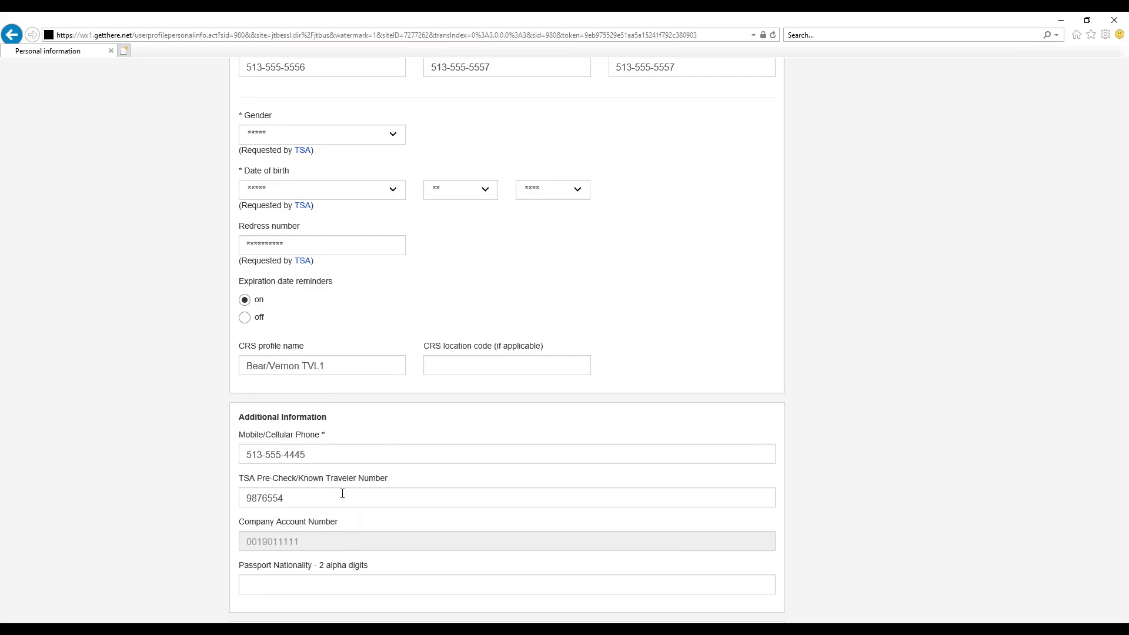
scroll(342, 493, down, 15)
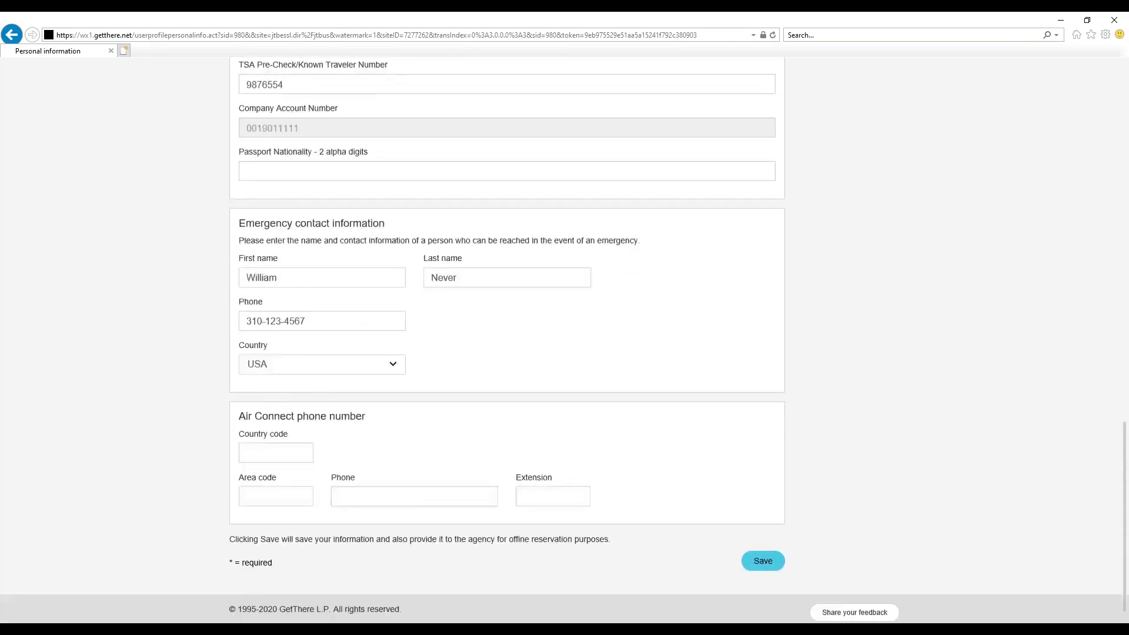
click(777, 524)
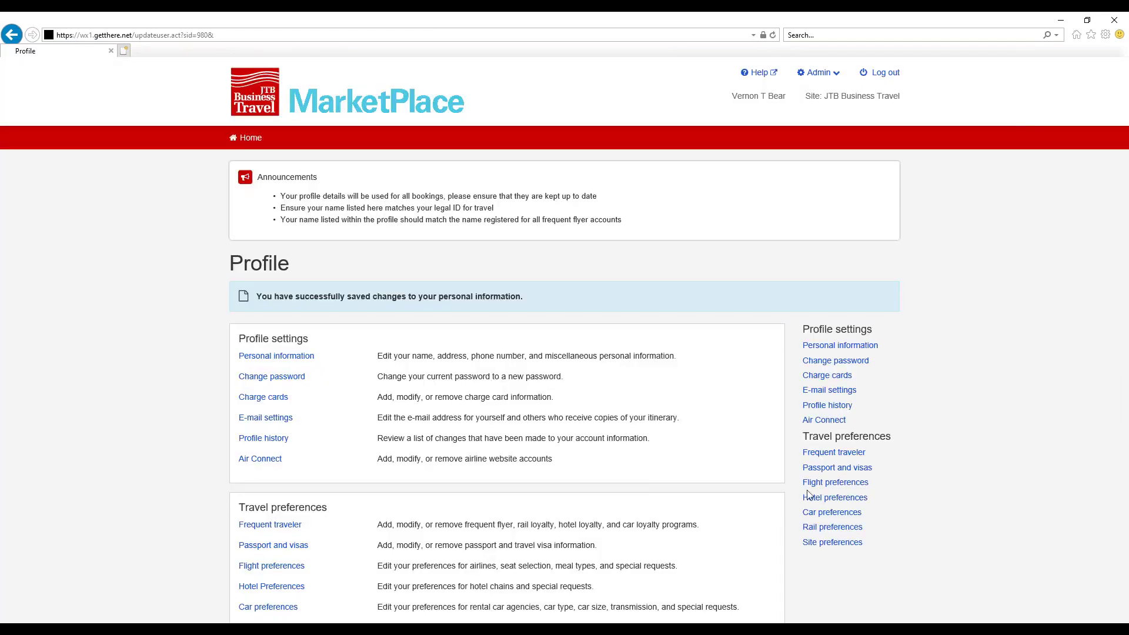
Open Charge cards and review the Visa and Amex cards and payment defaults.
click(829, 377)
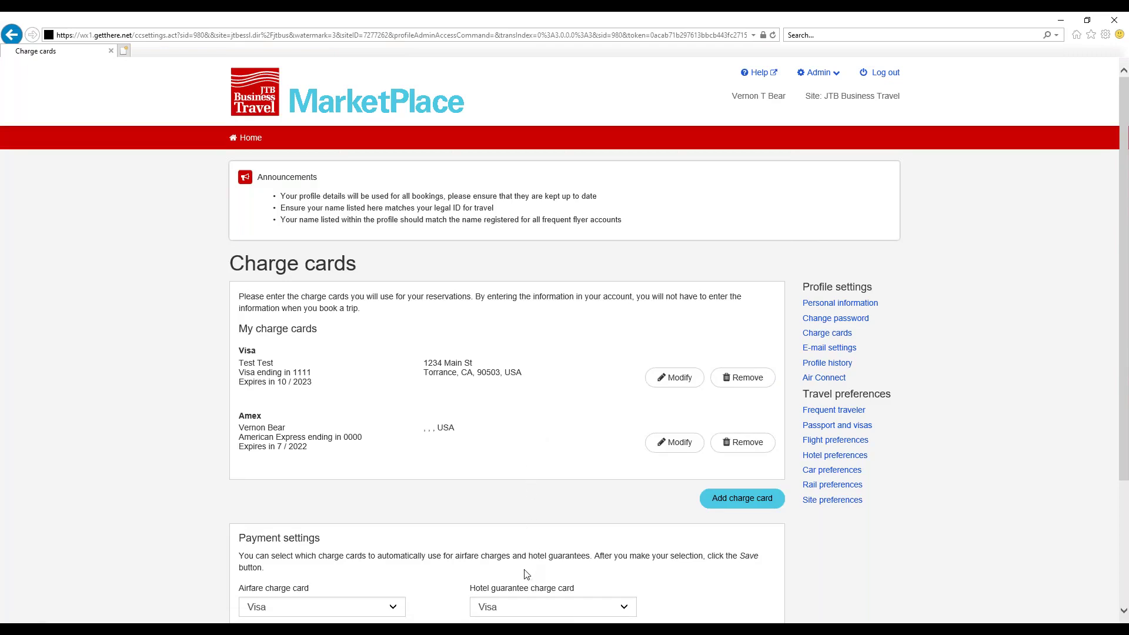
scroll(526, 574, down, 1)
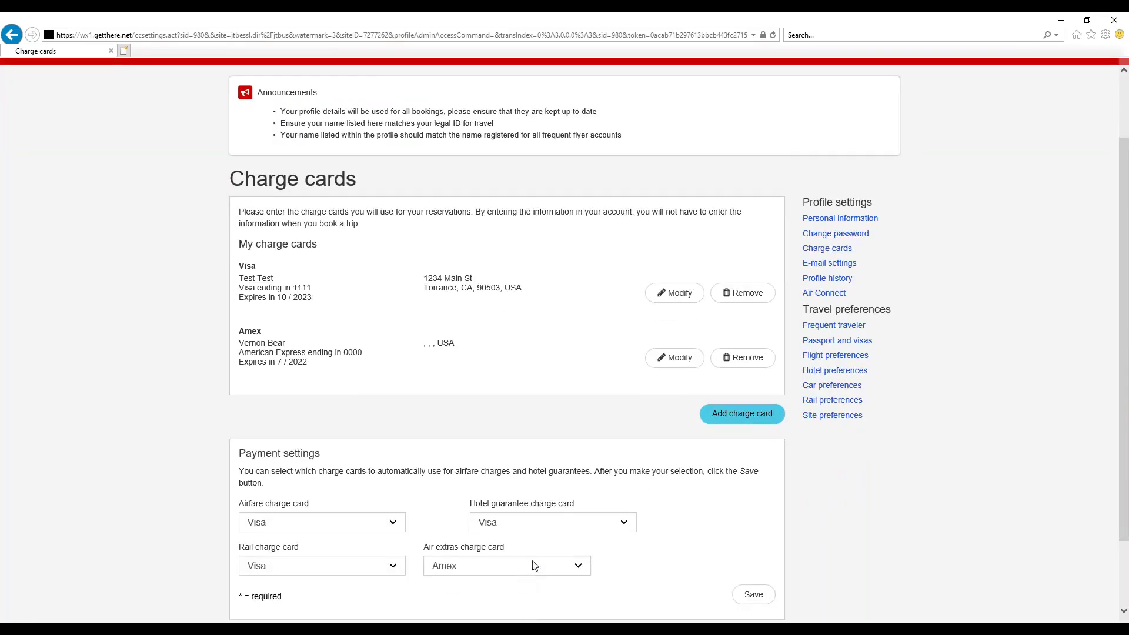
scroll(534, 566, down, 1)
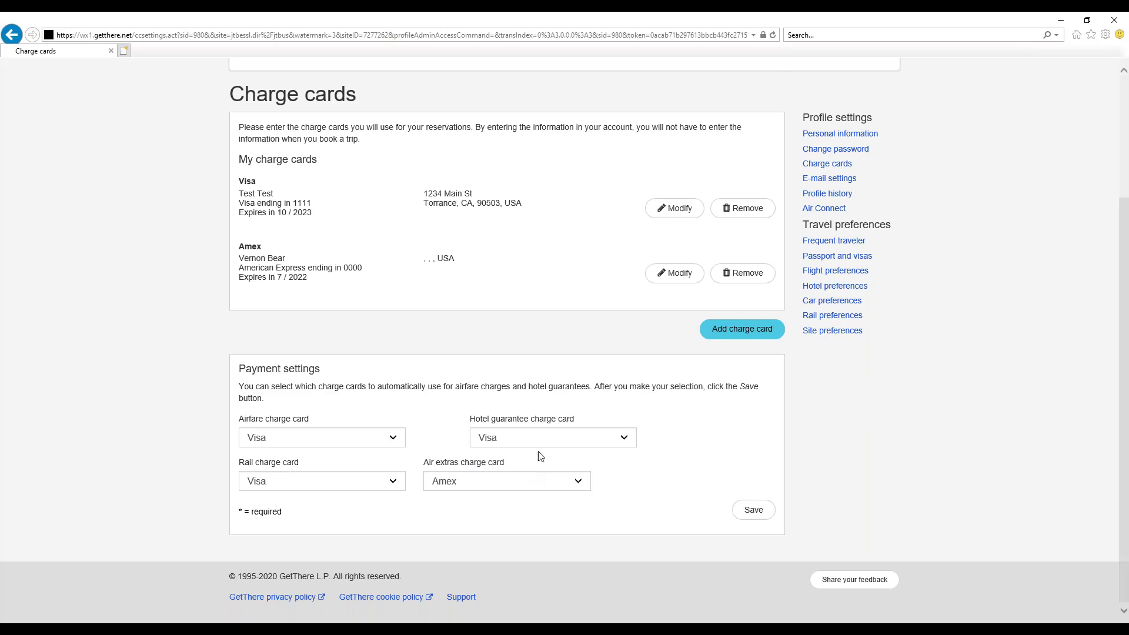
Check the frequent traveler programs, then return to the home page.
click(818, 241)
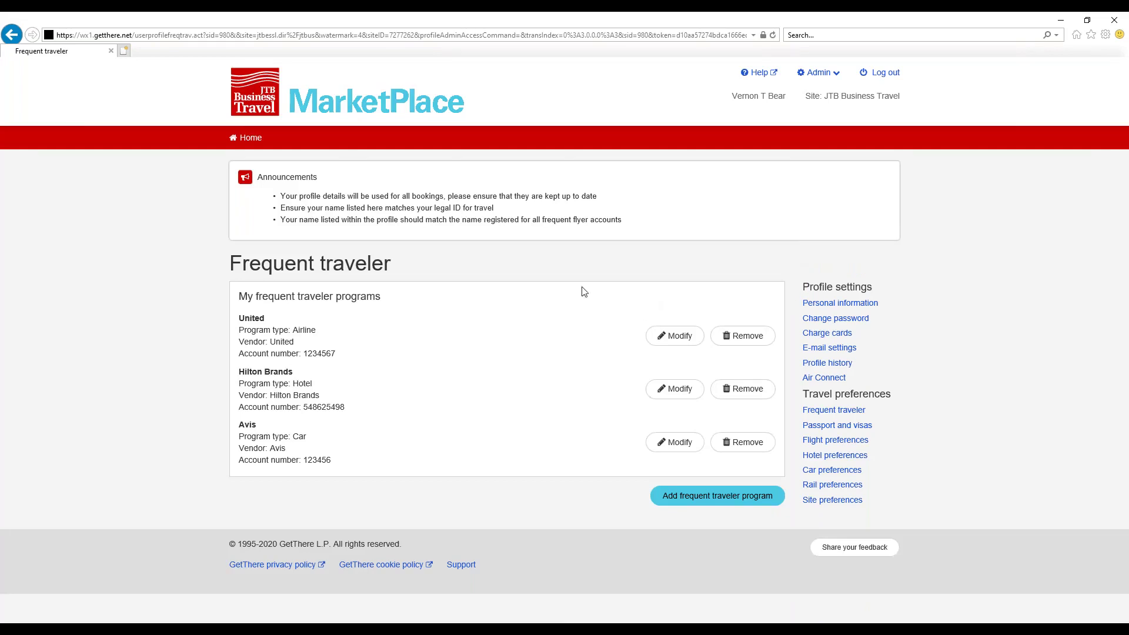
click(255, 141)
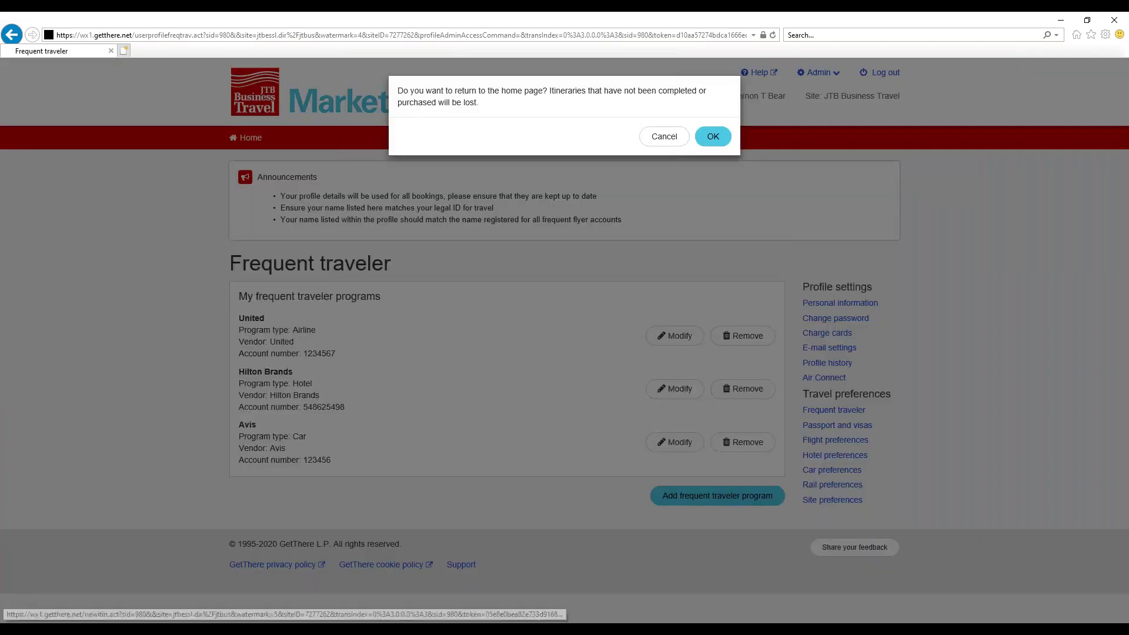
click(716, 139)
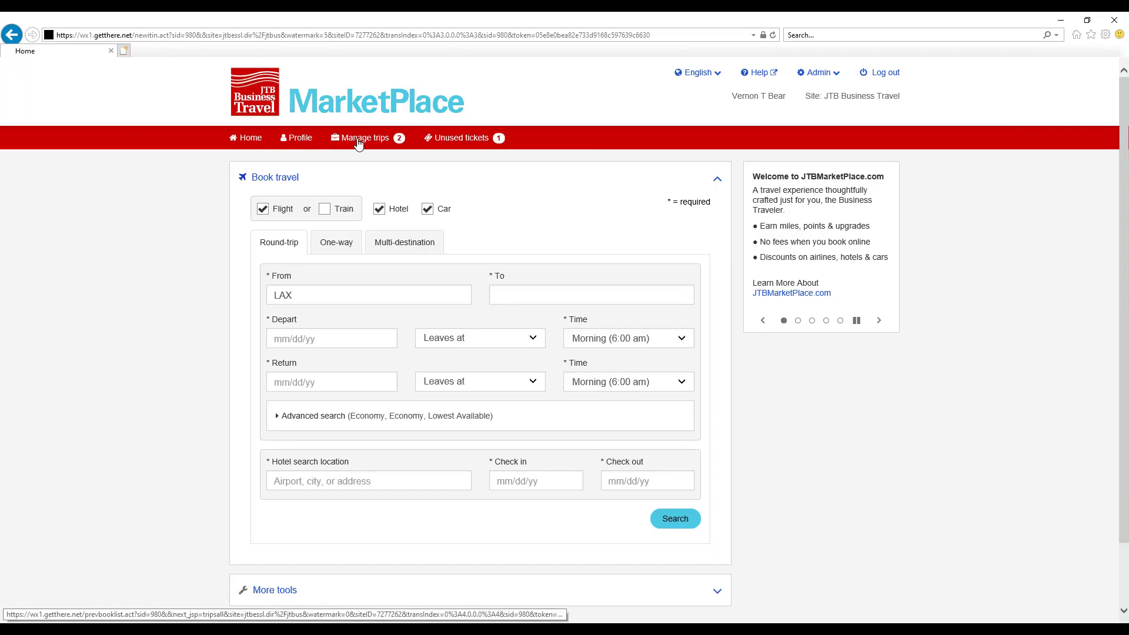
Open Manage trips and scroll through the active, past and cancelled trips.
click(358, 143)
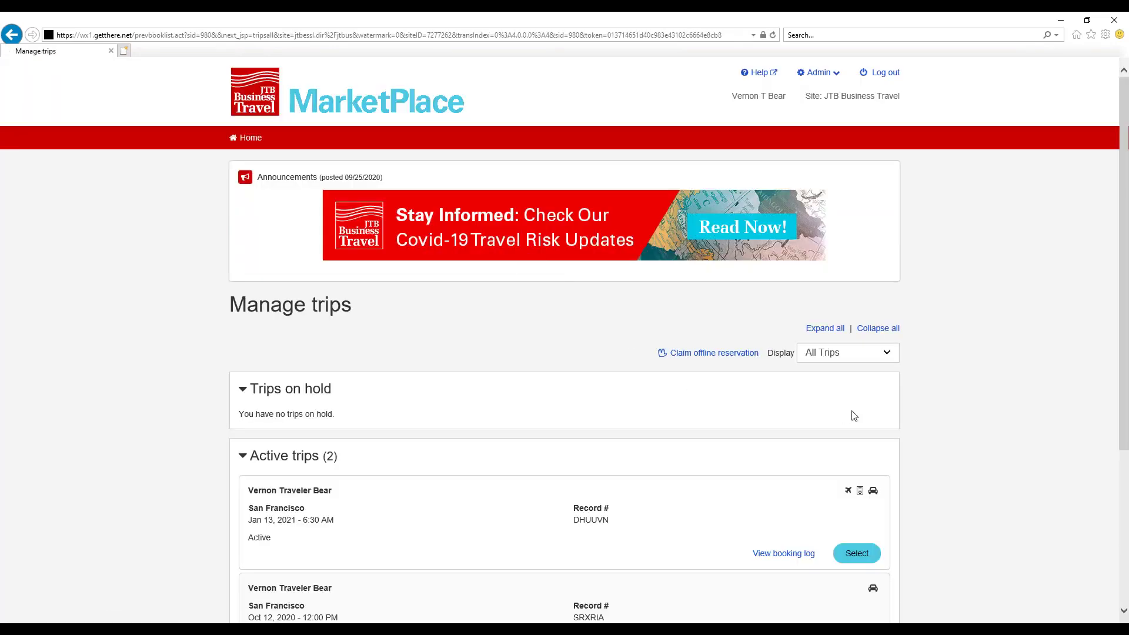
scroll(853, 415, down, 2)
scroll(856, 415, down, 3)
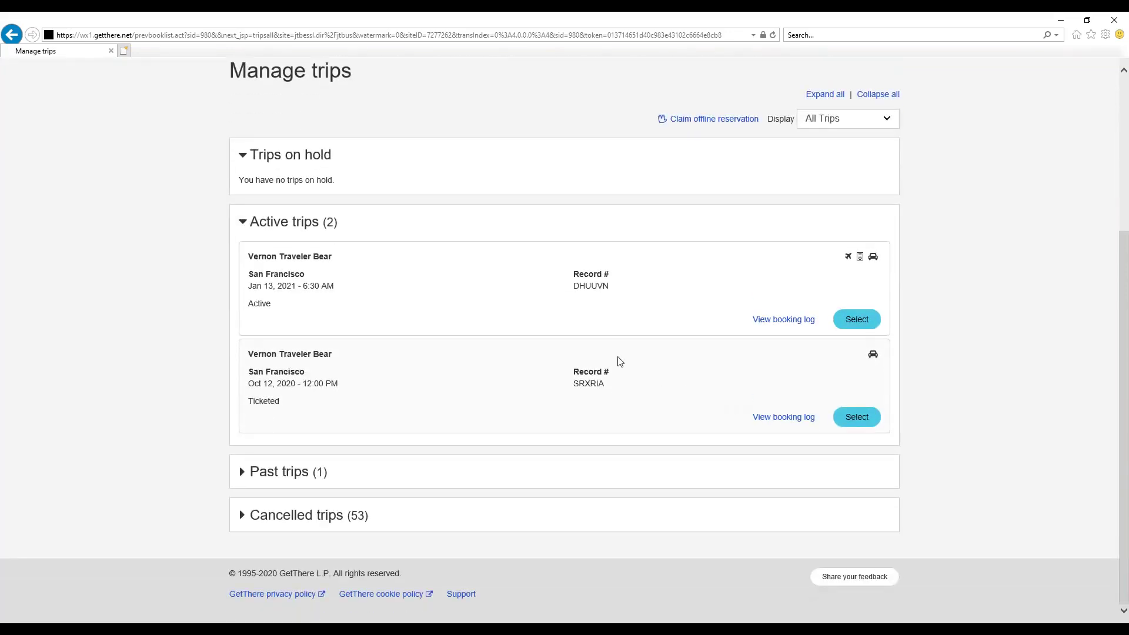
scroll(621, 361, up, 3)
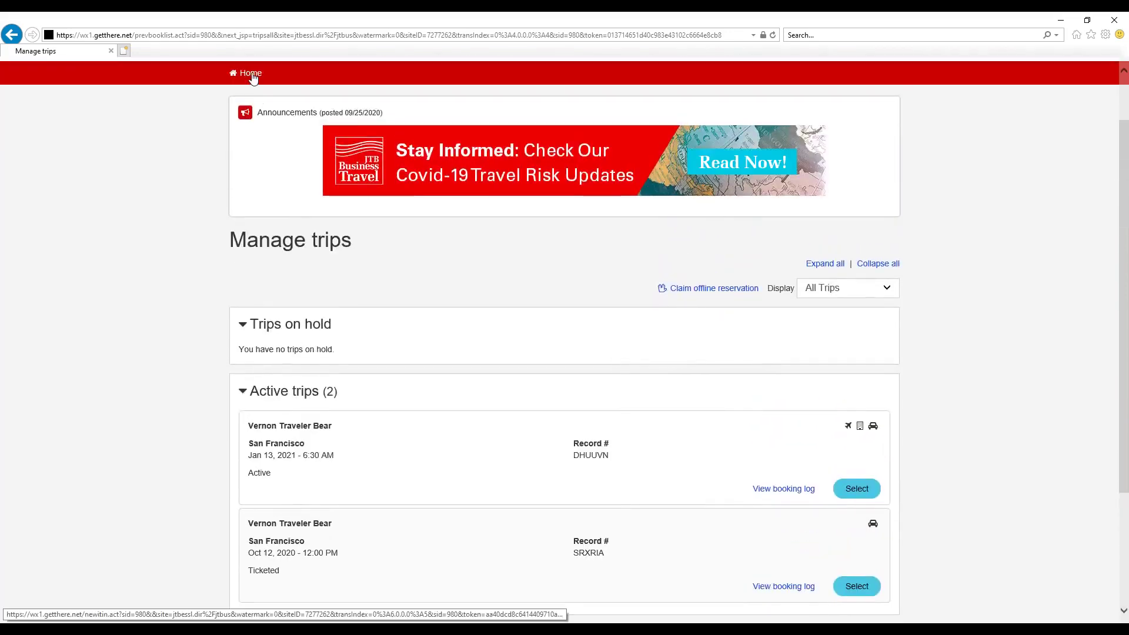
Review the unused 1.00 USD Lufthansa ticket, then go back to the home page.
click(254, 76)
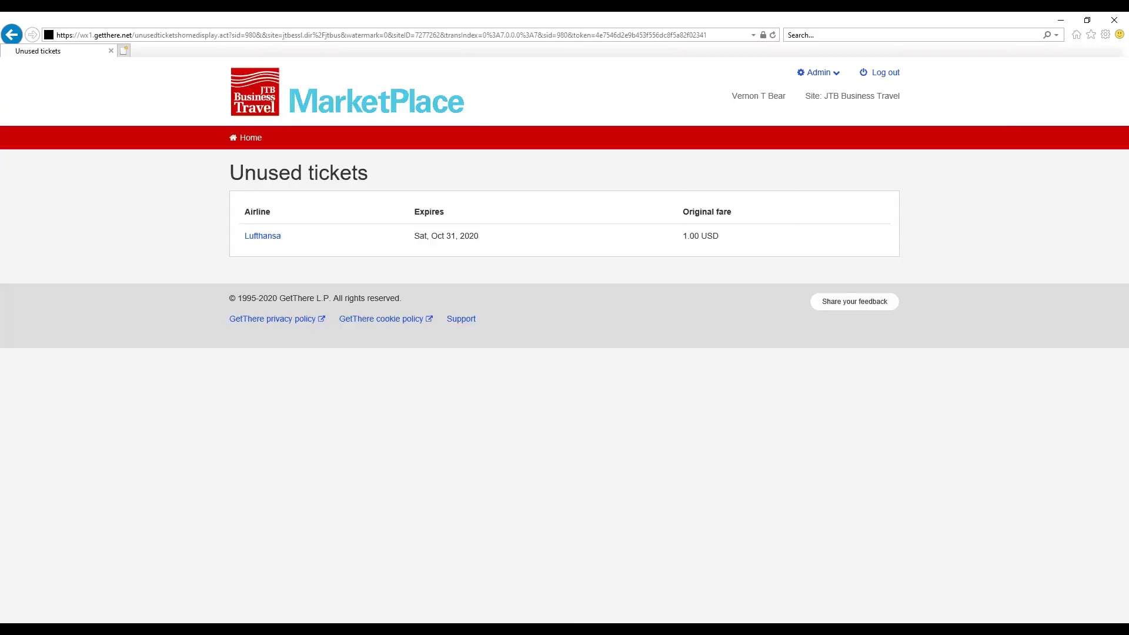
click(259, 238)
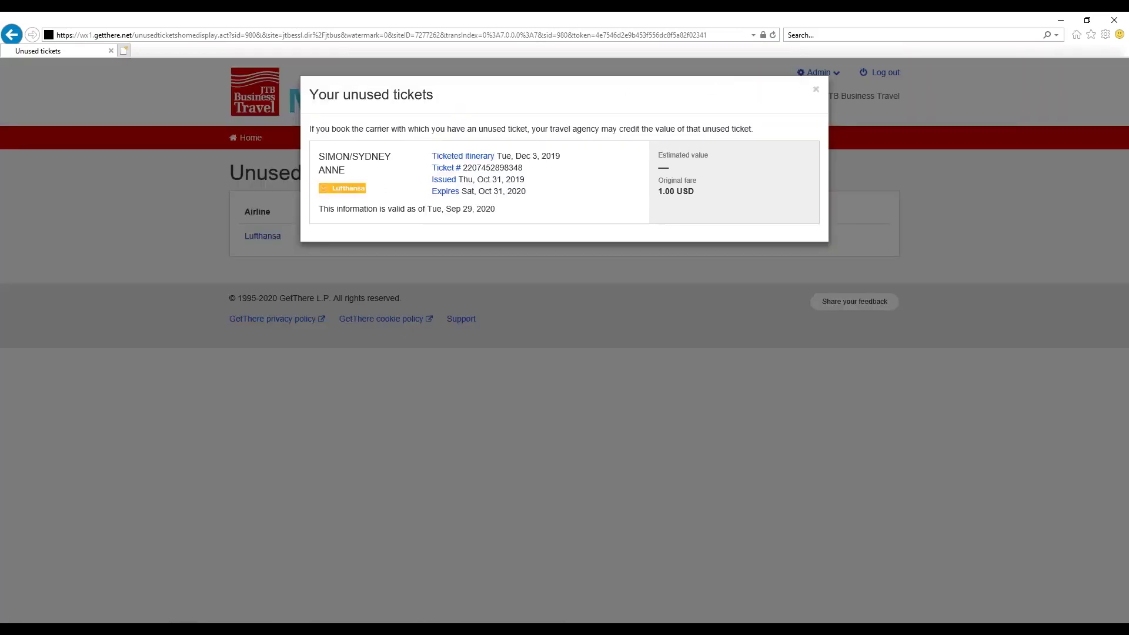
click(815, 91)
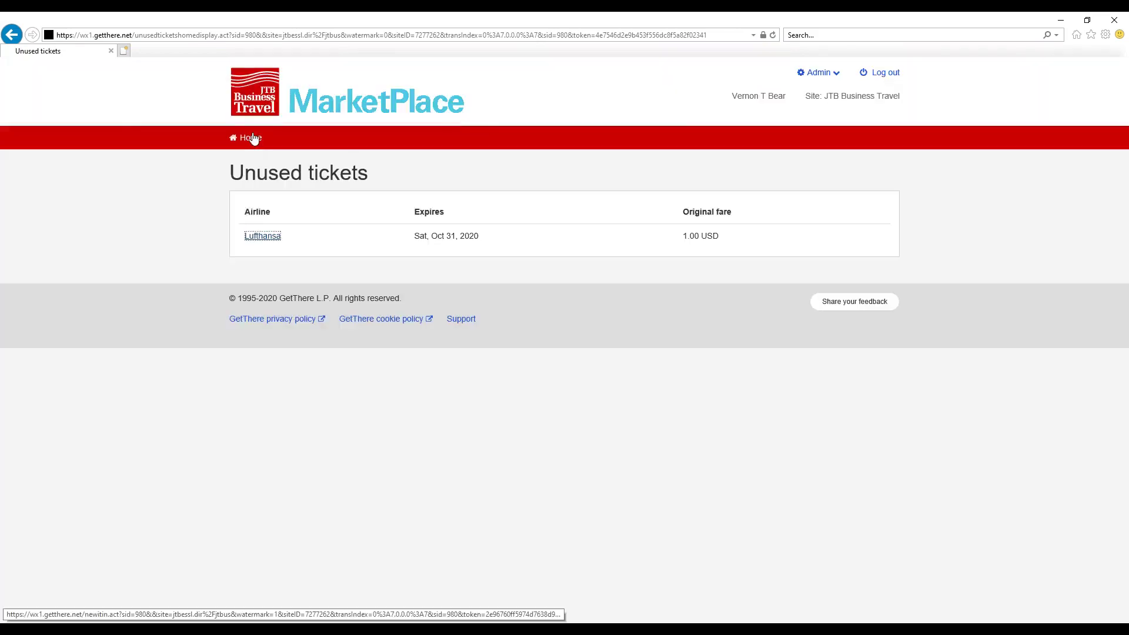
click(253, 138)
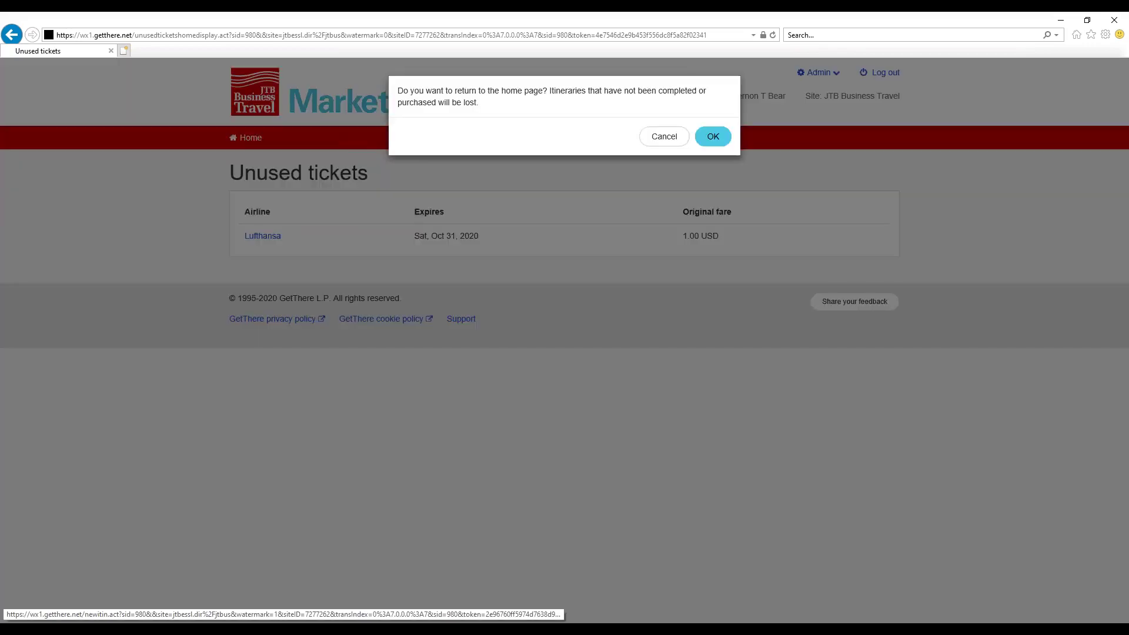
click(712, 135)
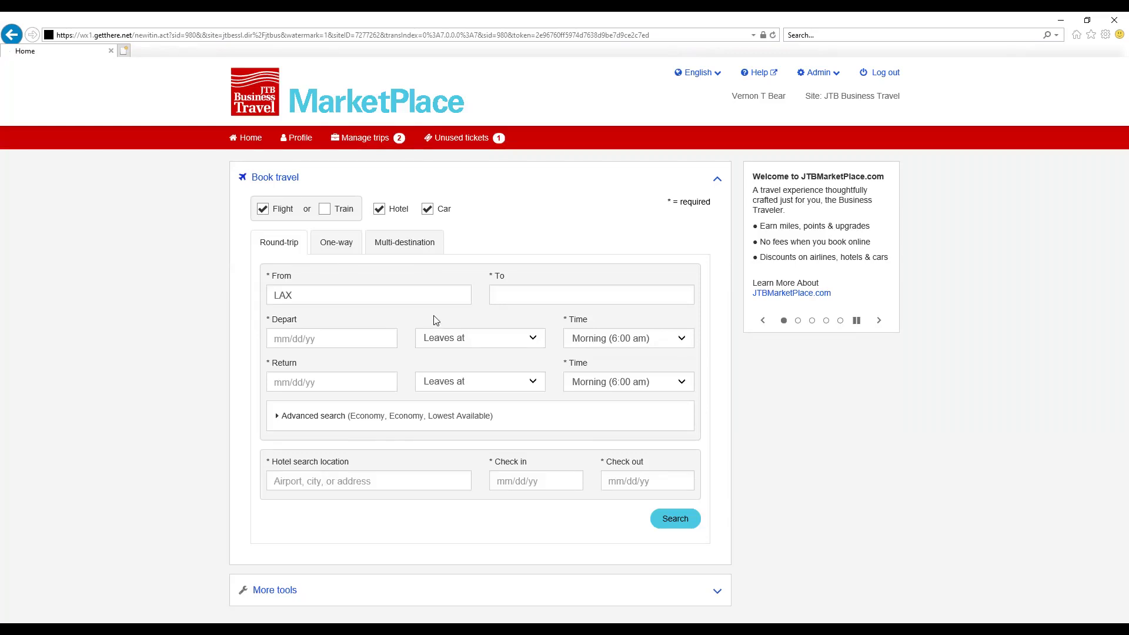
Make the search a round trip with San Francisco SFO as the destination.
click(357, 252)
click(397, 250)
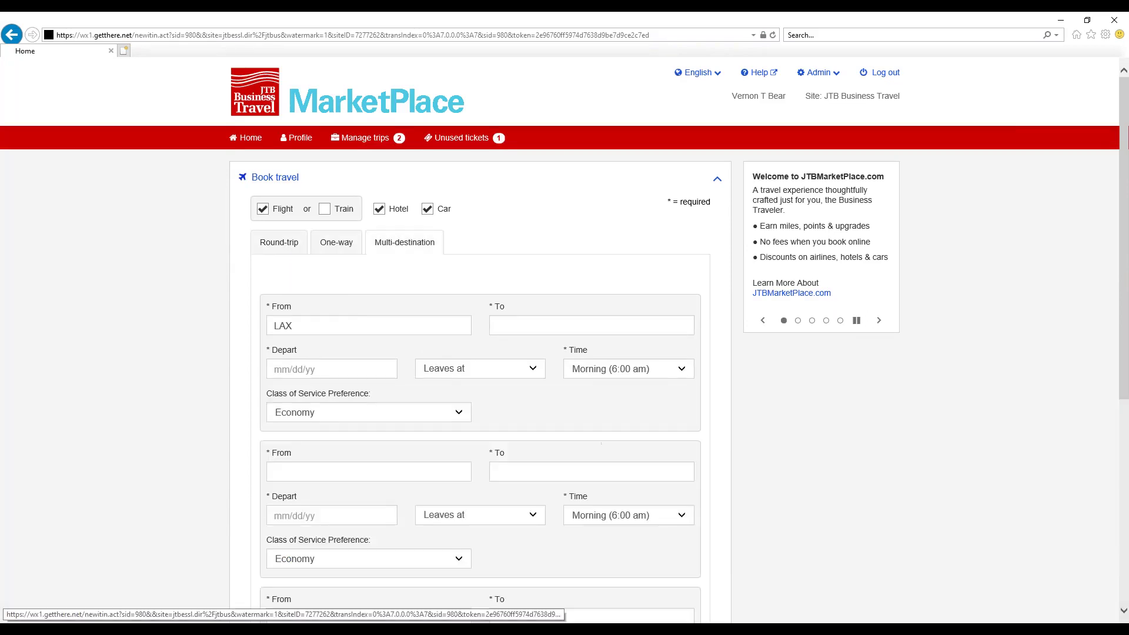
click(280, 247)
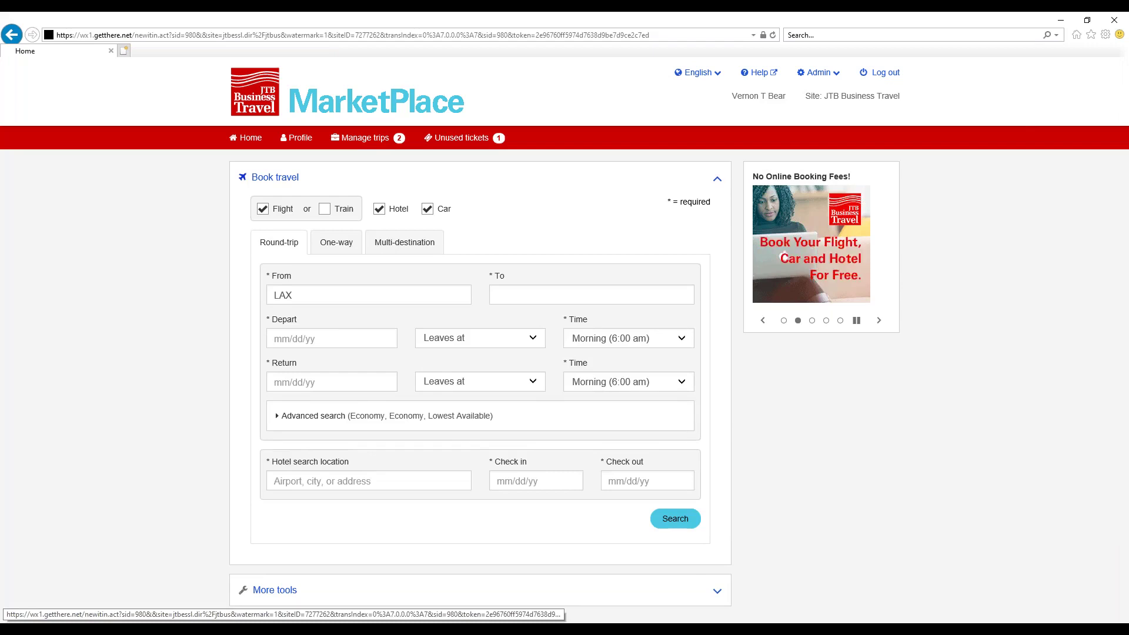
click(512, 295)
text(sfo)
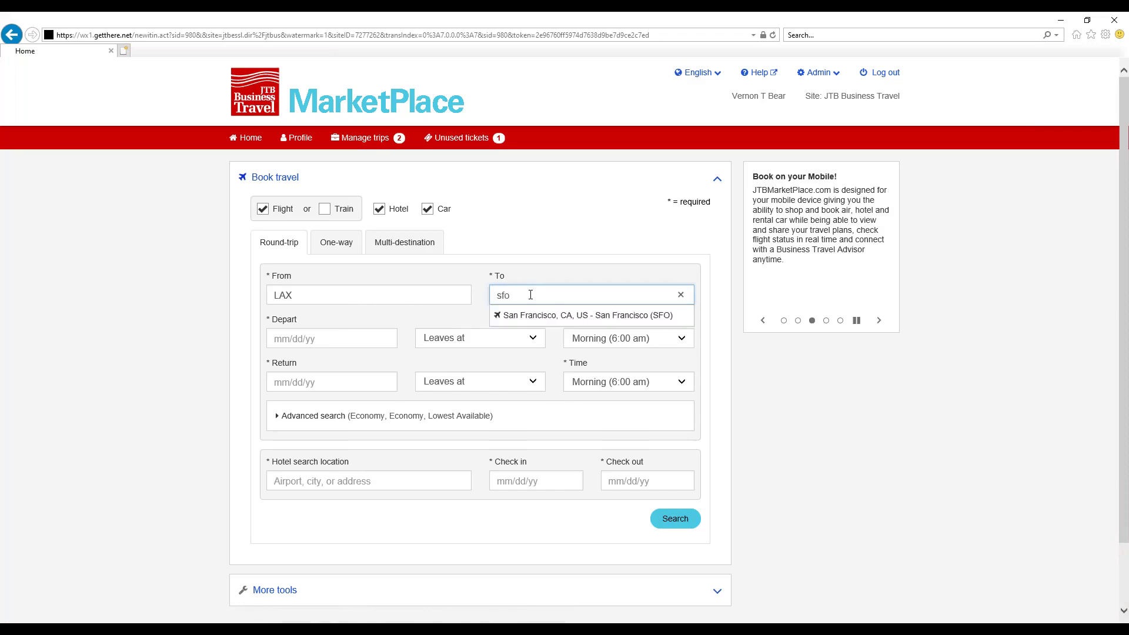
click(526, 318)
Set departure to October 5, leaving Afternoon (12:00 pm).
click(349, 344)
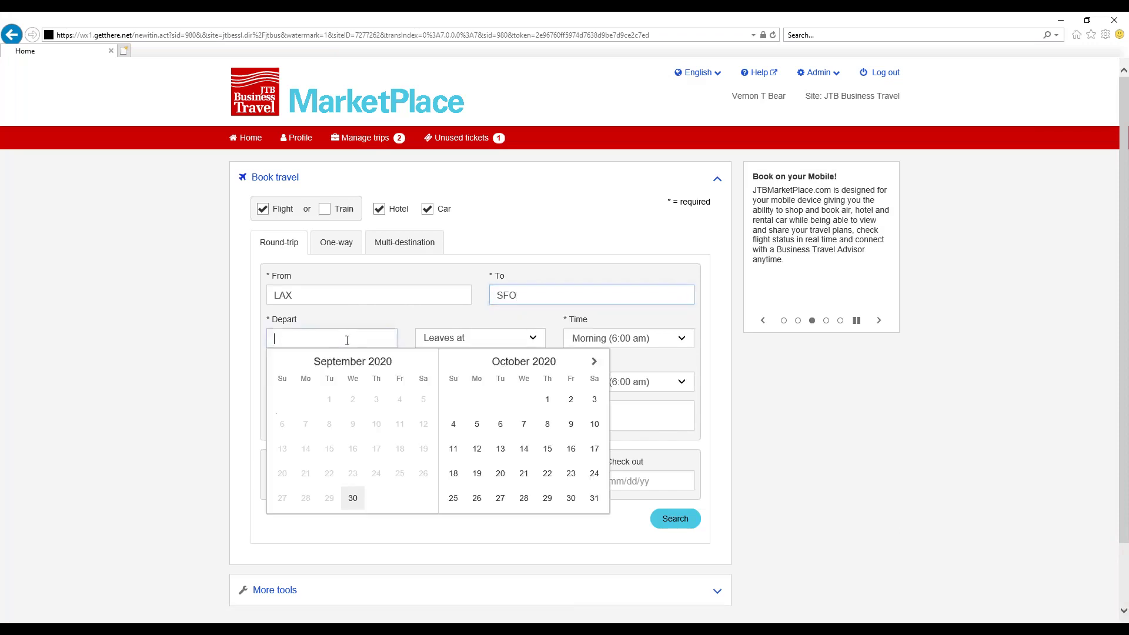
click(477, 425)
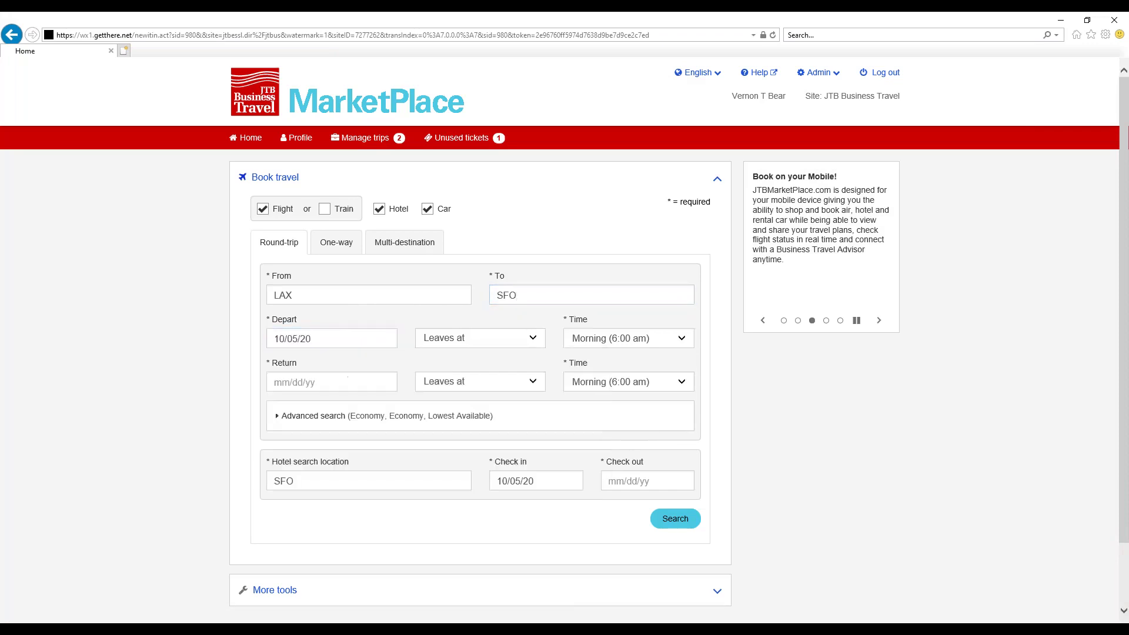
click(537, 341)
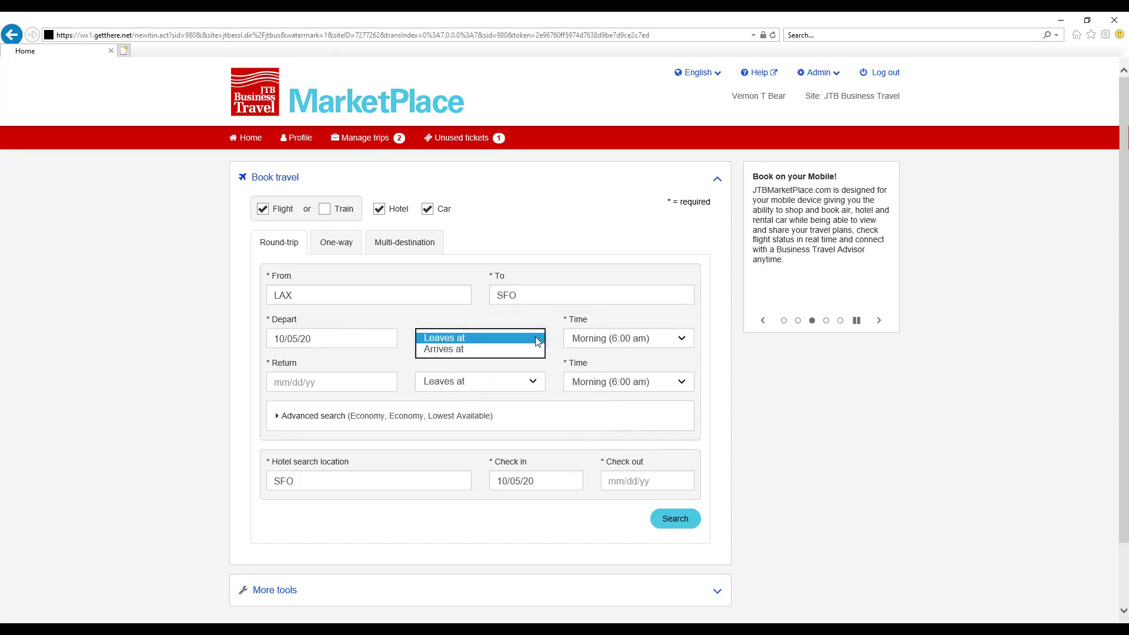
click(537, 339)
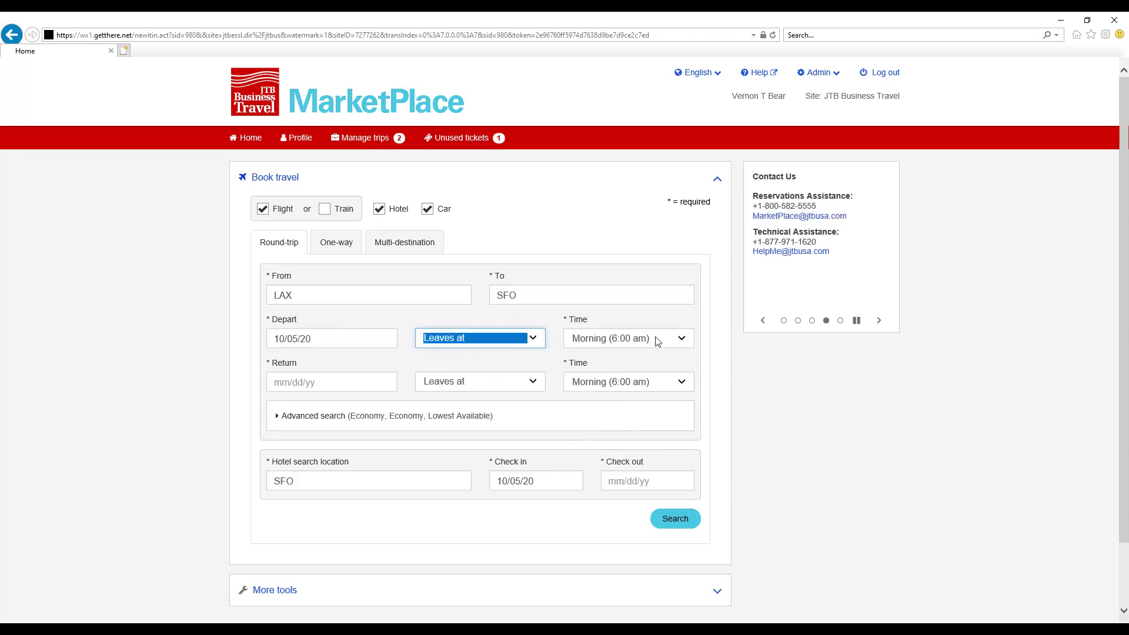
click(686, 340)
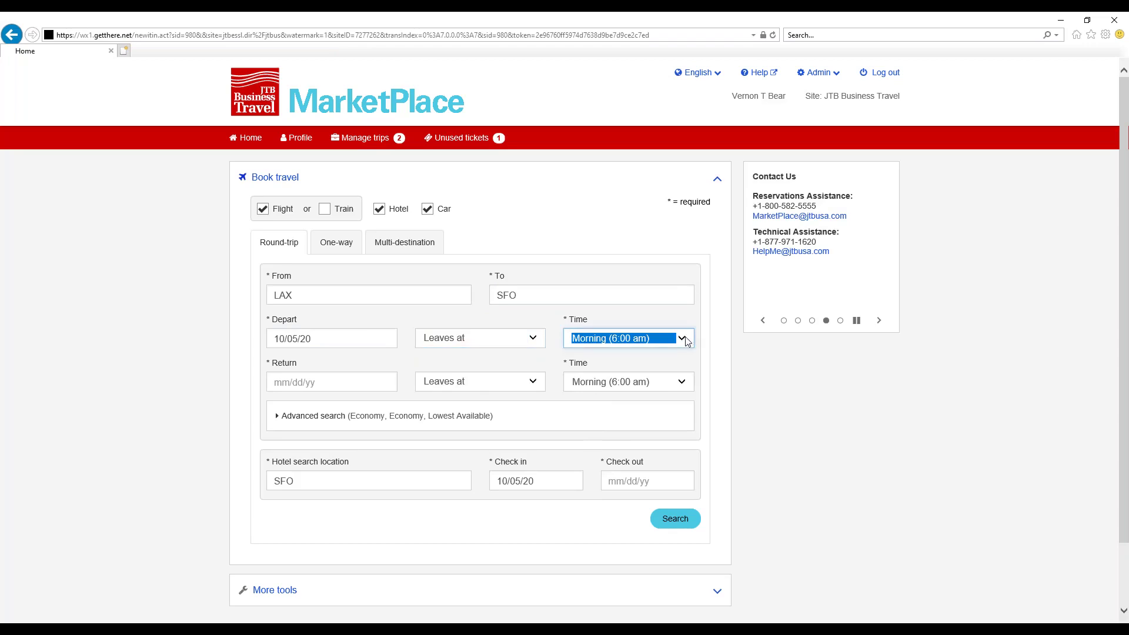
click(686, 341)
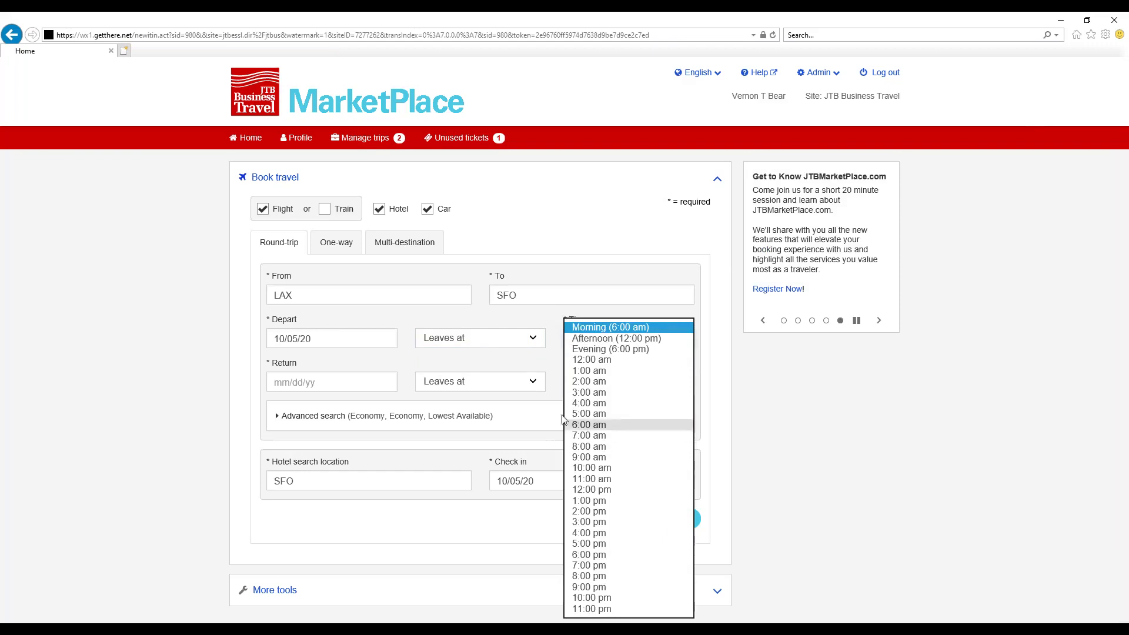
click(635, 339)
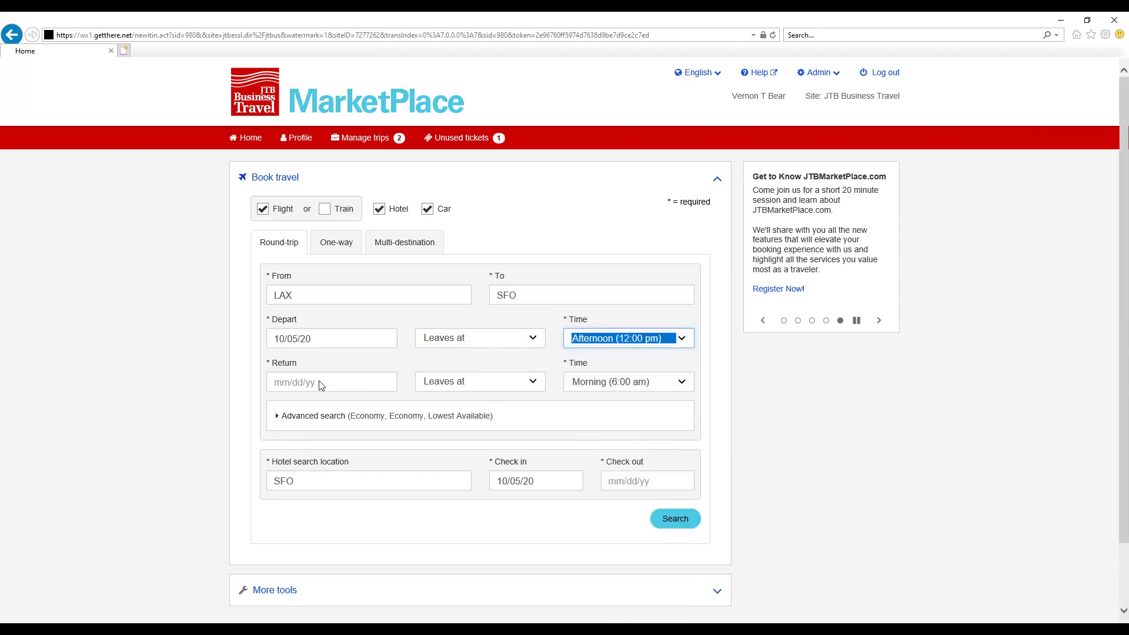
Set the return to October 6, Afternoon (12:00 pm).
click(321, 383)
click(340, 468)
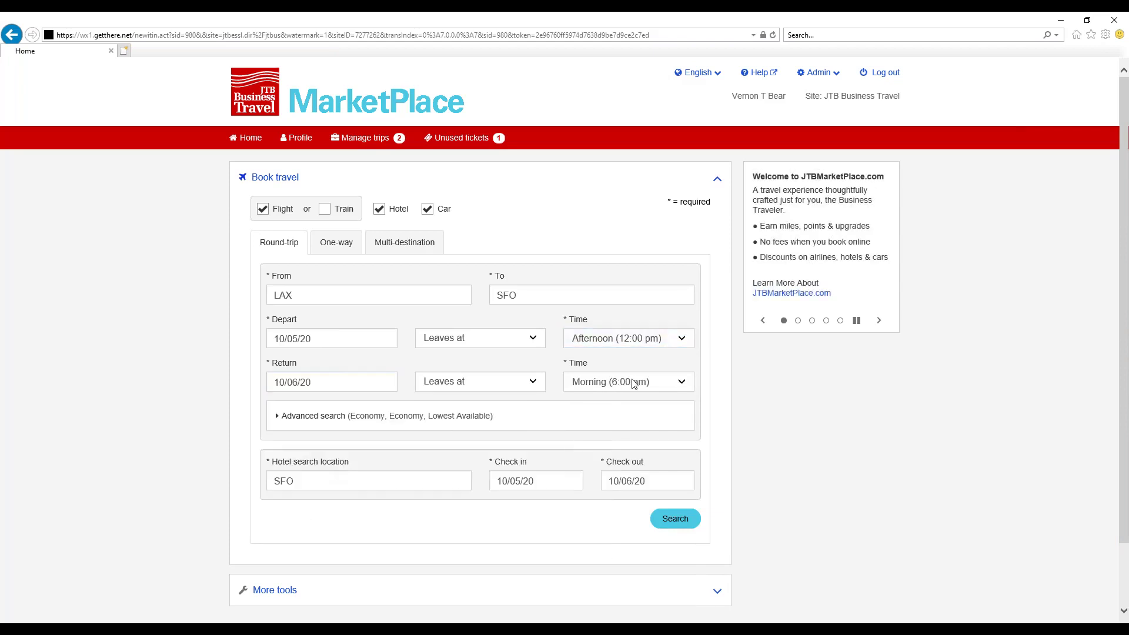
click(637, 383)
click(638, 340)
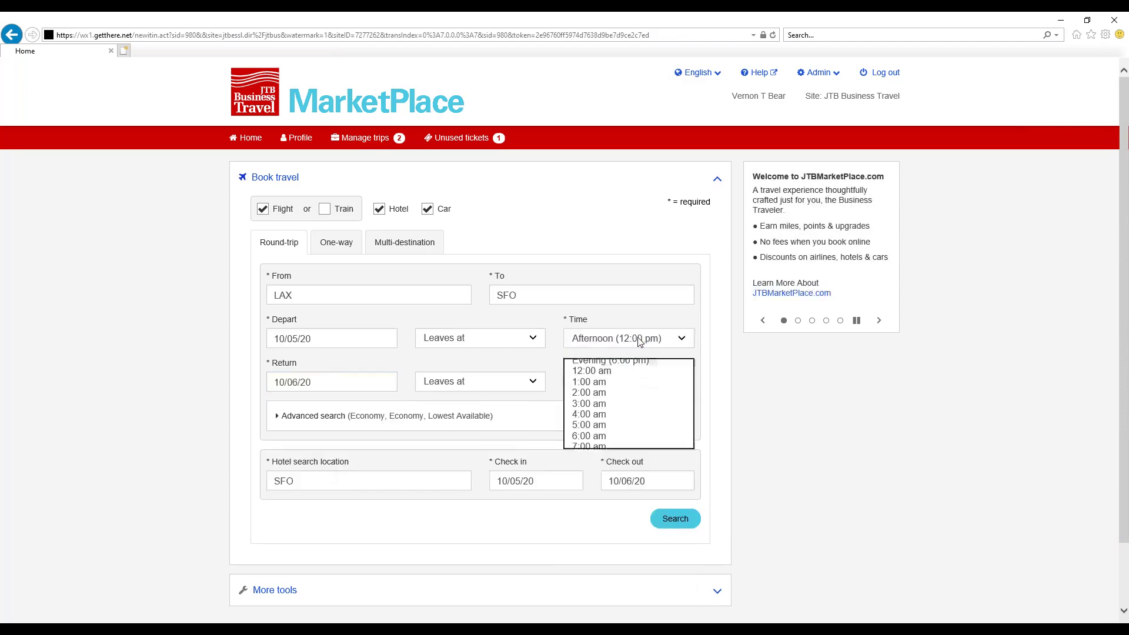
click(409, 416)
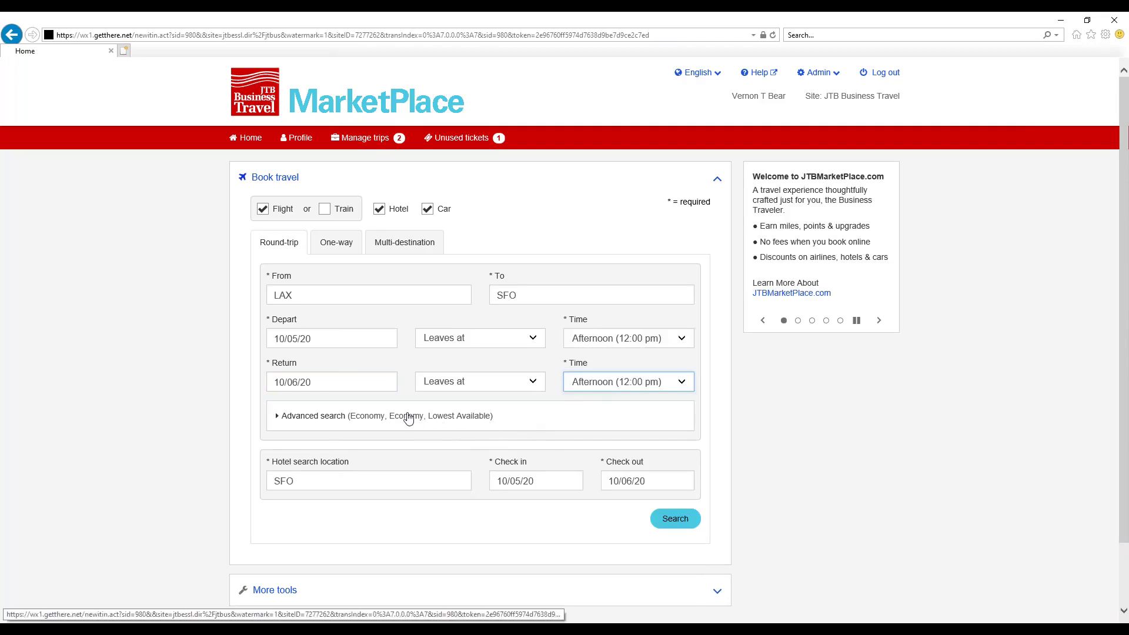
Keep Economy cabin for the departing flight and Lowest Available fare type.
click(461, 457)
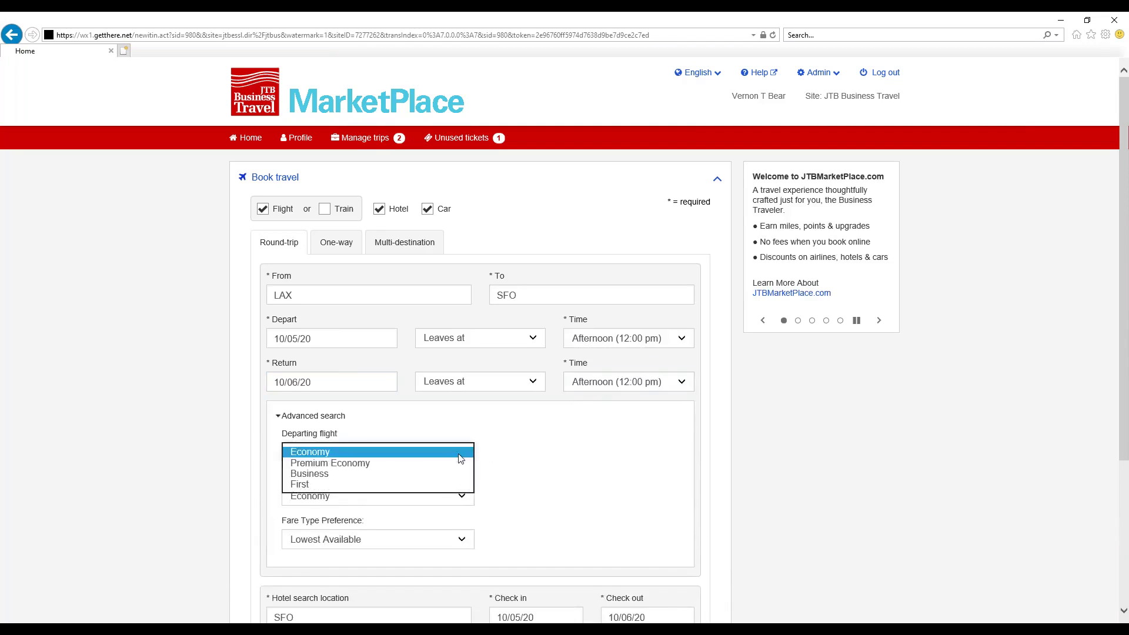
click(461, 453)
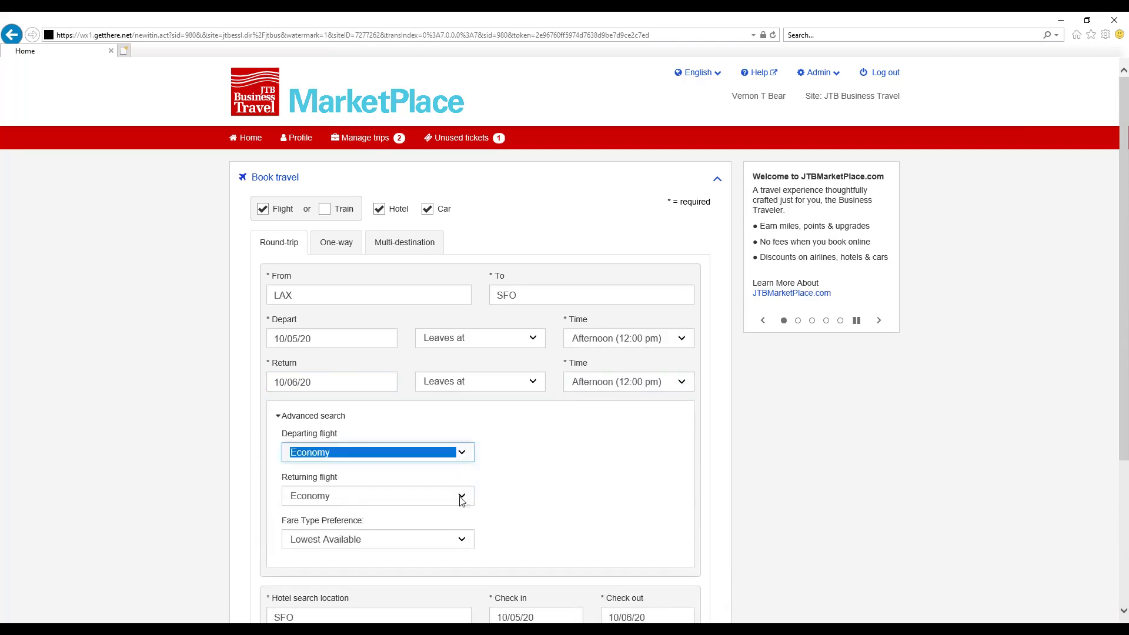
click(463, 542)
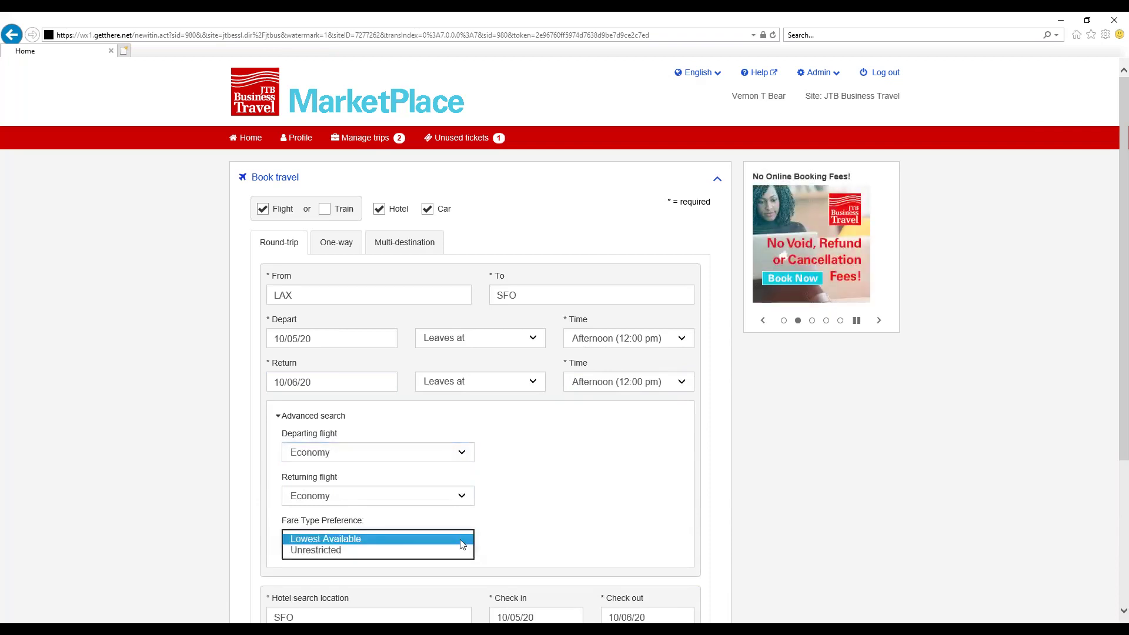
click(545, 547)
scroll(545, 547, down, 1)
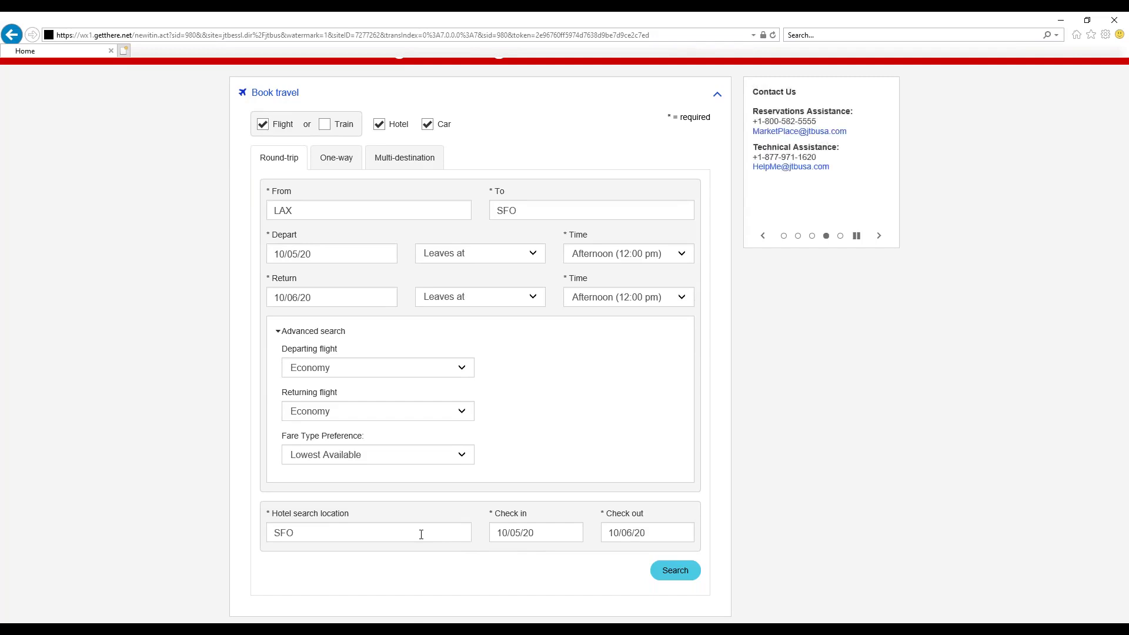
Search to list the 60 departing LAX–SFO flights for Mon, Oct 5.
click(674, 571)
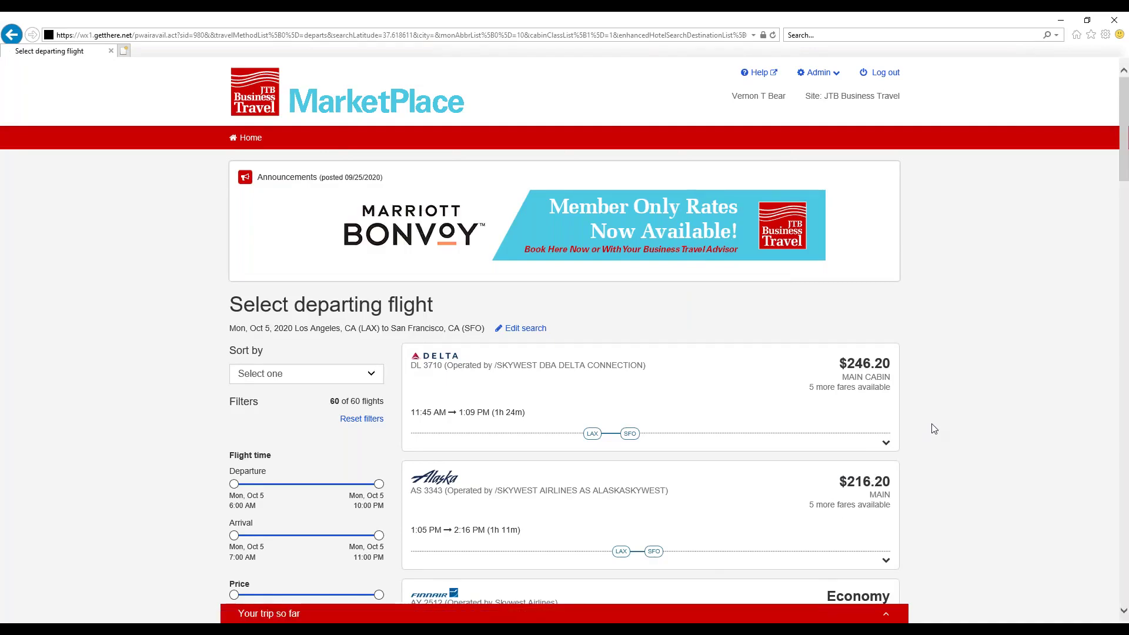
Check the flight sorting options, leaving the order unchanged.
scroll(932, 428, down, 3)
scroll(932, 427, down, 3)
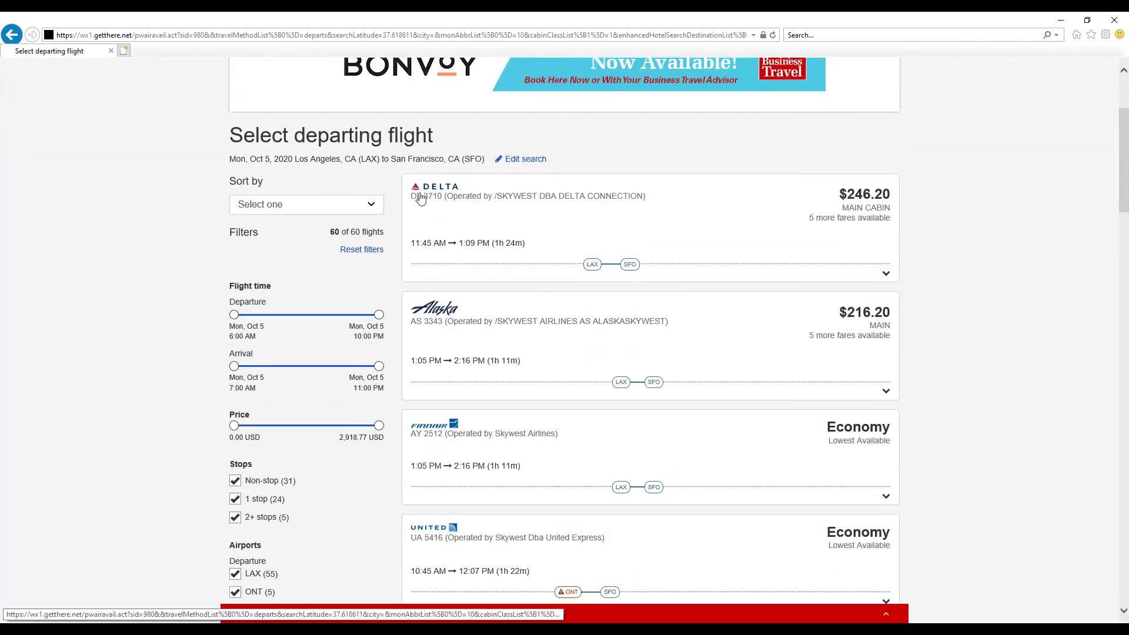
click(374, 210)
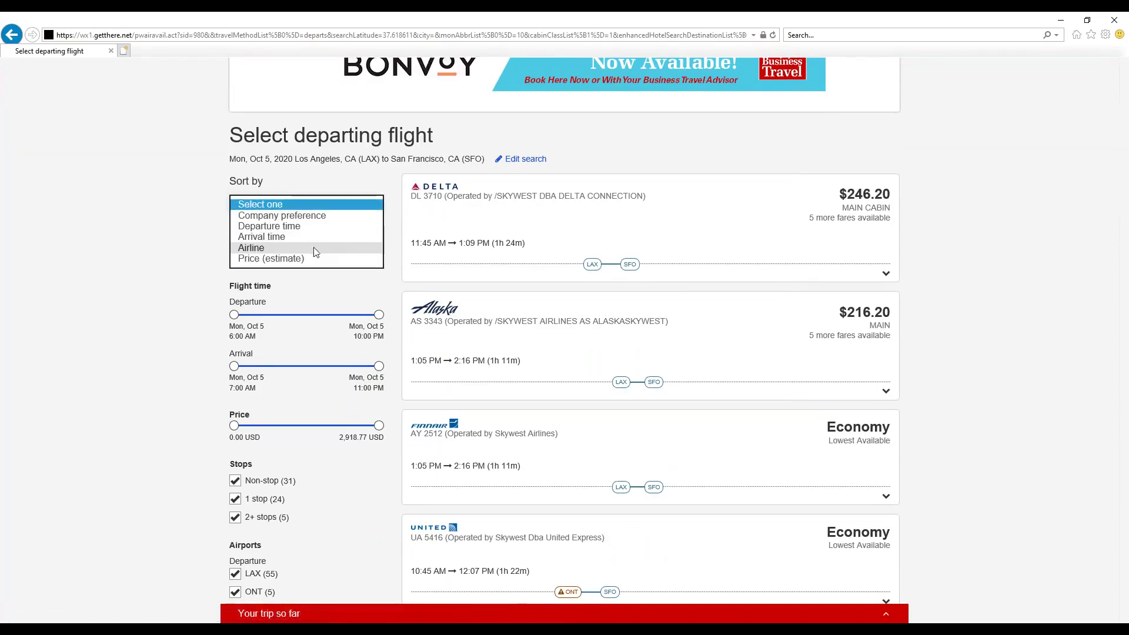
click(203, 311)
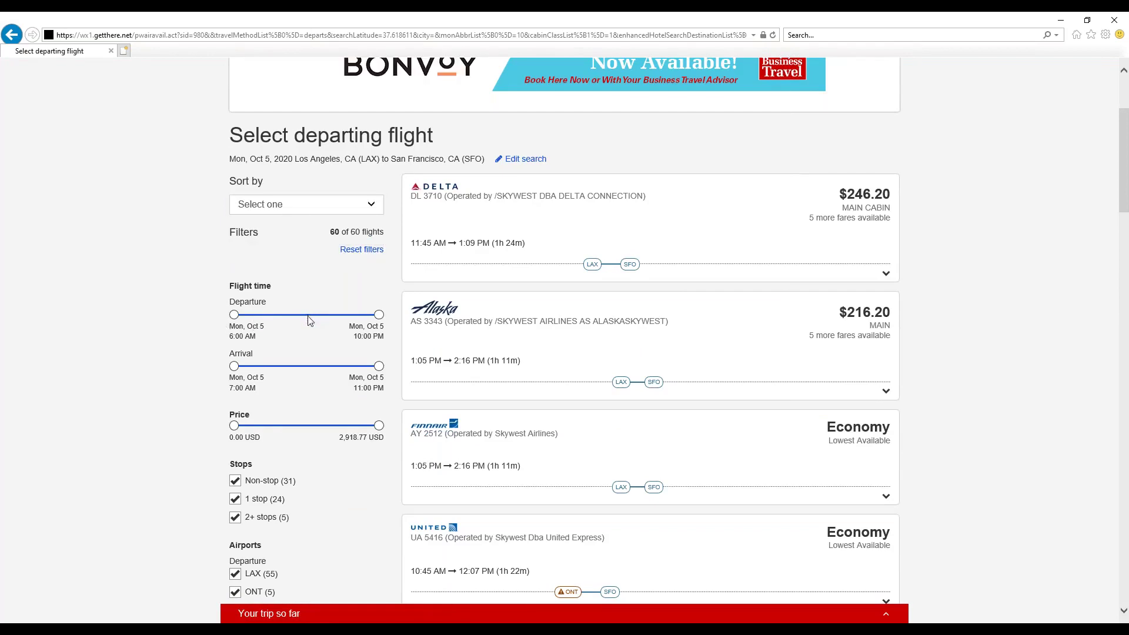
Filter out 1-stop and 2+ stop flights and ONT departures.
scroll(312, 369, down, 1)
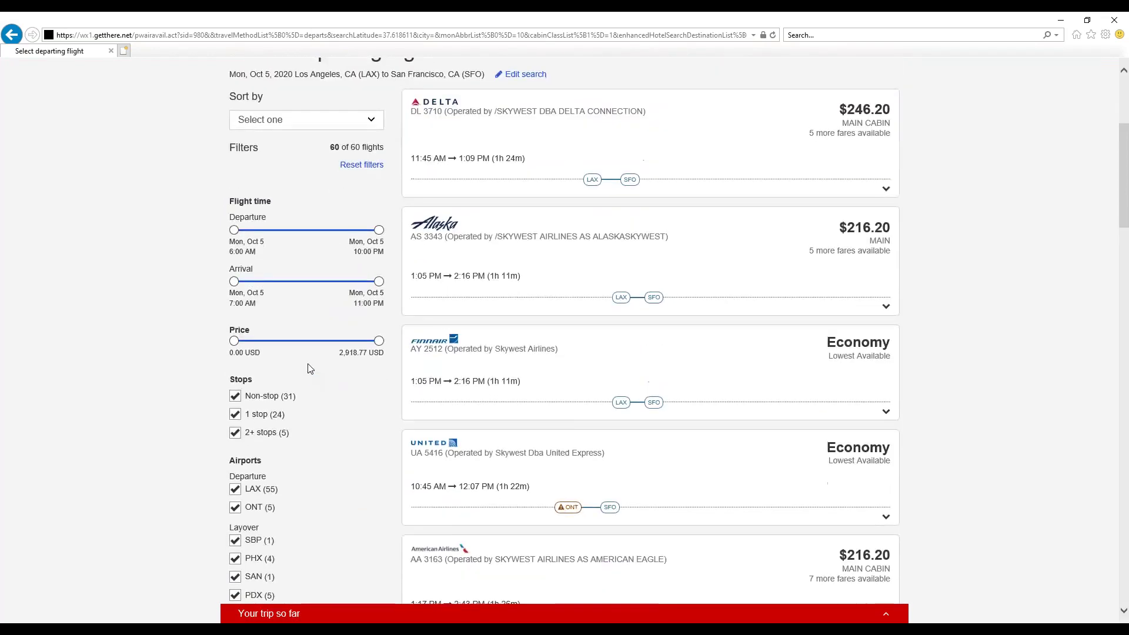
scroll(312, 367, down, 1)
click(235, 329)
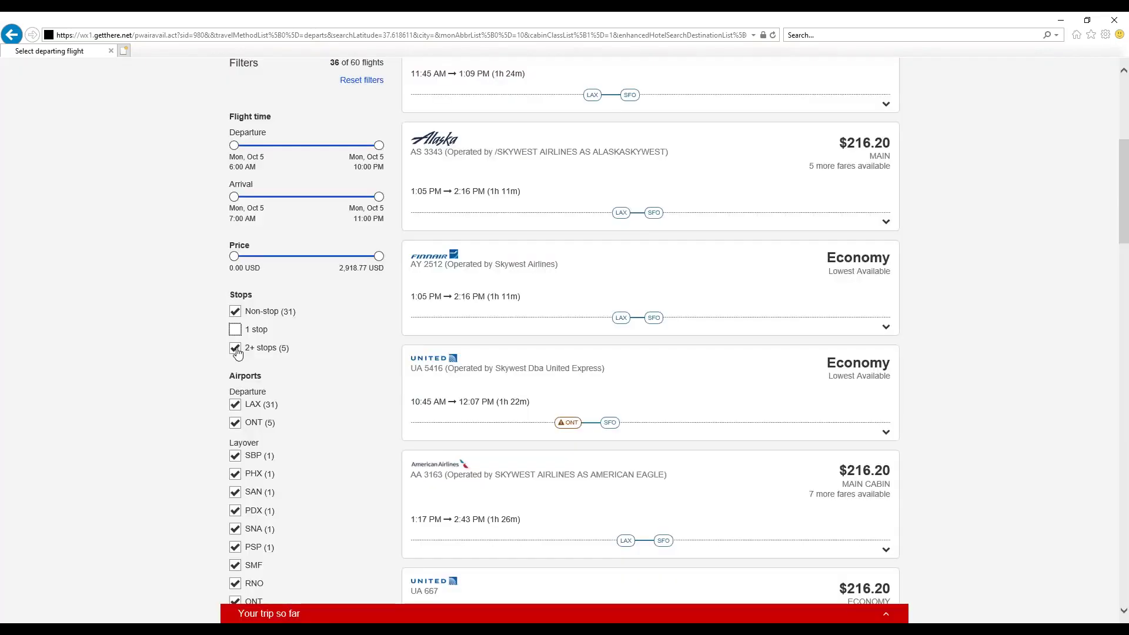
click(236, 349)
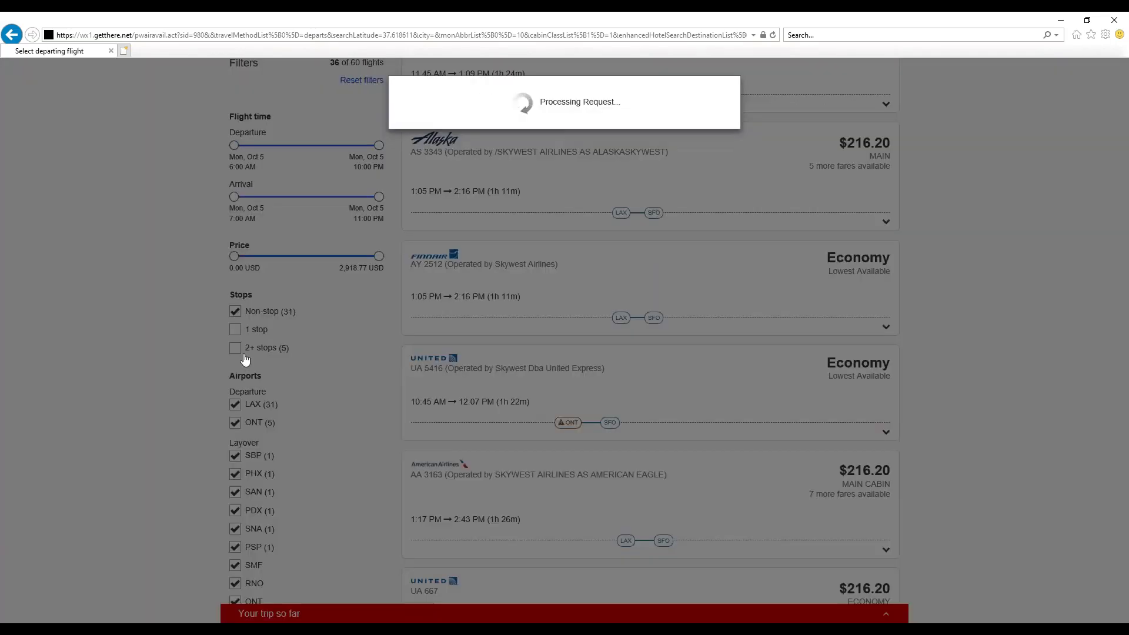
scroll(312, 381, down, 1)
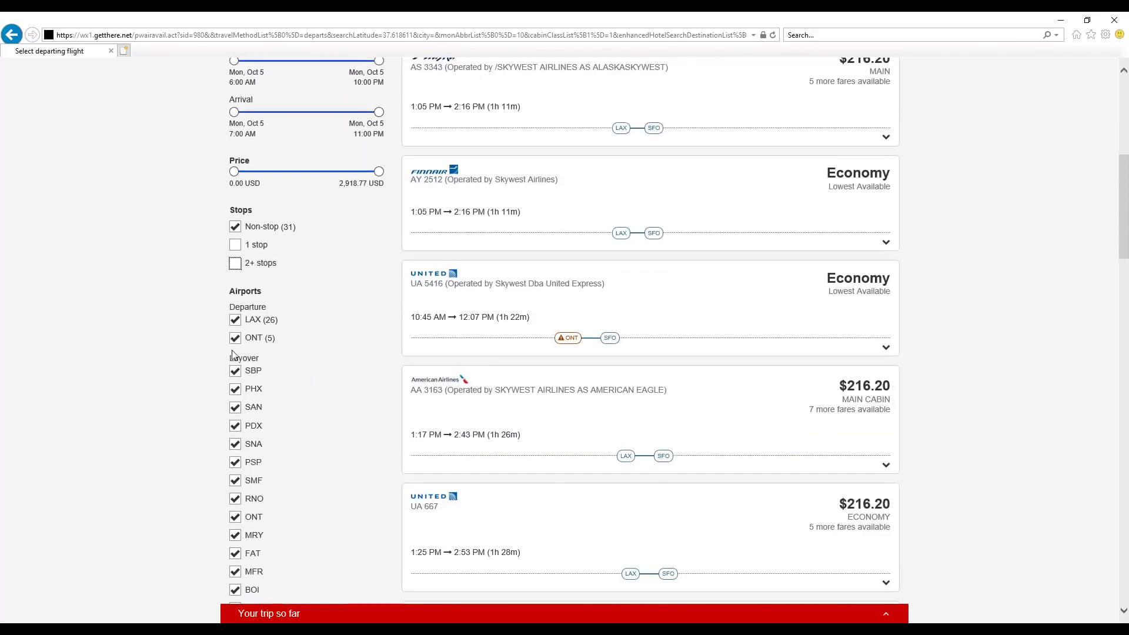
click(235, 339)
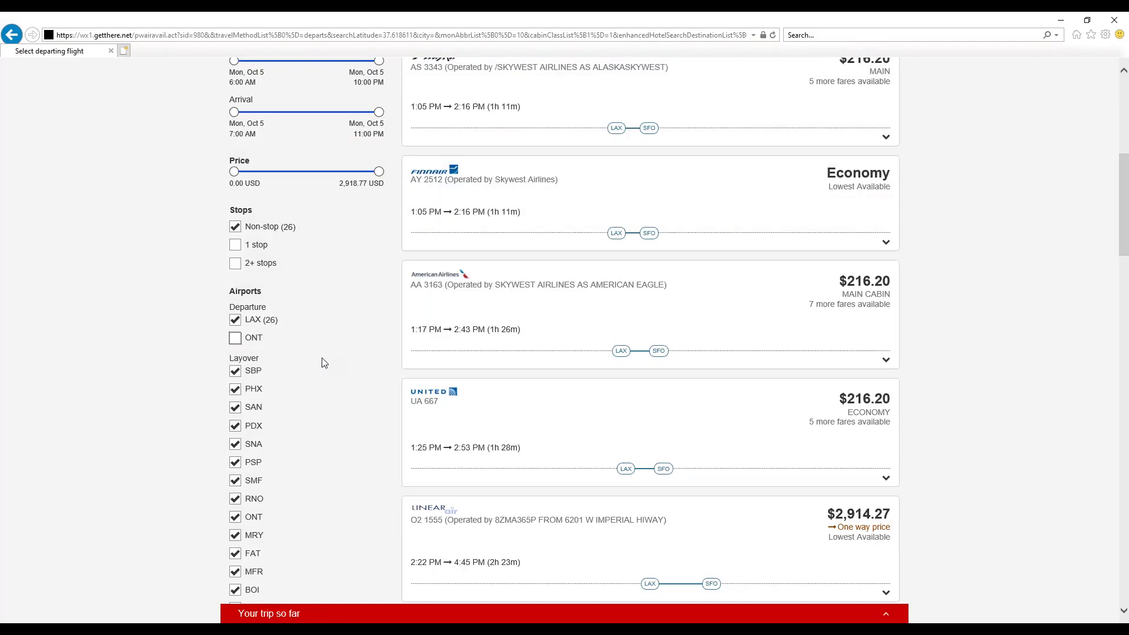
scroll(276, 296, down, 1)
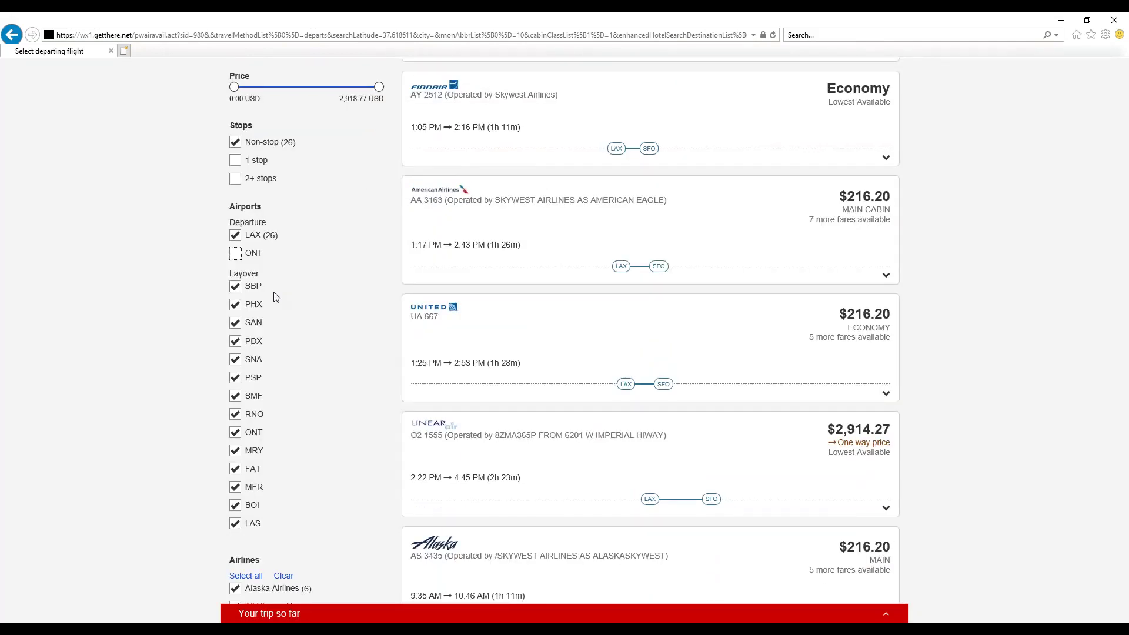
scroll(292, 353, down, 1)
scroll(294, 357, down, 2)
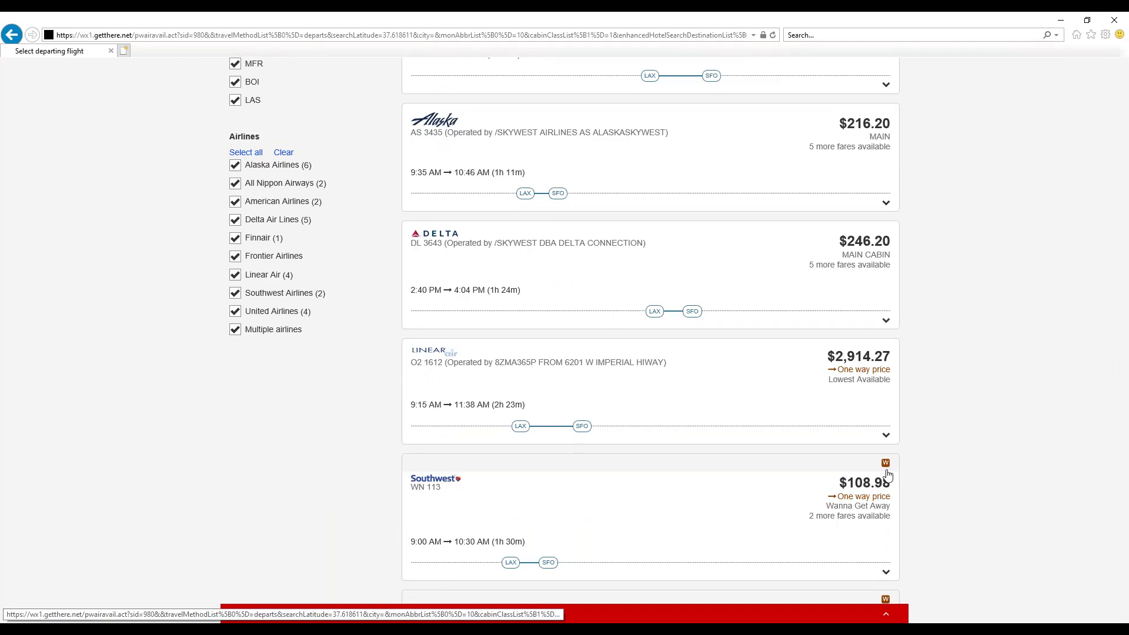
scroll(888, 475, down, 5)
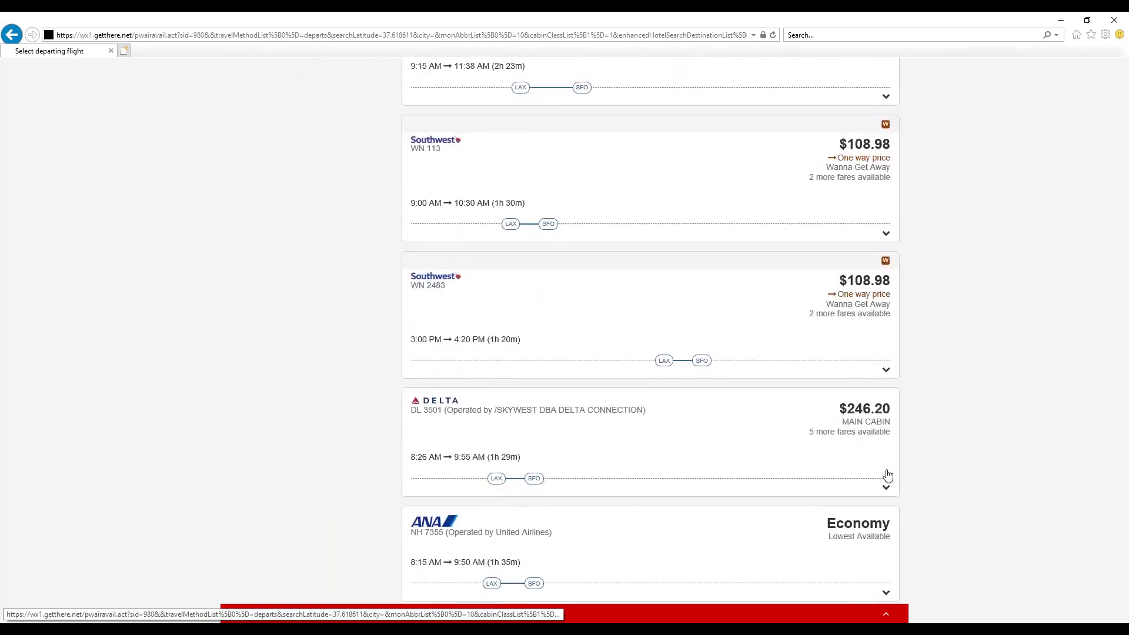
scroll(888, 475, down, 4)
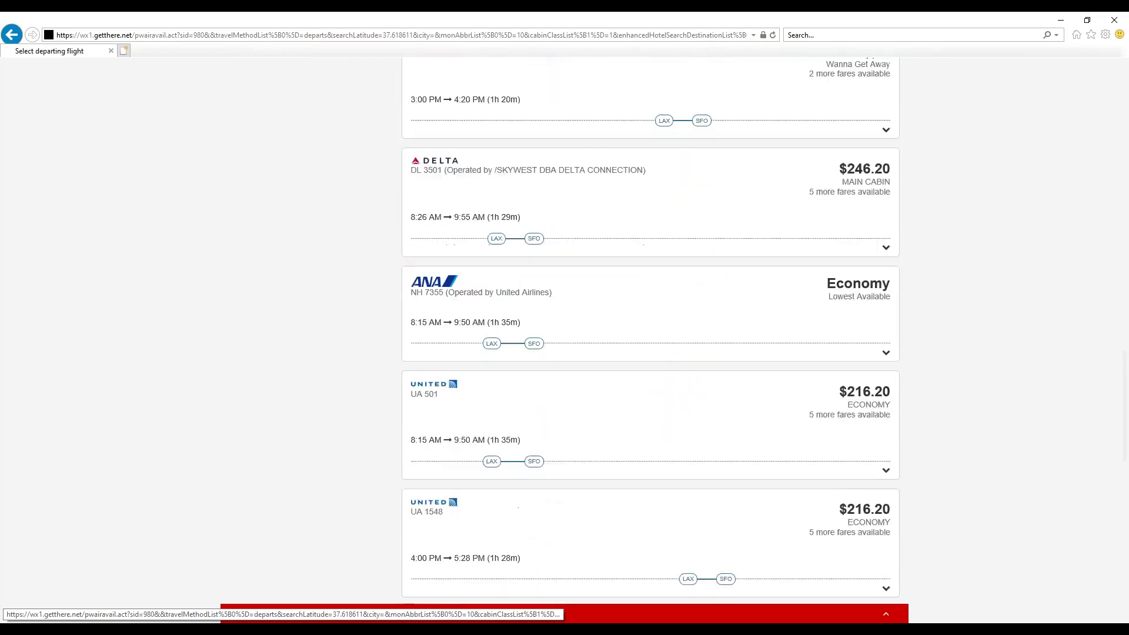
Review what the $216.20 Economy fare includes for UA 501.
click(886, 457)
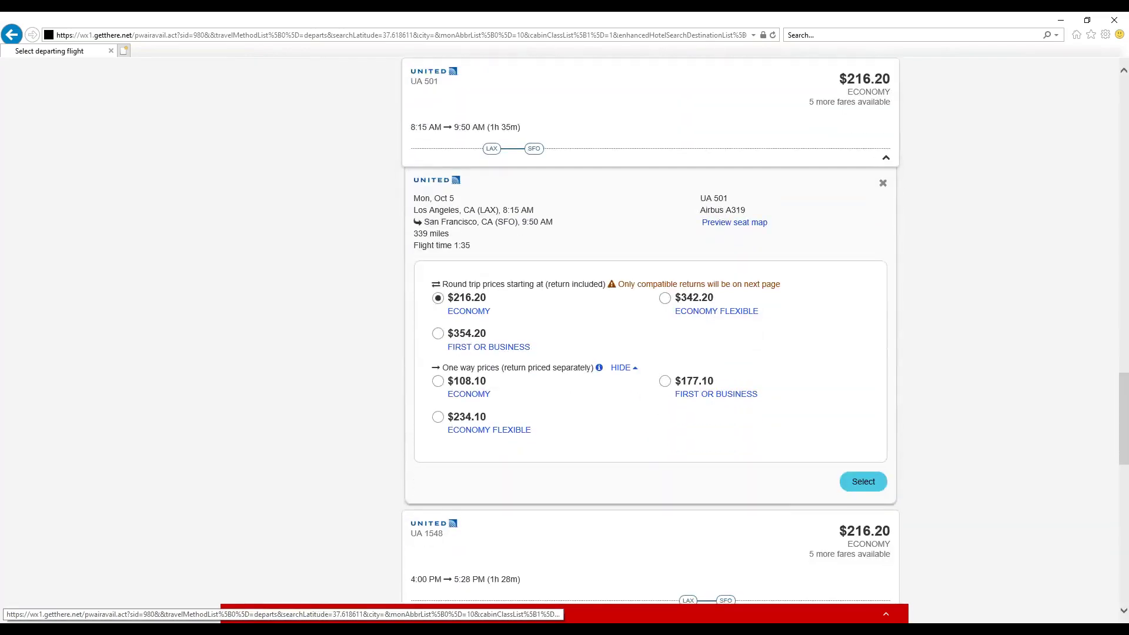
click(467, 315)
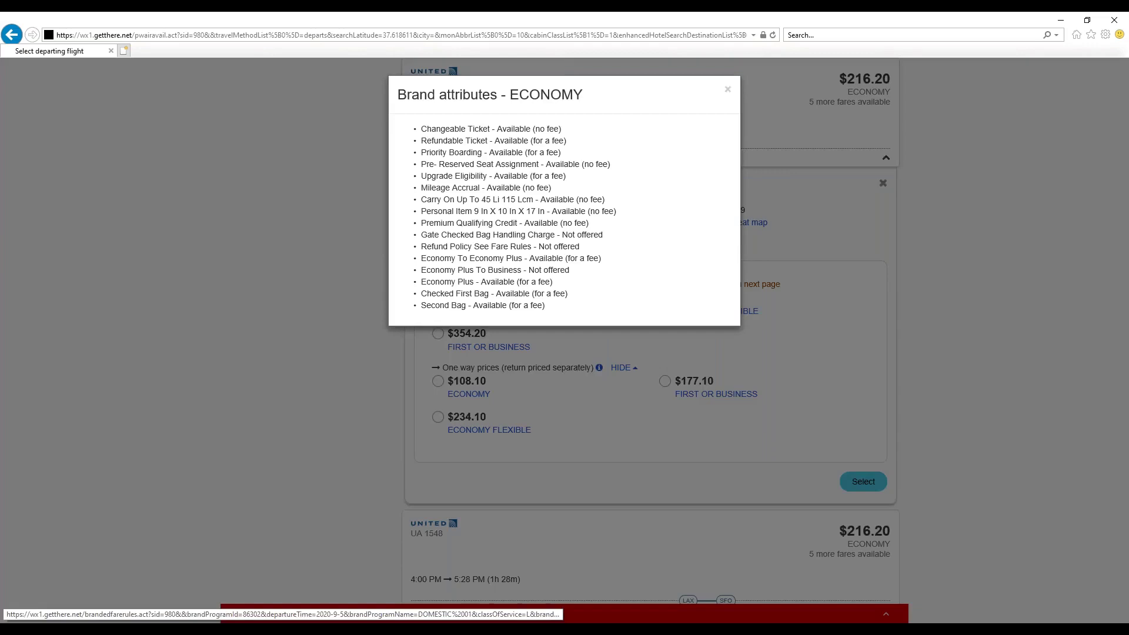
click(730, 91)
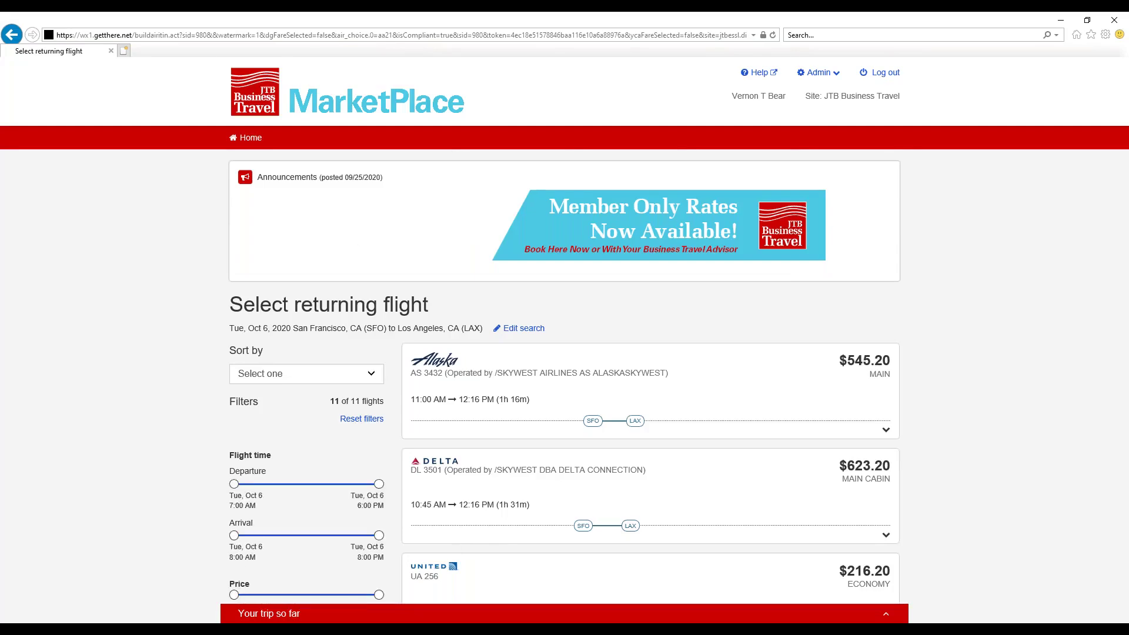
Expand United UA 256 and select it as the Oct 6 SFO–LAX return flight.
scroll(871, 488, down, 3)
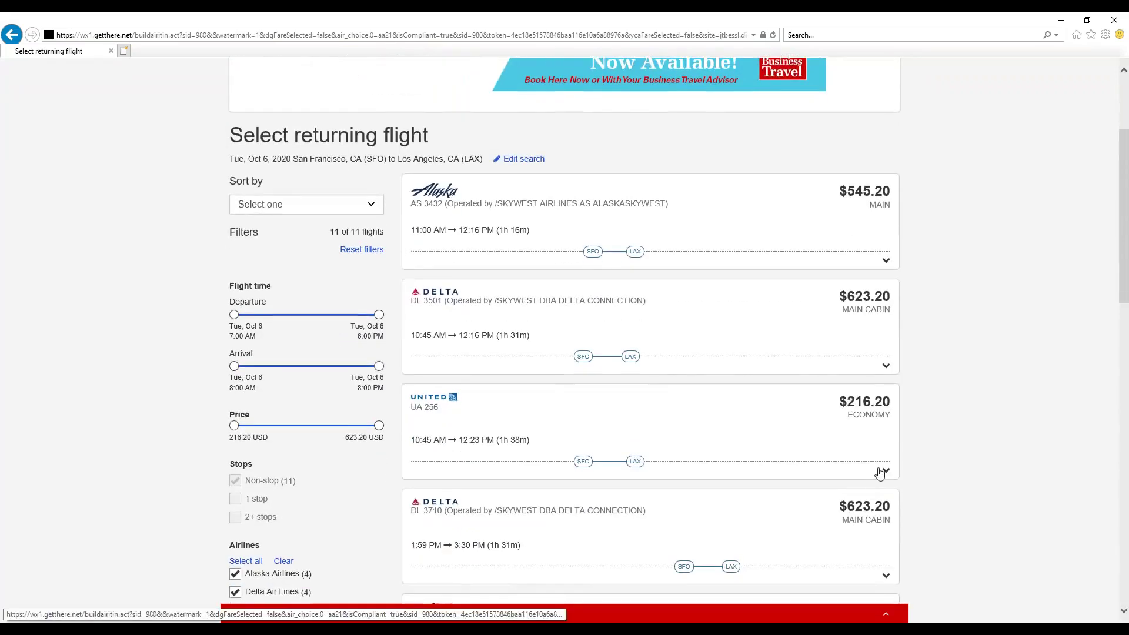
click(886, 471)
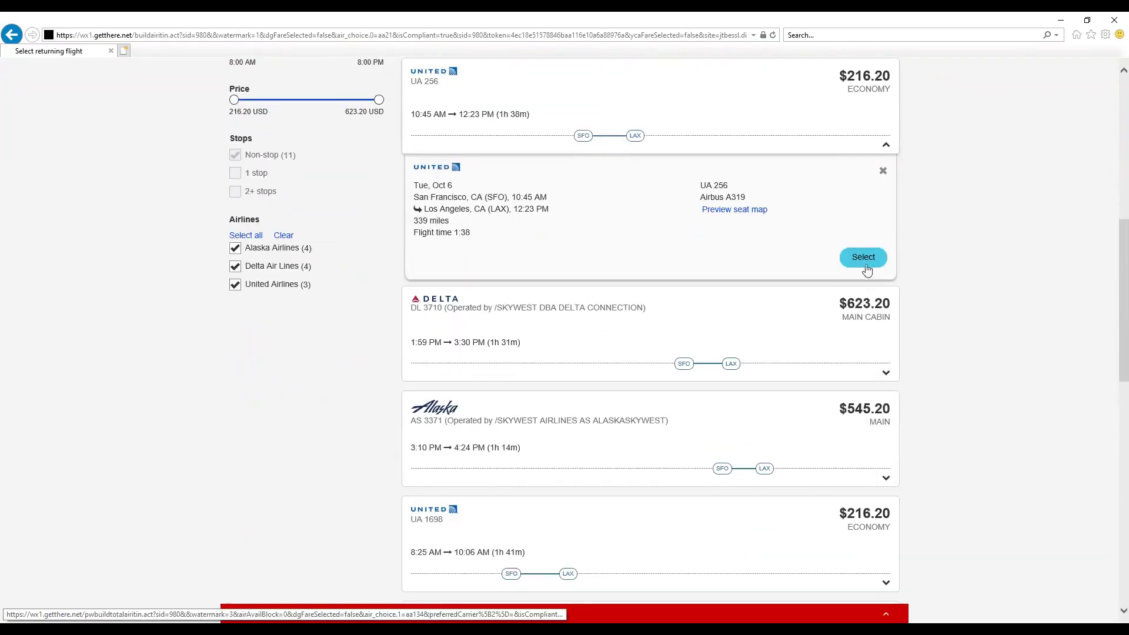
click(864, 259)
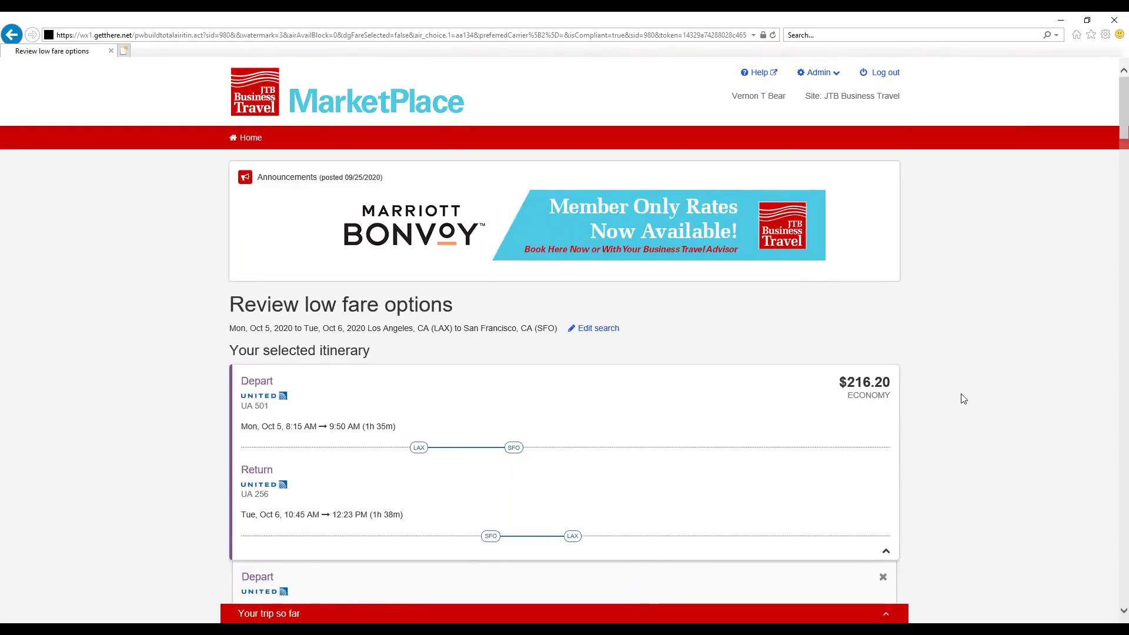
Scroll through the low fare options for the UA 501 / UA 256 itinerary.
scroll(963, 401, down, 4)
scroll(964, 404, down, 5)
scroll(964, 405, down, 4)
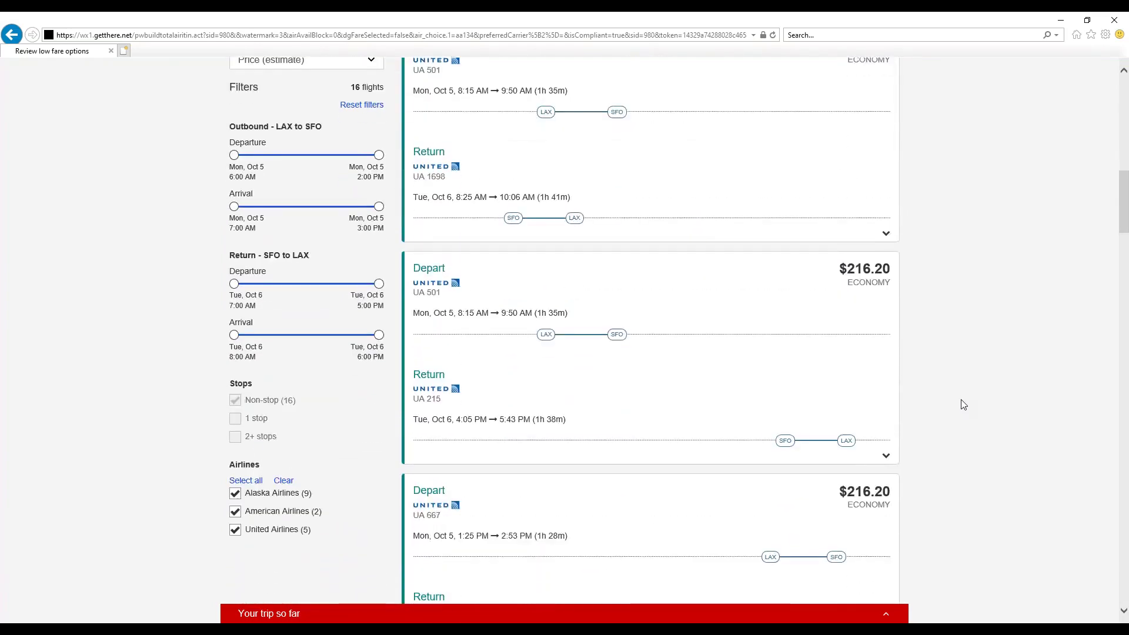
scroll(964, 404, down, 3)
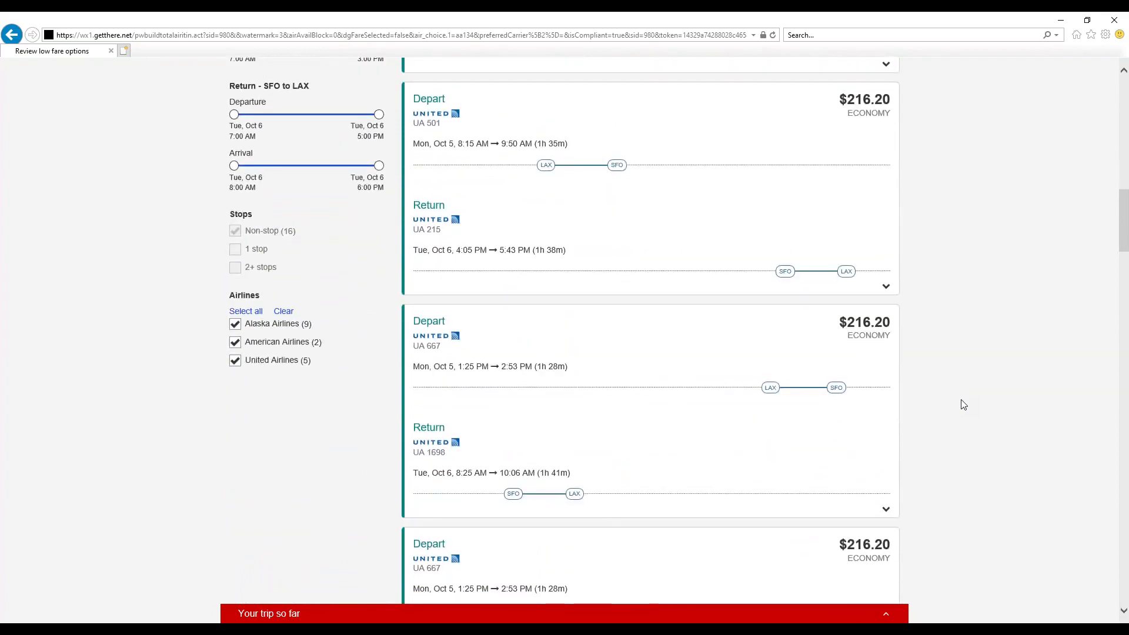
scroll(964, 404, up, 9)
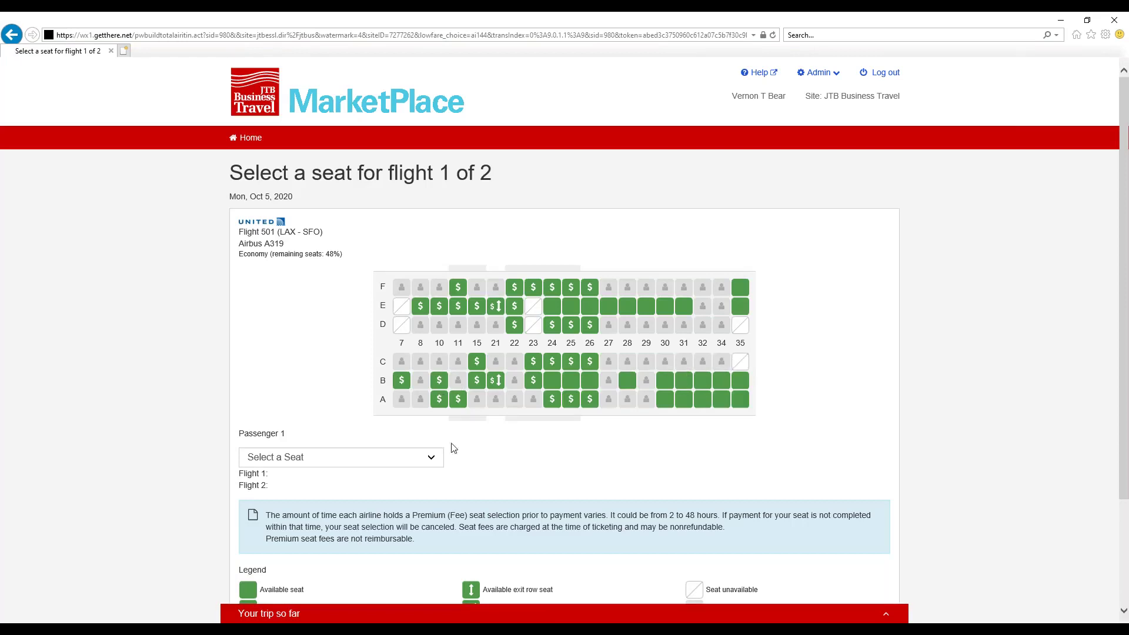
Assign seat 30A on United flight 501 and confirm it.
click(431, 465)
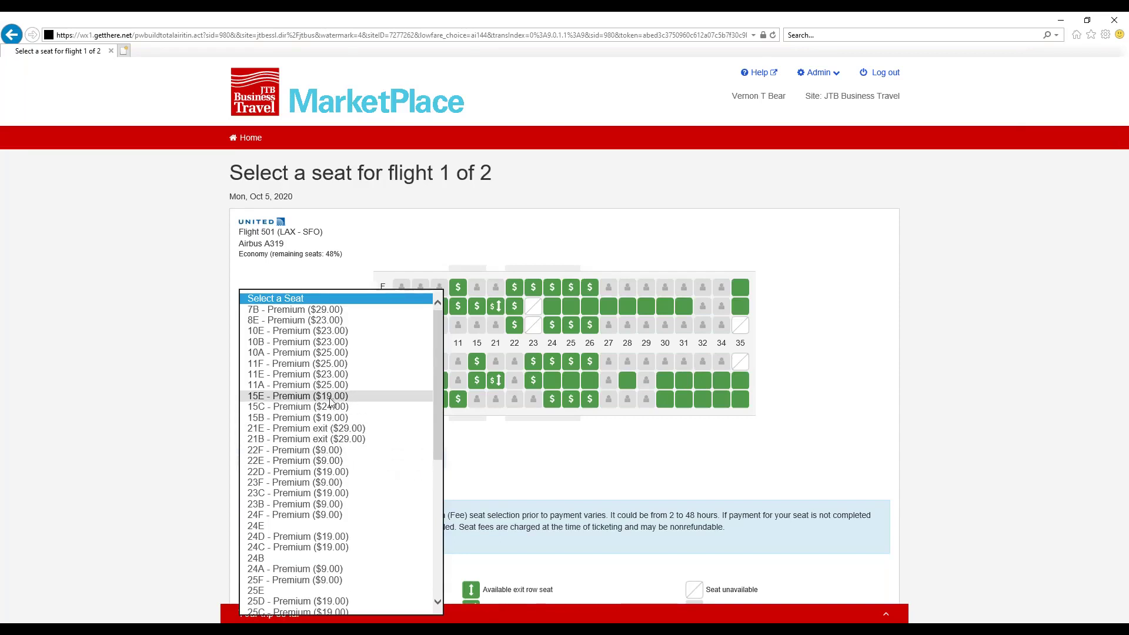
click(801, 433)
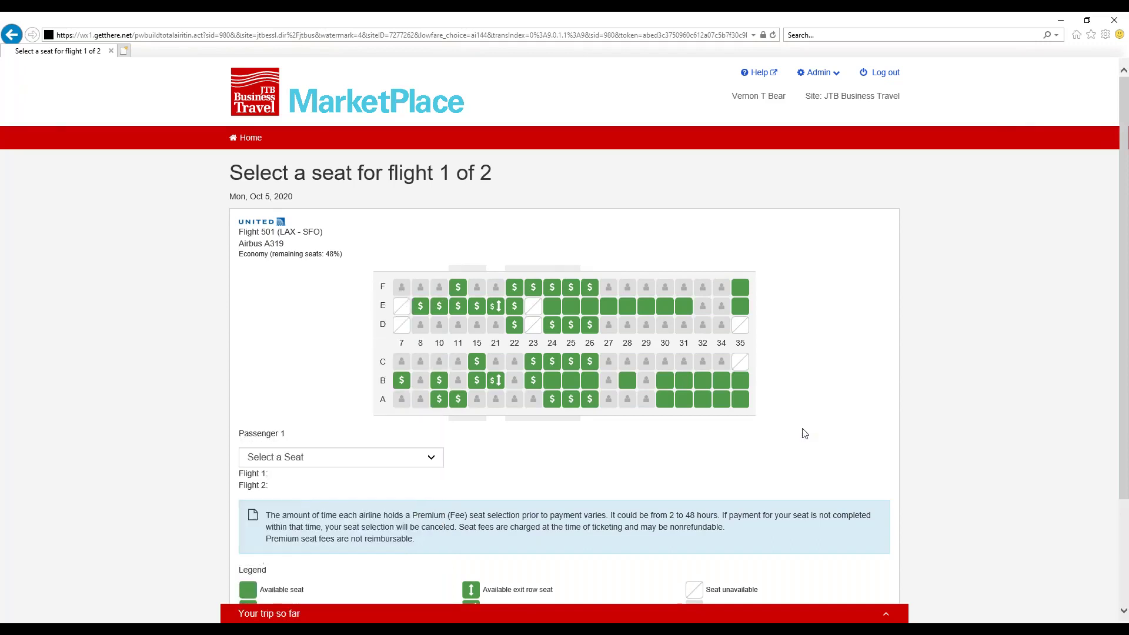
click(664, 400)
scroll(804, 441, down, 3)
click(861, 566)
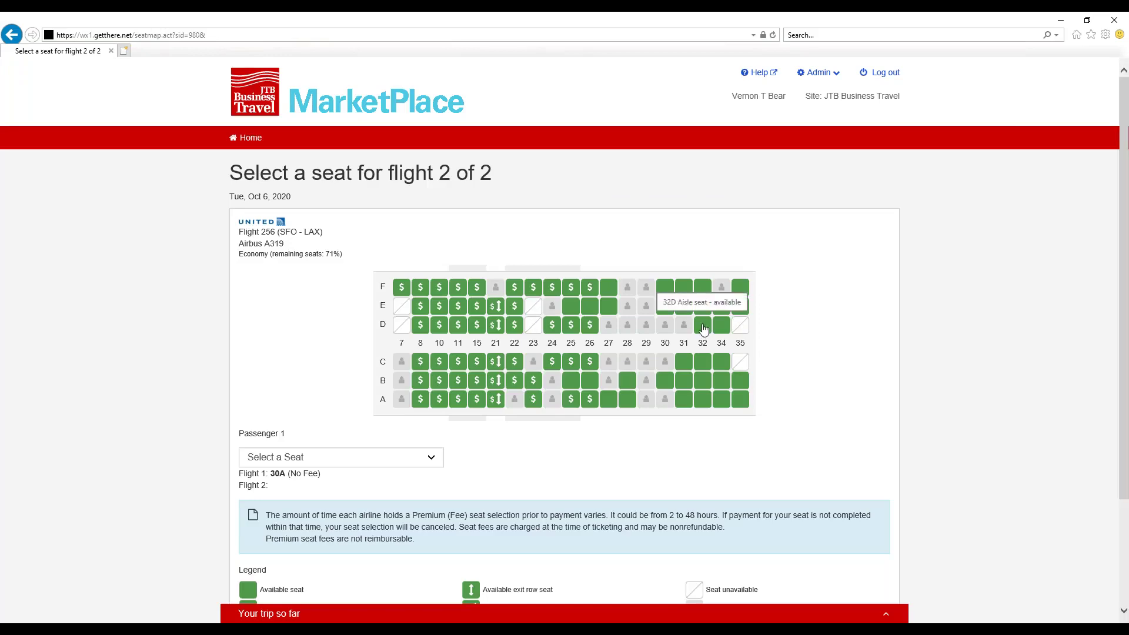
Pick seat 32D on United flight 256 and confirm it.
click(704, 328)
scroll(882, 398, down, 3)
click(867, 506)
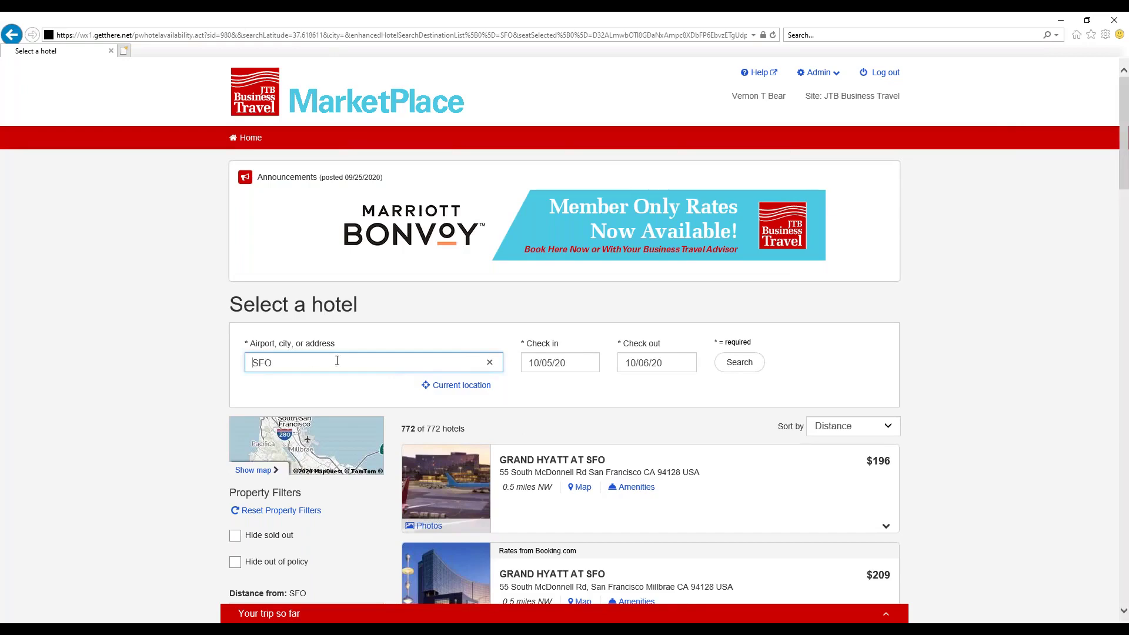
Switch the hotel results to map and back to list, then hide sold-out hotels.
scroll(759, 413, down, 1)
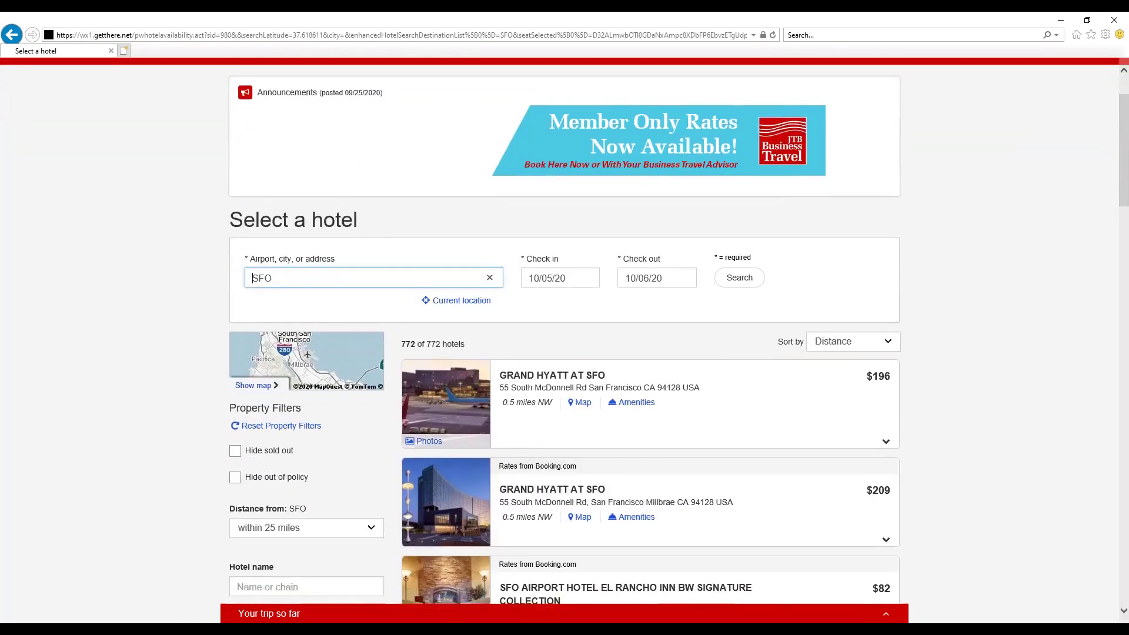
scroll(712, 420, down, 1)
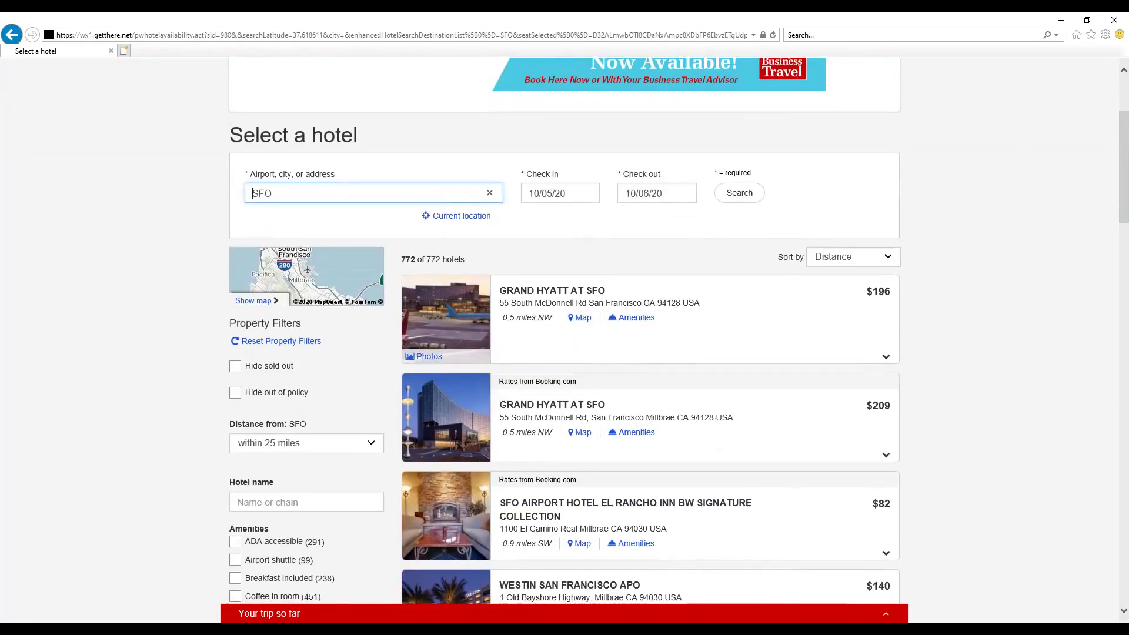
click(248, 307)
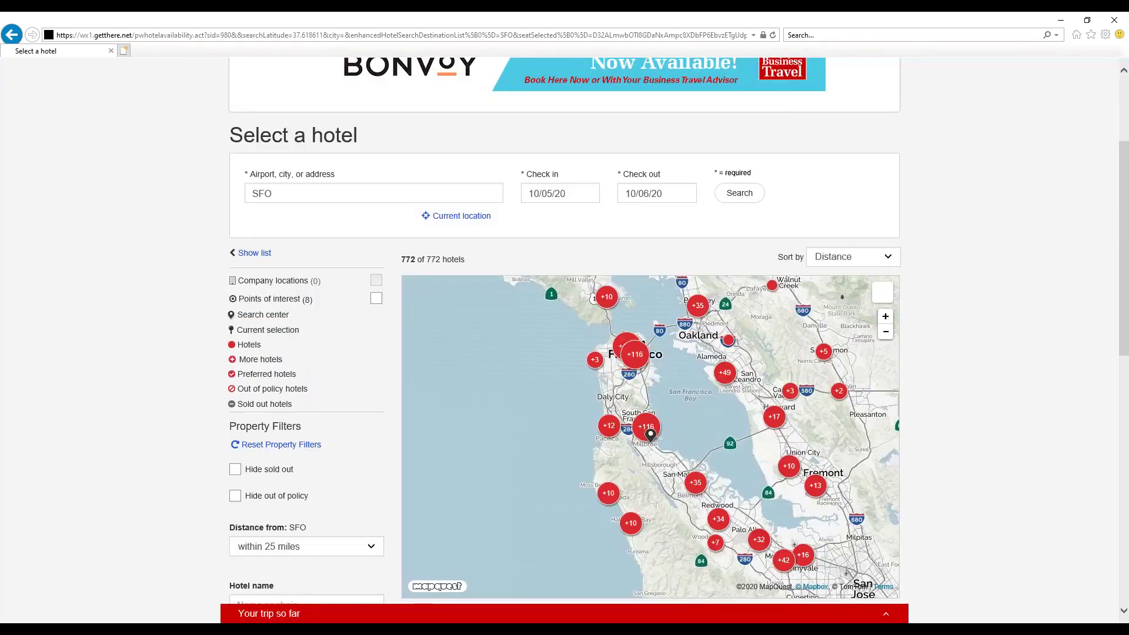
click(263, 255)
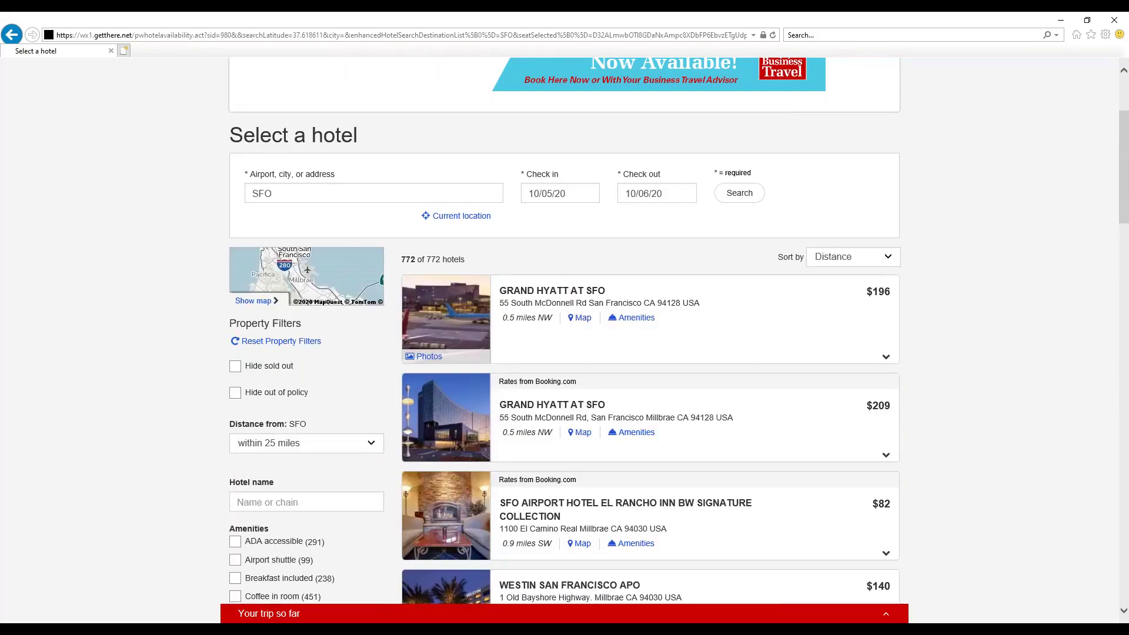
click(892, 257)
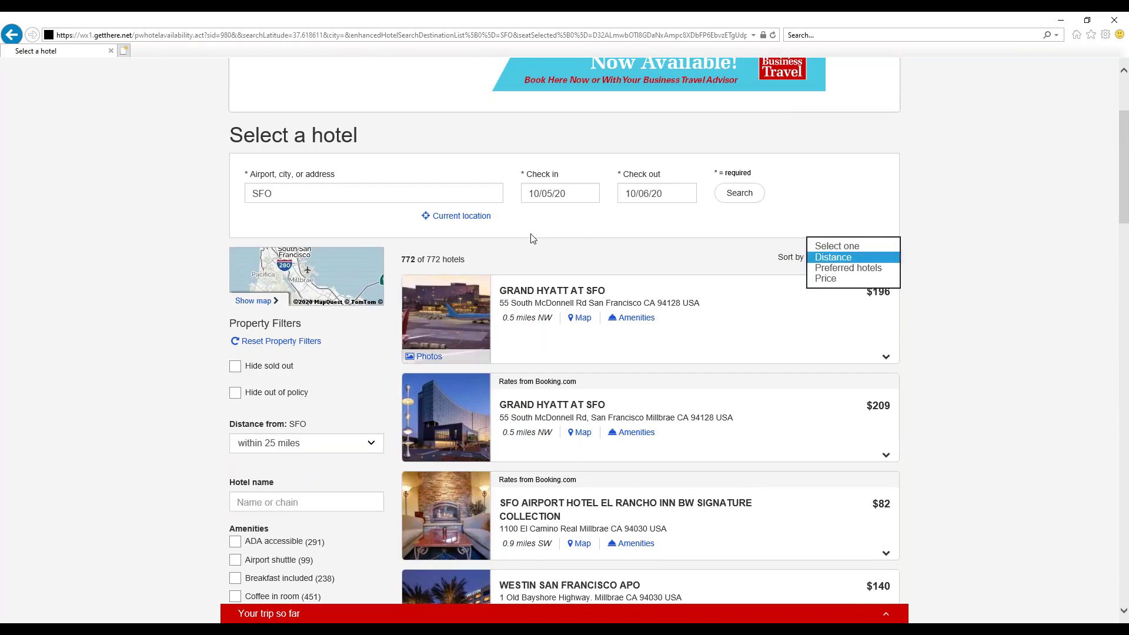
click(234, 366)
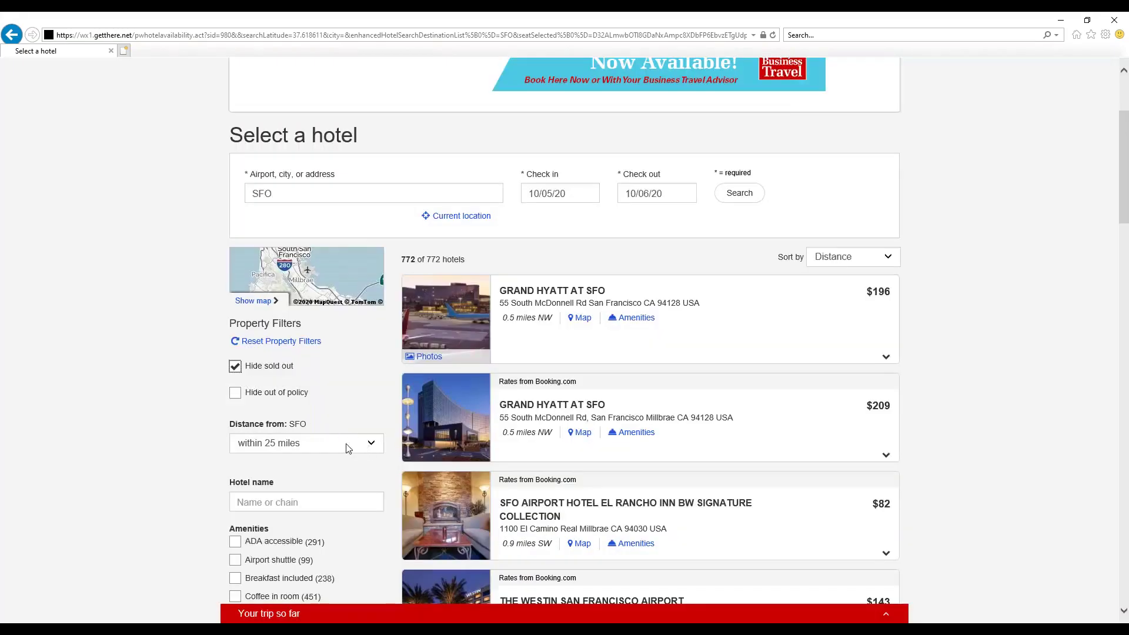
Keep the 25-mile distance limit and show room rates for the $209 Grand Hyatt at SFO.
click(340, 447)
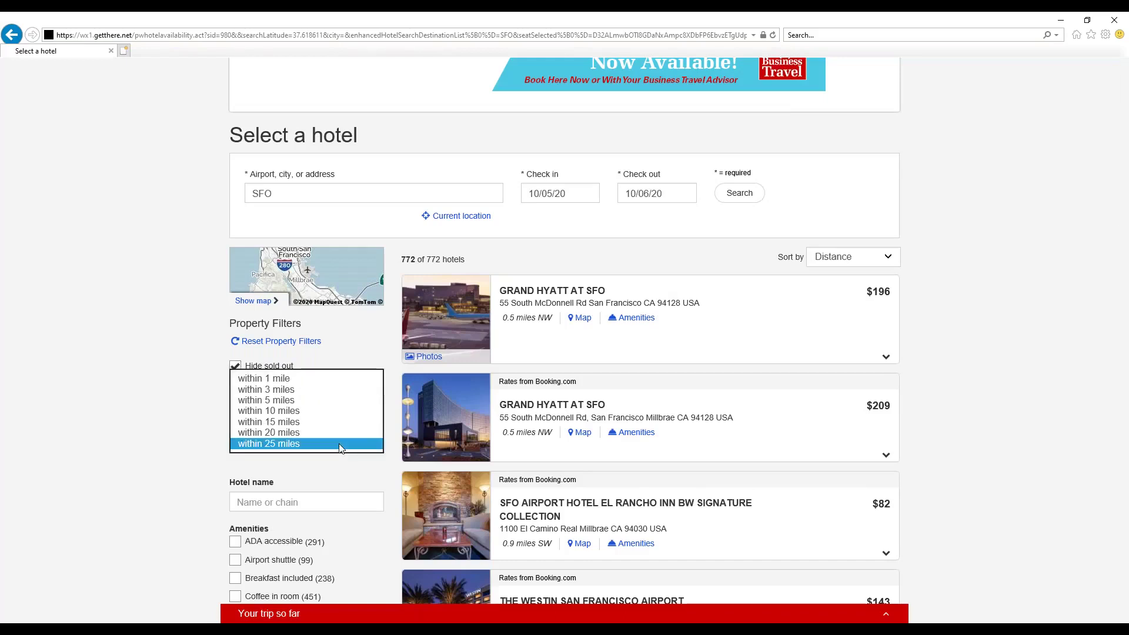
click(344, 468)
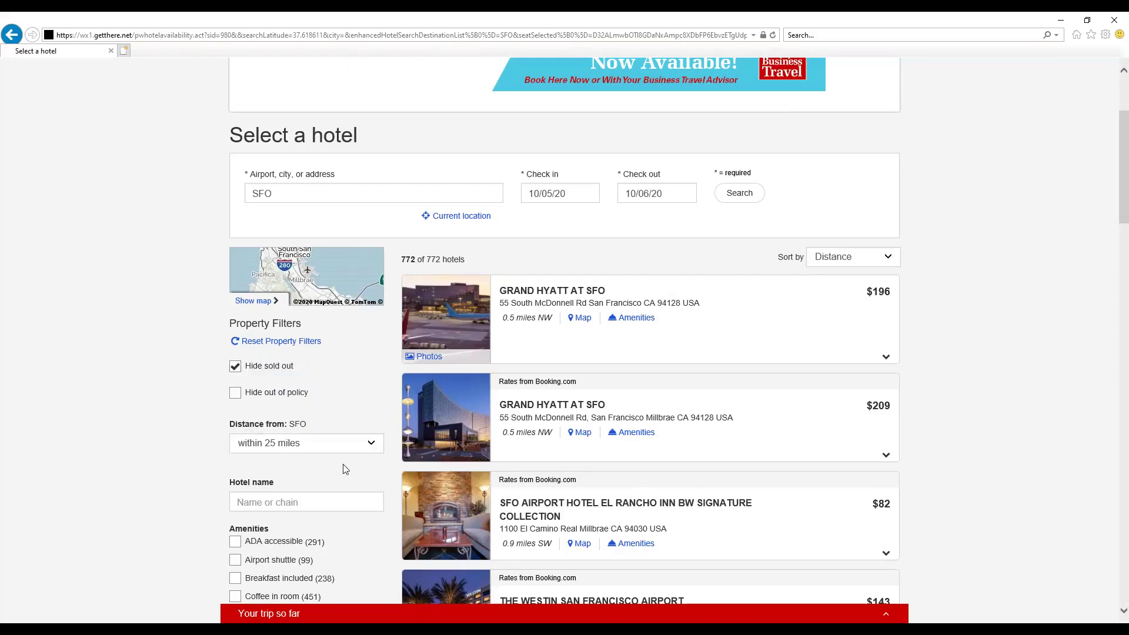
click(886, 454)
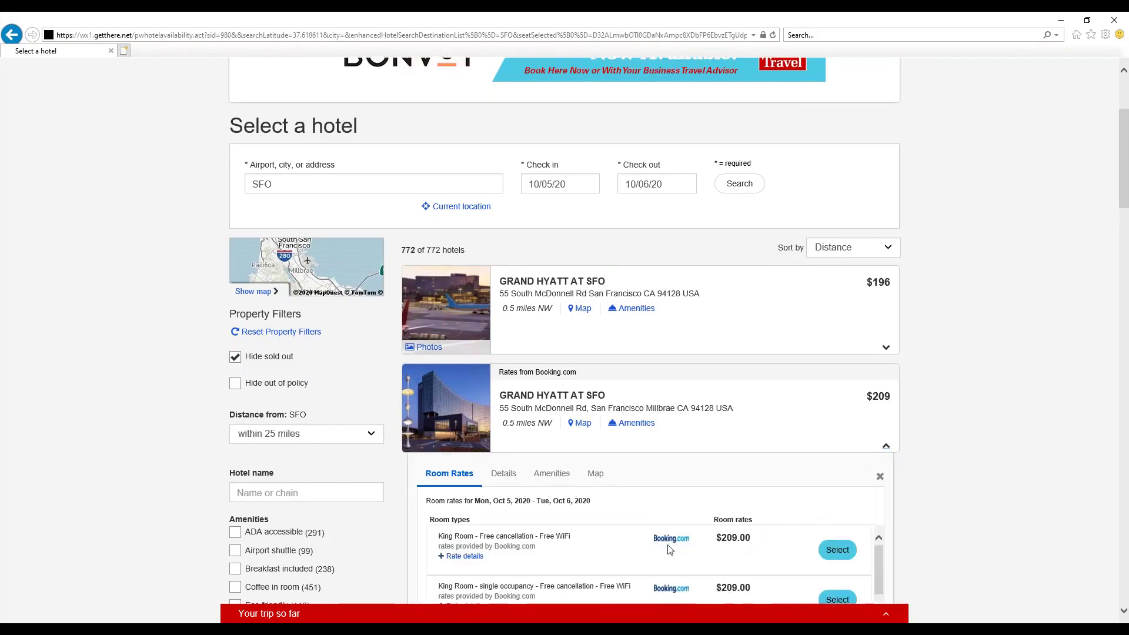
scroll(669, 551, down, 5)
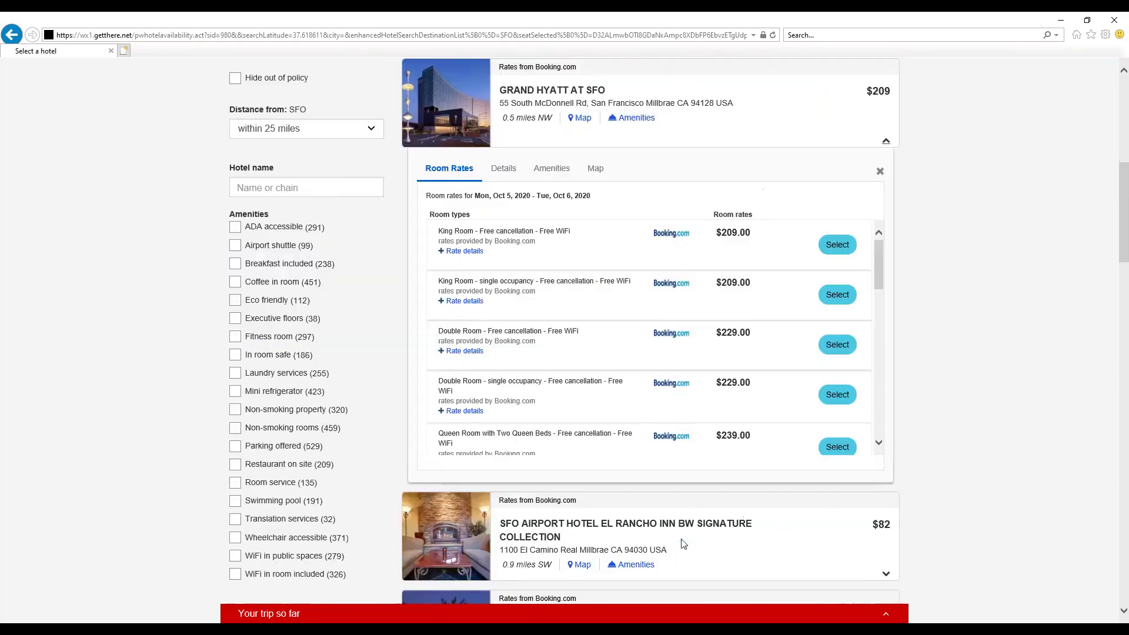
Filter the hotel list by name 'hilton' to Hilton Brands.
click(313, 190)
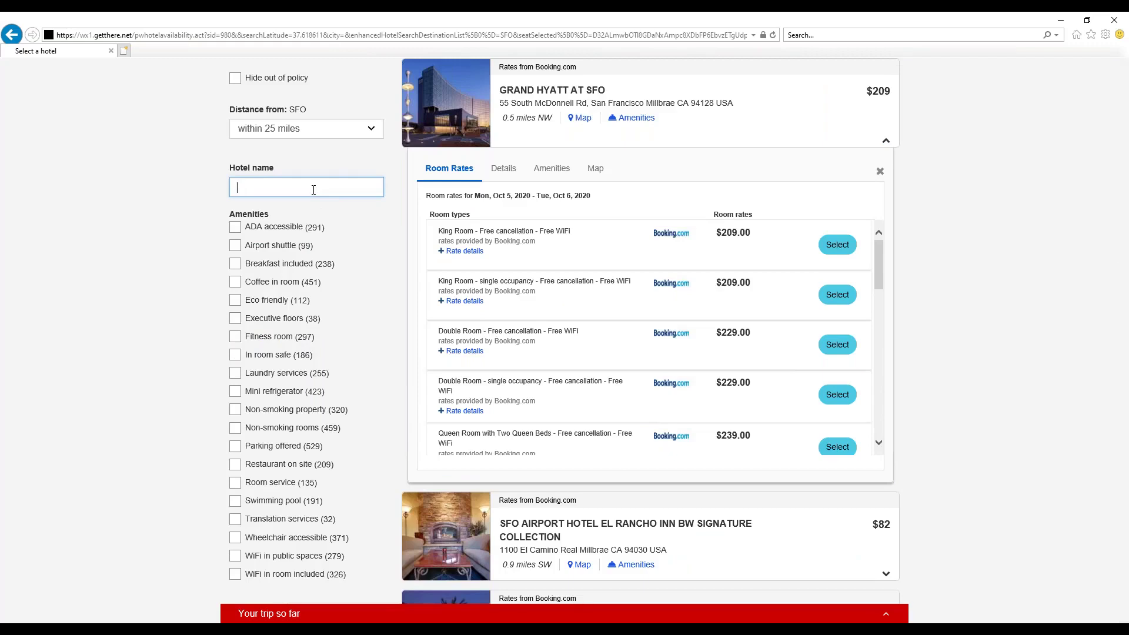
text(hilton)
click(279, 208)
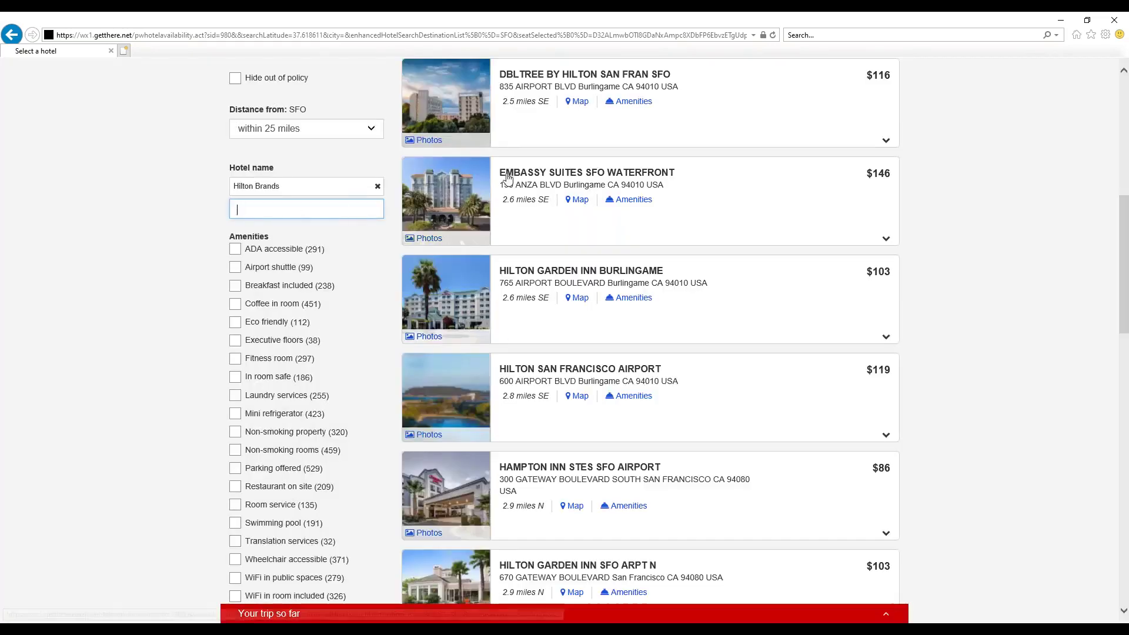
Expand DBLTREE BY HILTON SAN FRAN SFO, check its amenities and details, and browse its room rates.
click(886, 141)
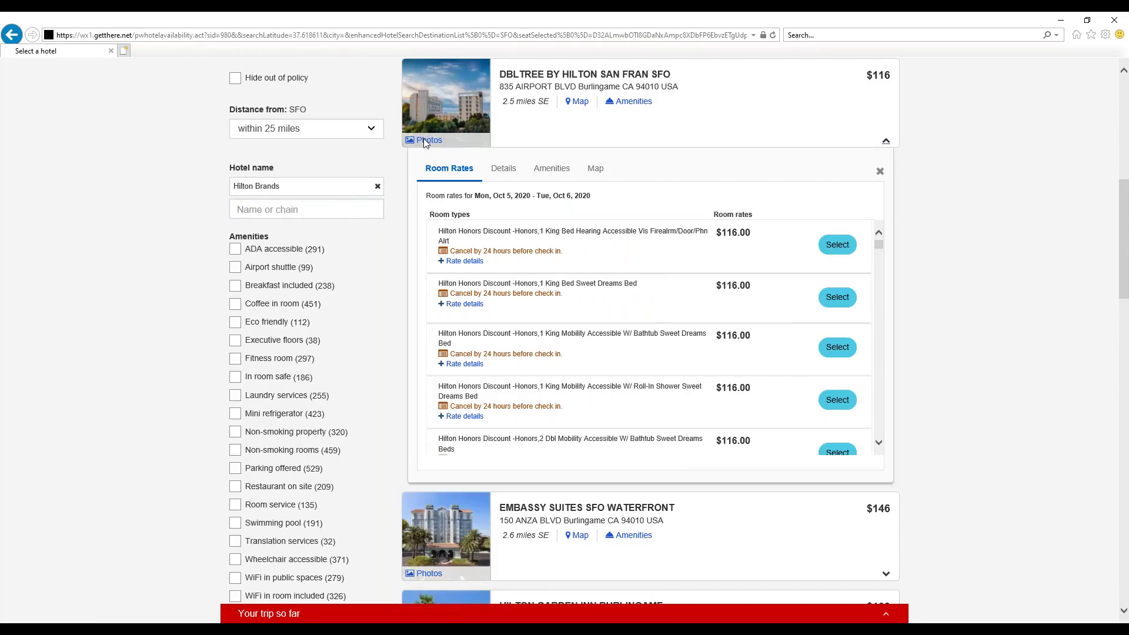
click(544, 170)
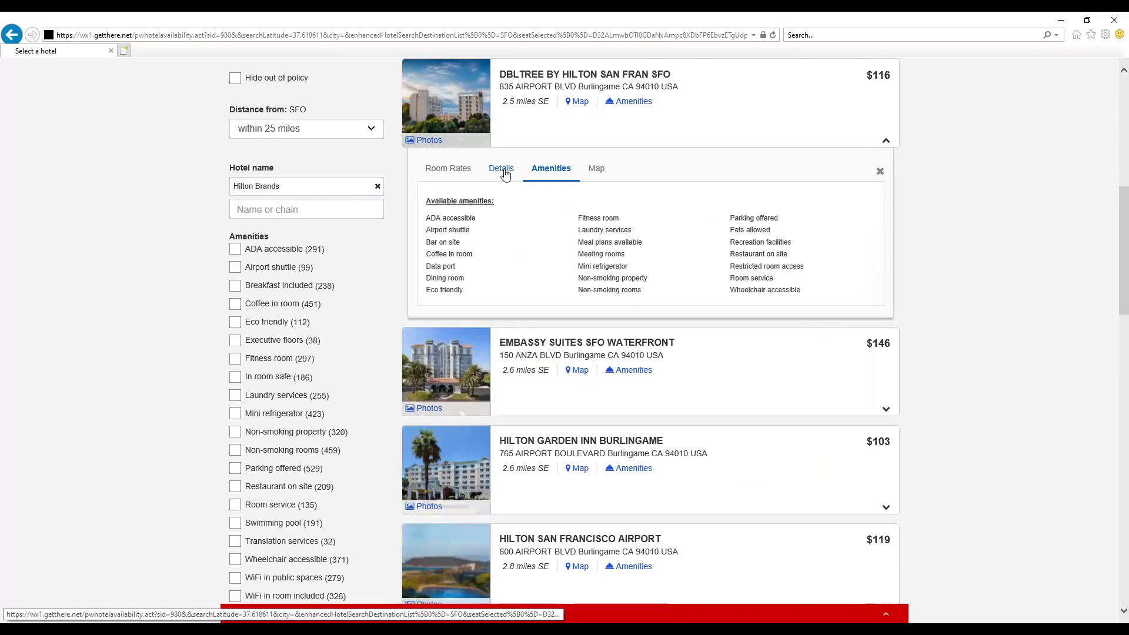
click(502, 170)
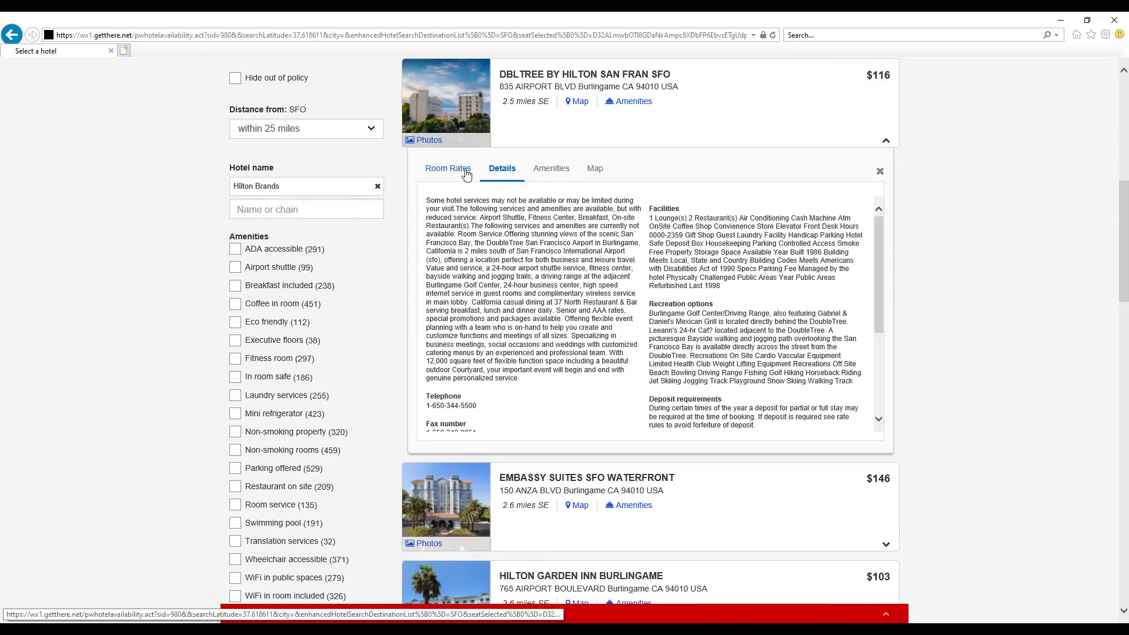
click(467, 172)
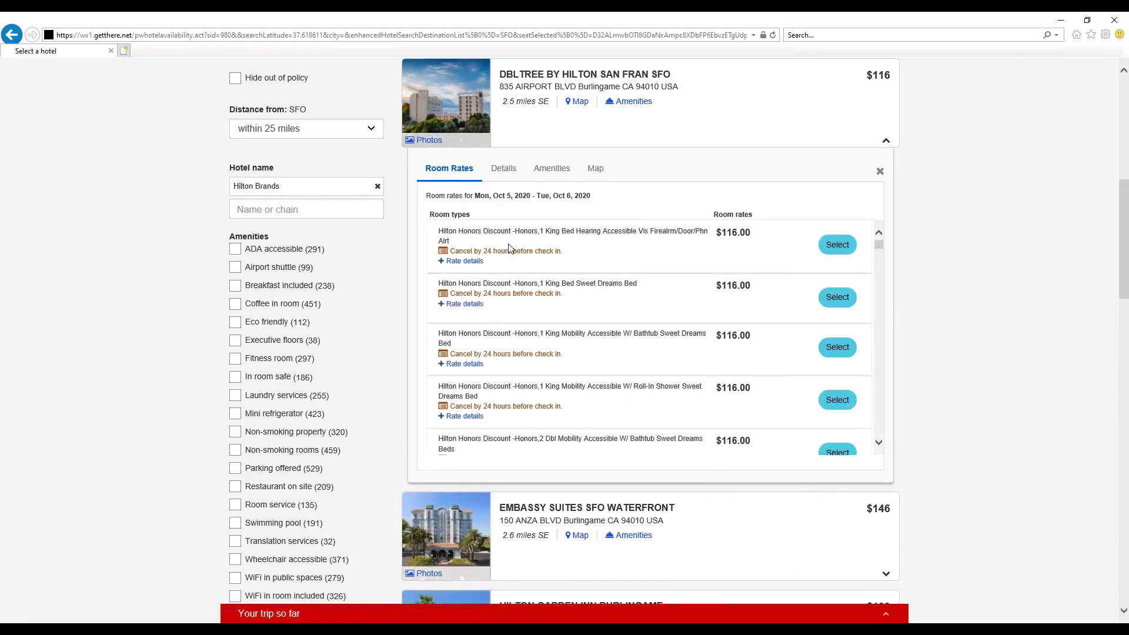
scroll(509, 248, down, 5)
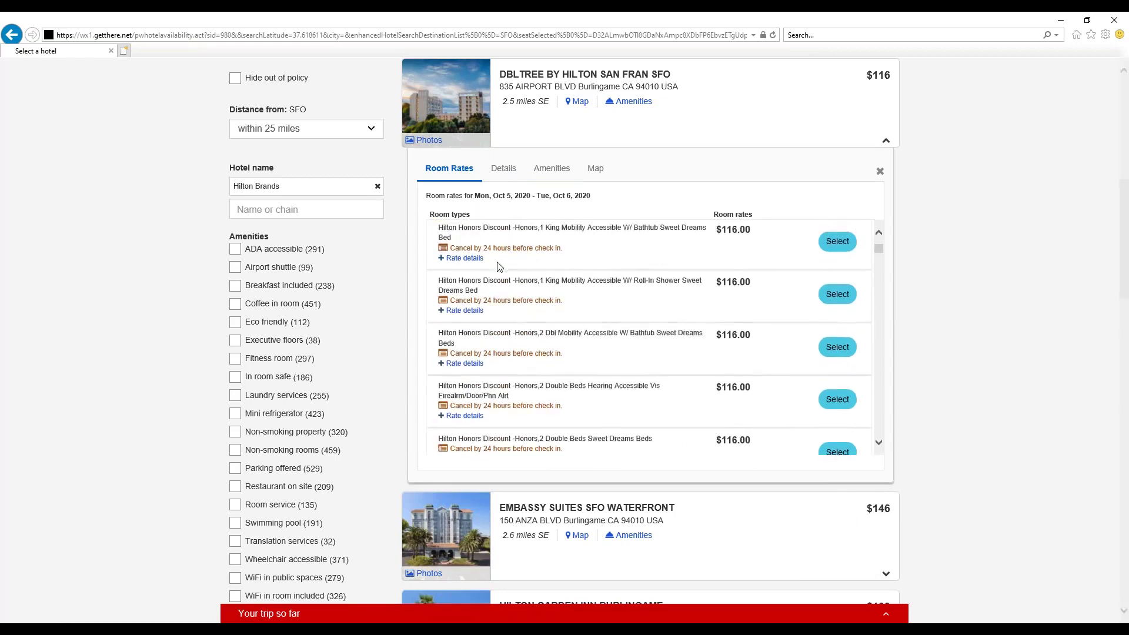
scroll(649, 338, down, 5)
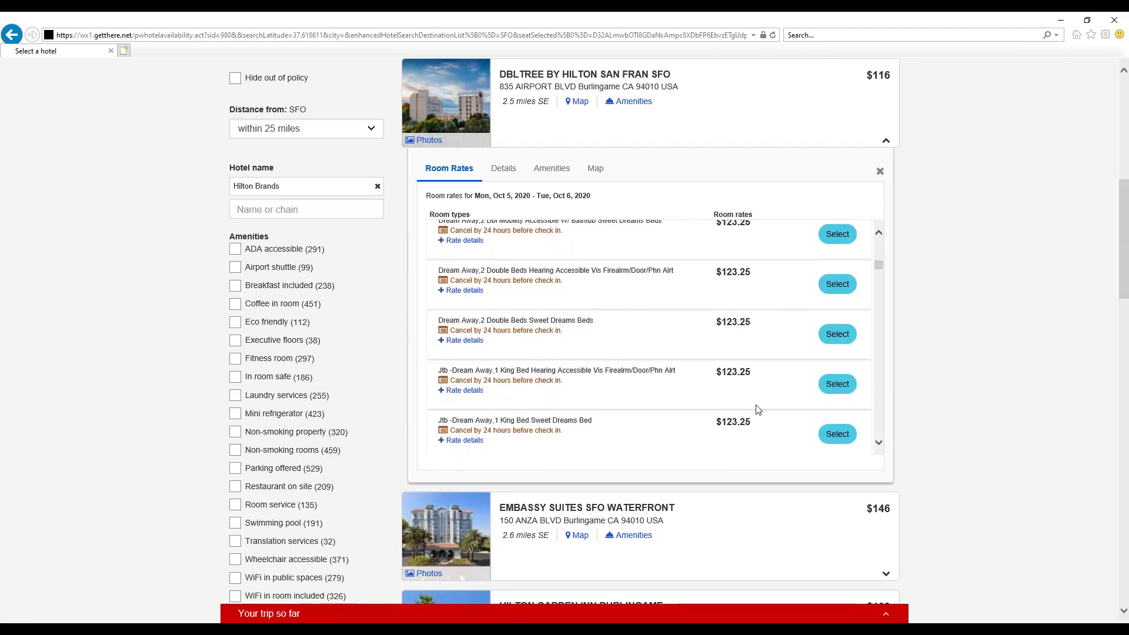
Choose the 1 King Bed Hearing Accessible rate, check its room details and special requests, and book it.
click(836, 385)
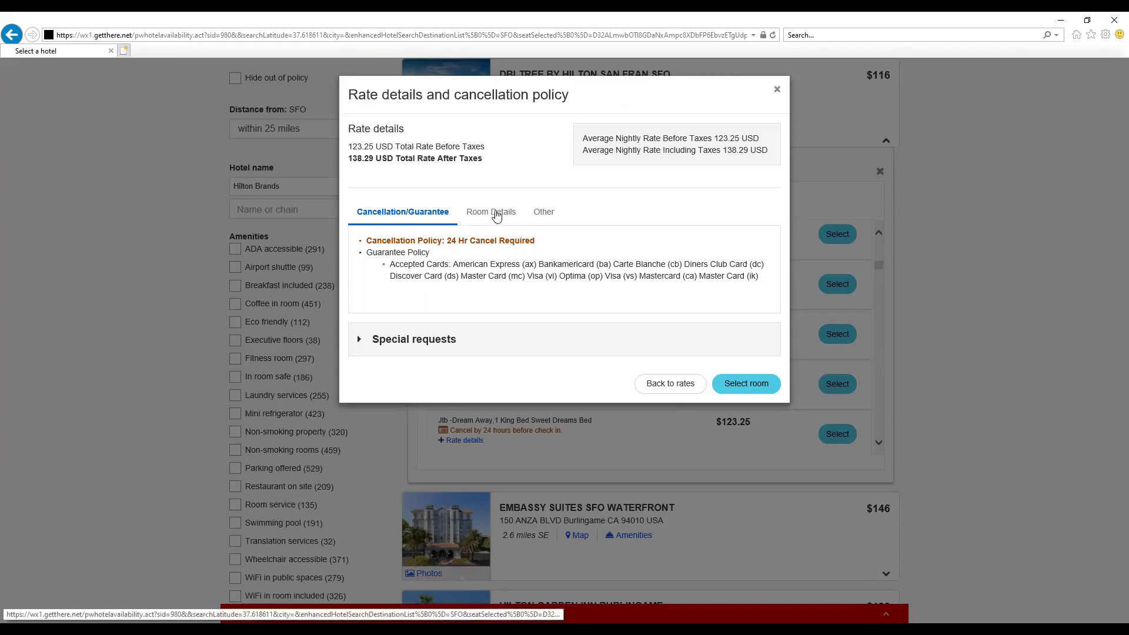
click(494, 215)
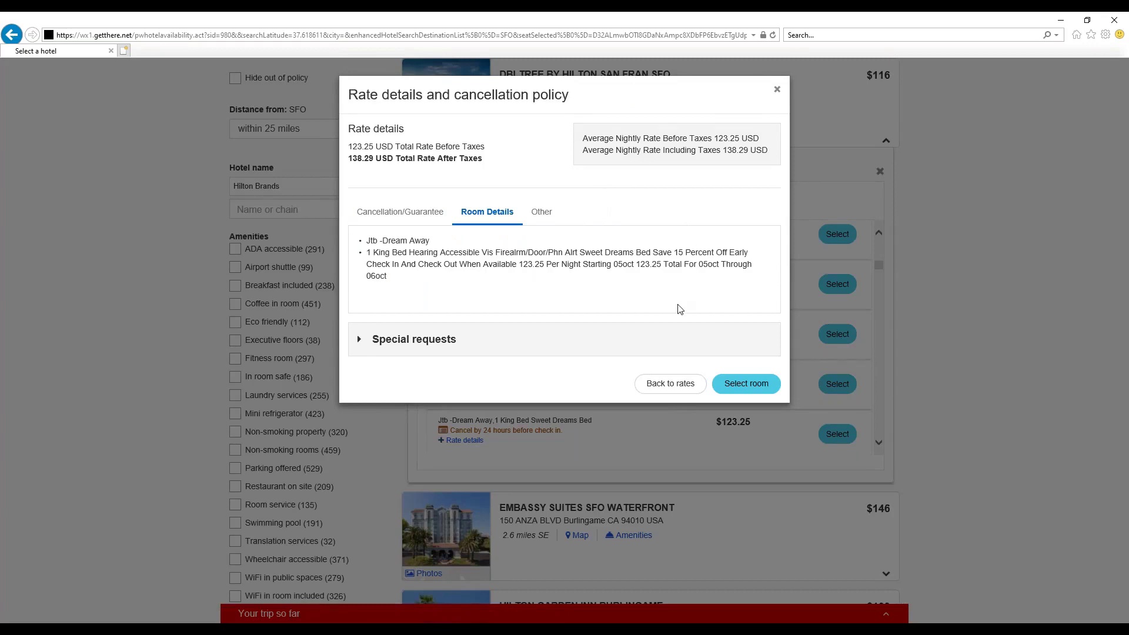
click(361, 340)
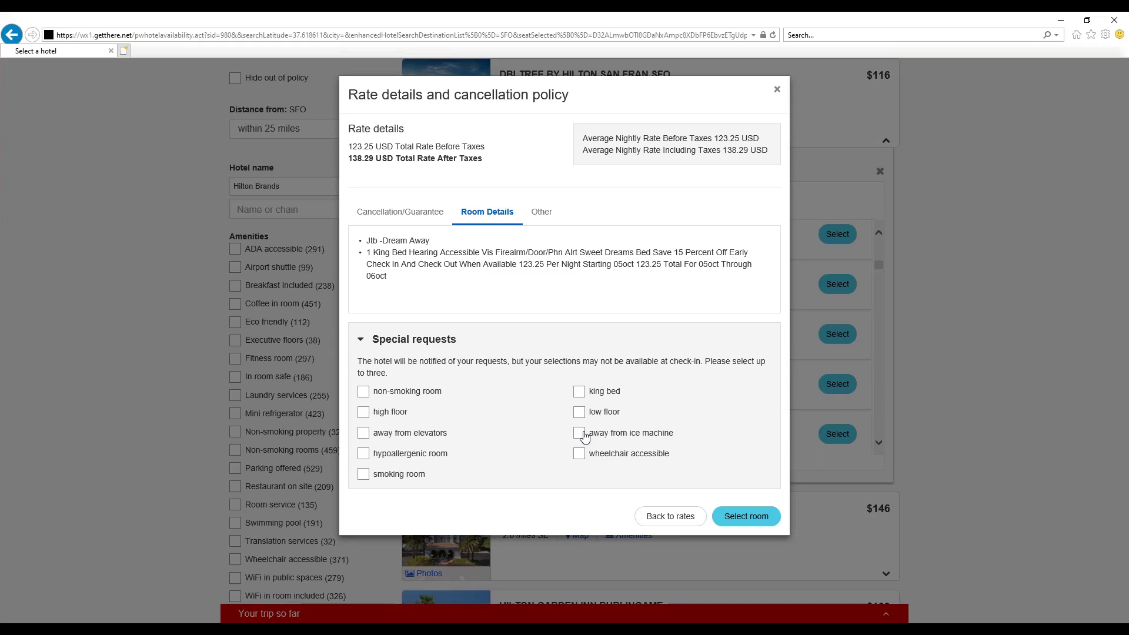
click(730, 520)
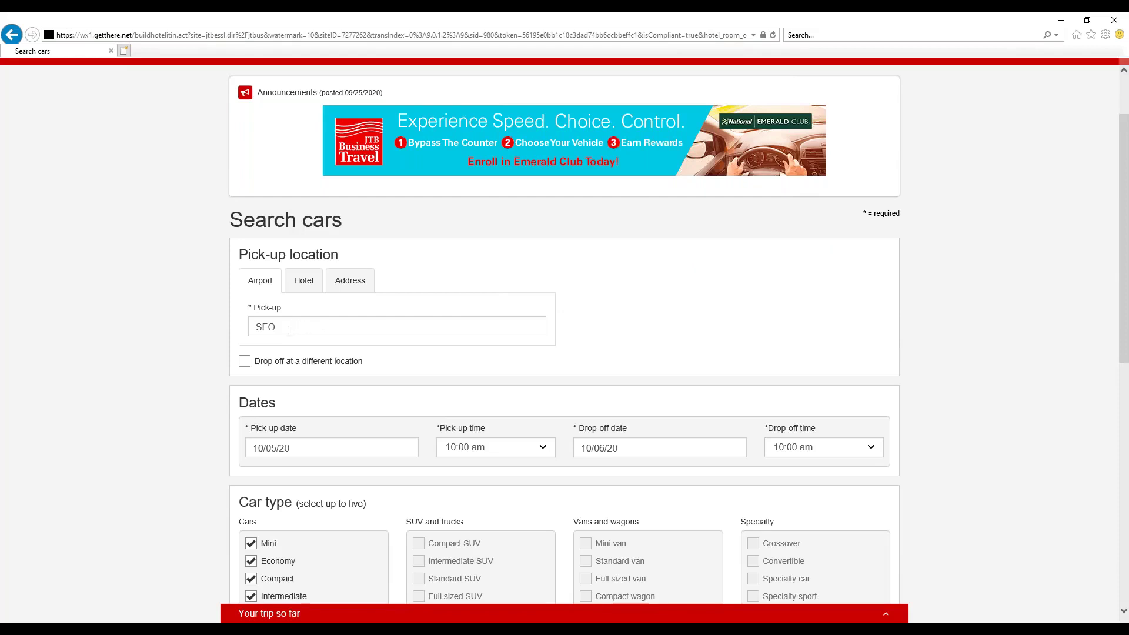
Keep SFO airport pick-up with same-location drop-off and expand the trip-so-far summary.
click(298, 287)
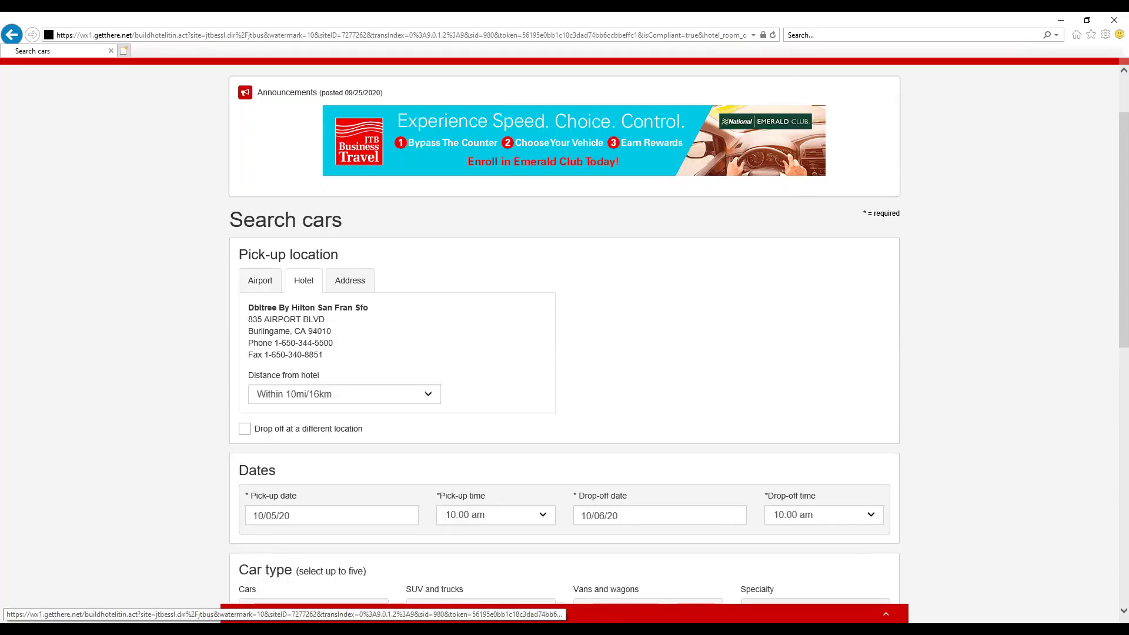
click(354, 283)
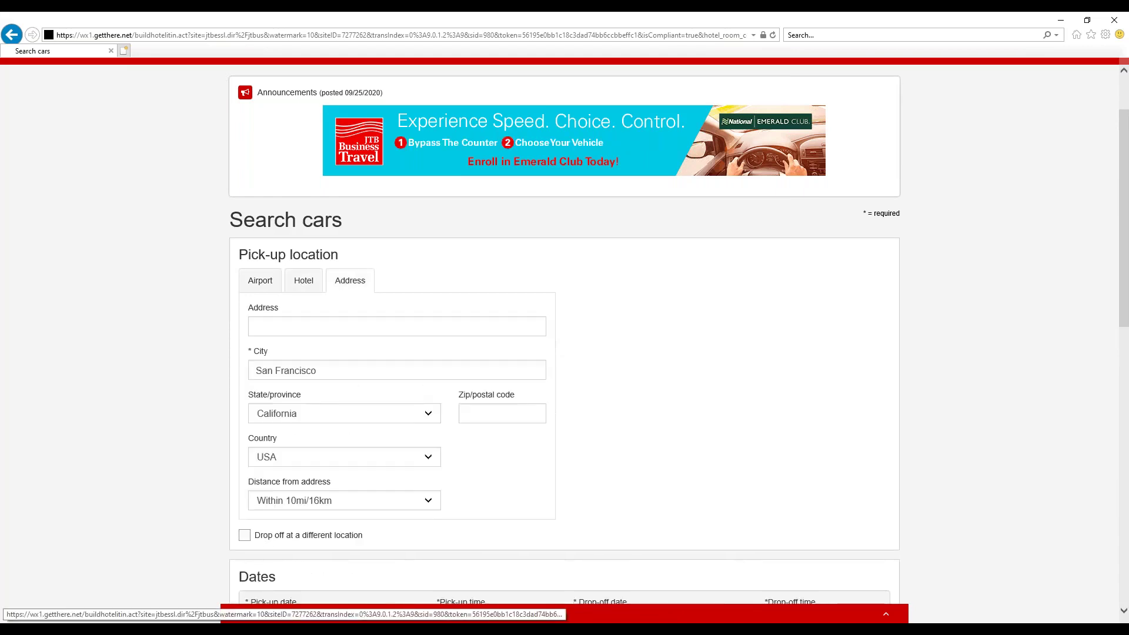
click(262, 285)
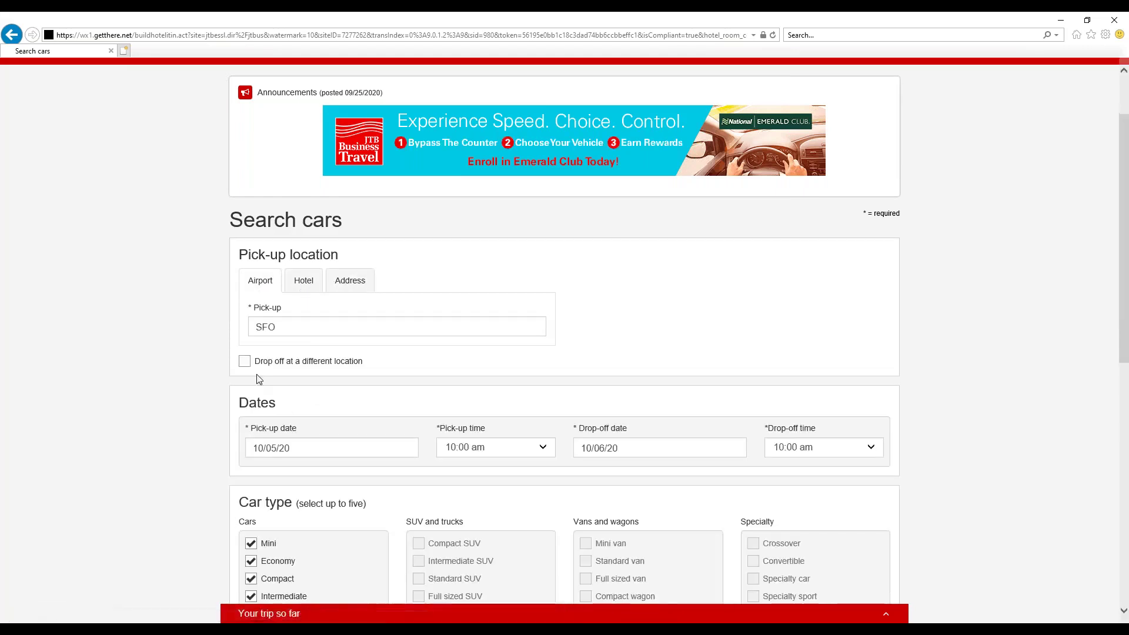
click(245, 361)
click(245, 361)
scroll(352, 371, down, 2)
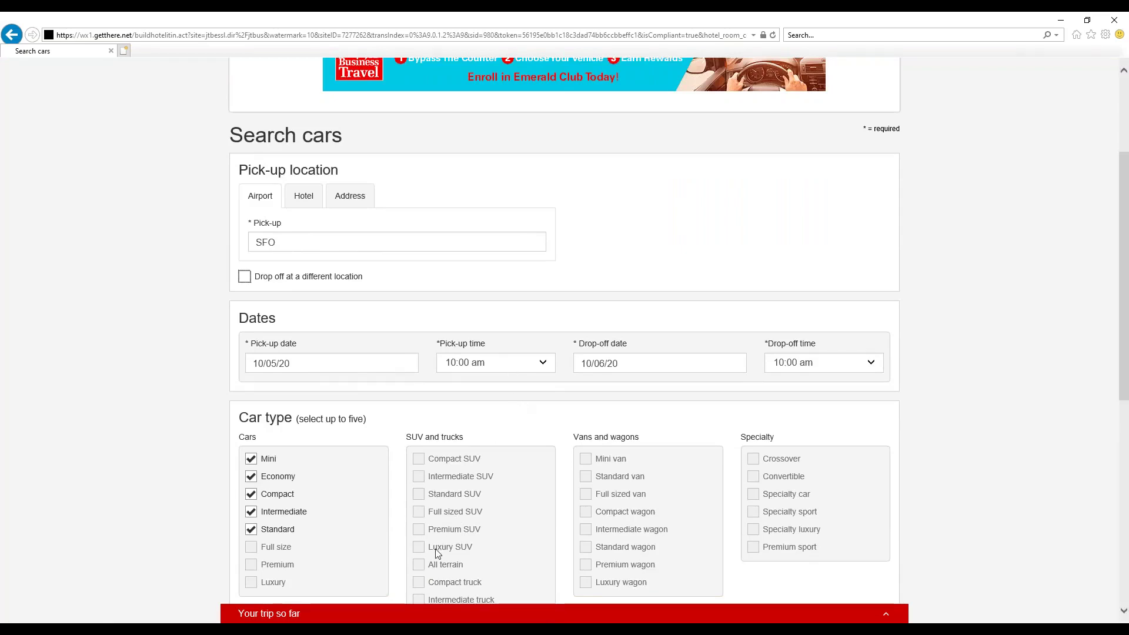
click(294, 614)
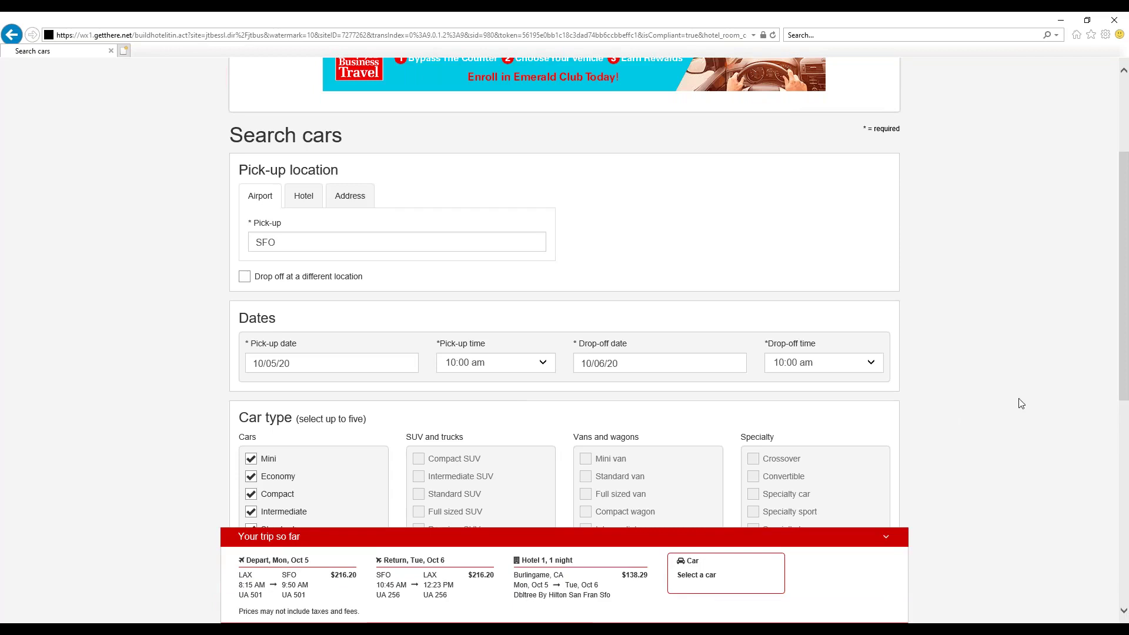
Swap Mini and Standard for Intermediate SUV and Mini van car classes, then search SFO rentals.
scroll(923, 476, down, 3)
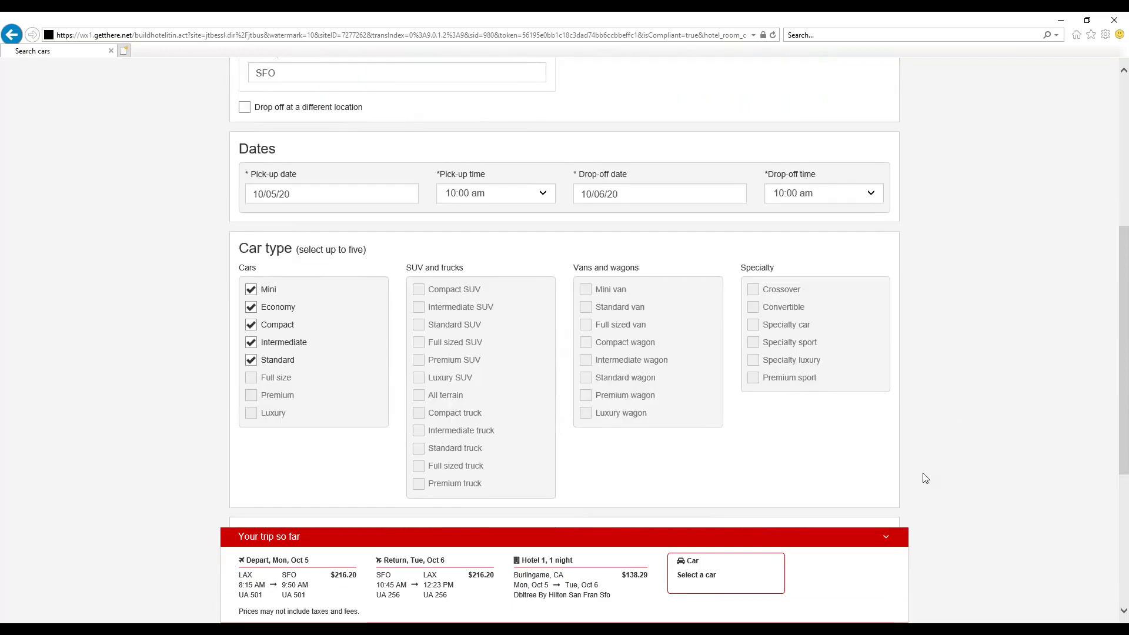
click(251, 290)
click(251, 361)
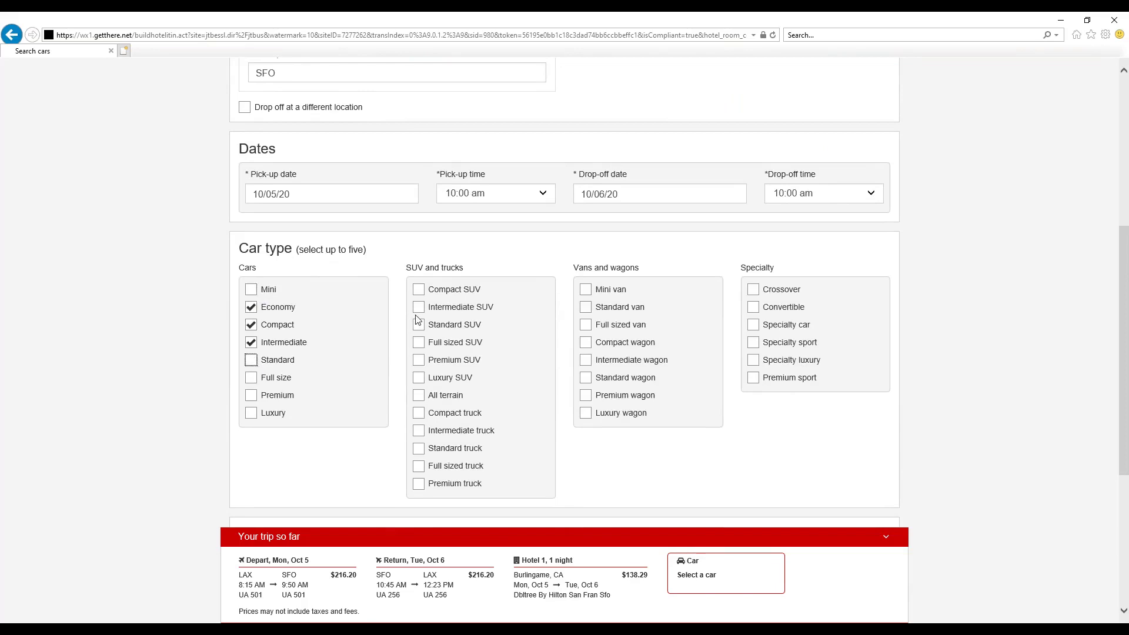
click(418, 307)
click(586, 289)
scroll(873, 315, down, 4)
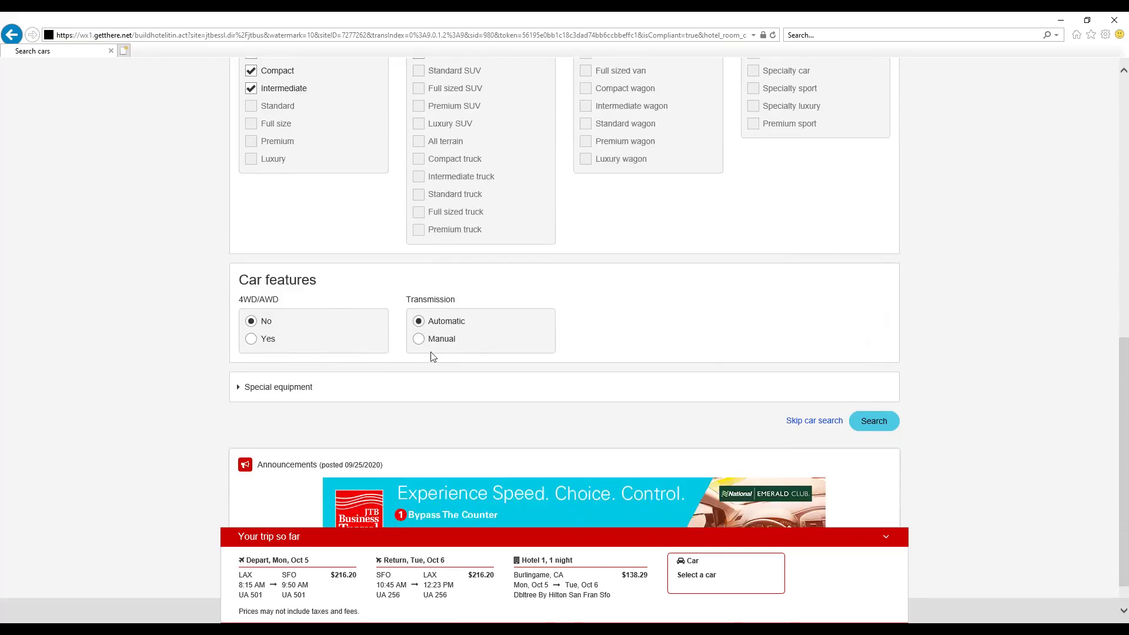
click(313, 388)
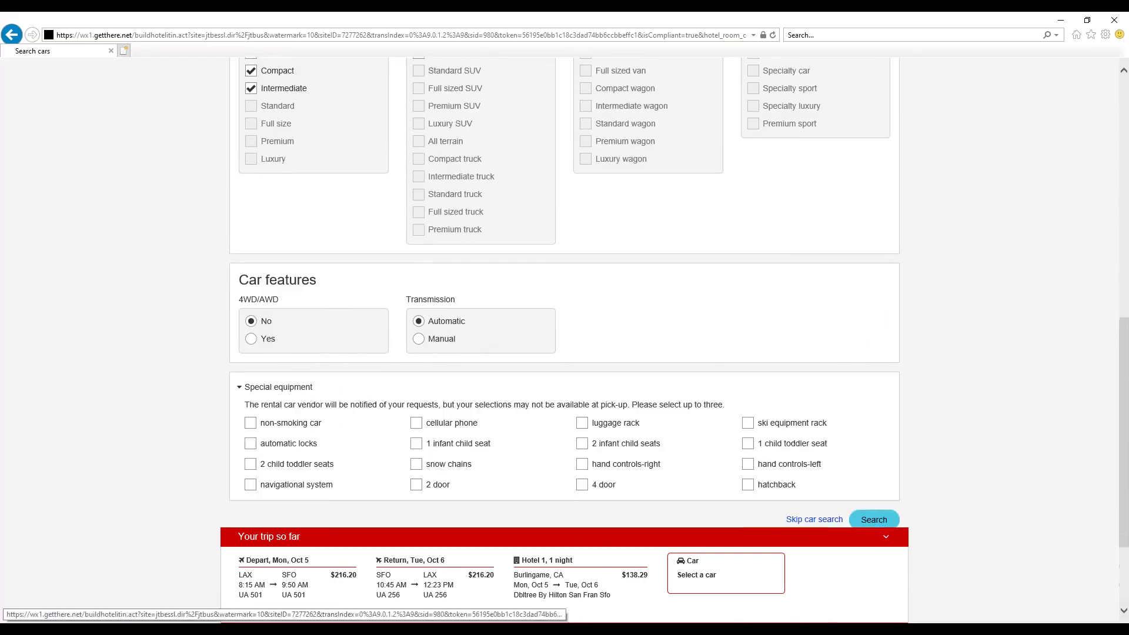
scroll(313, 391, down, 3)
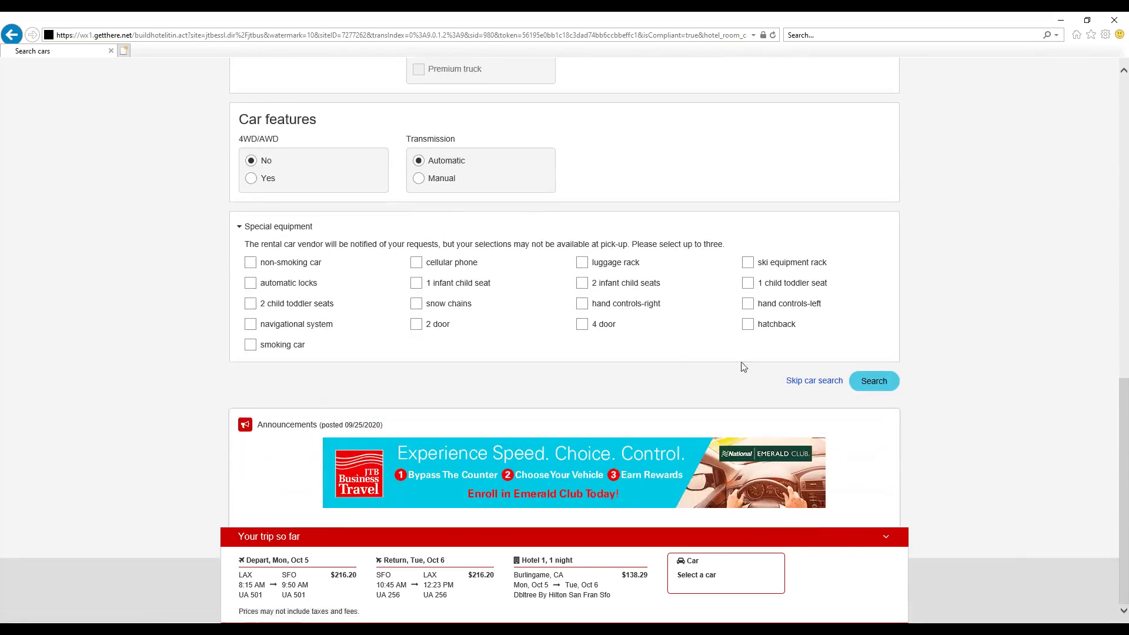
click(872, 382)
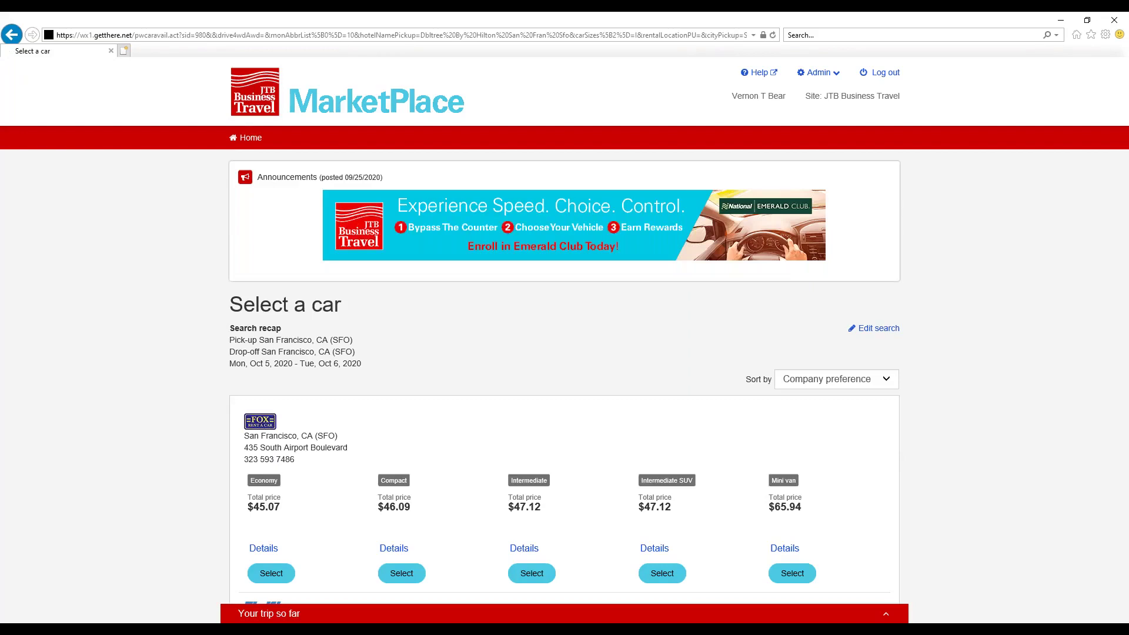
Keep SFO car offers sorted by company preference and scroll down to National's $78.87–$103.57 prices.
key(alt+Down)
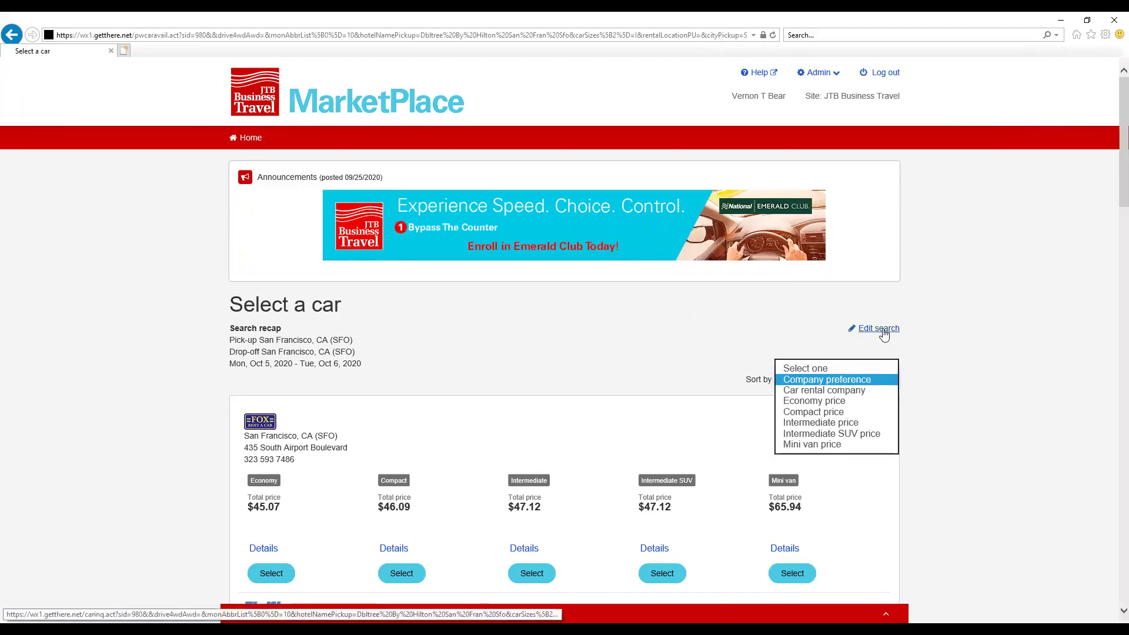
click(943, 397)
scroll(944, 396, down, 5)
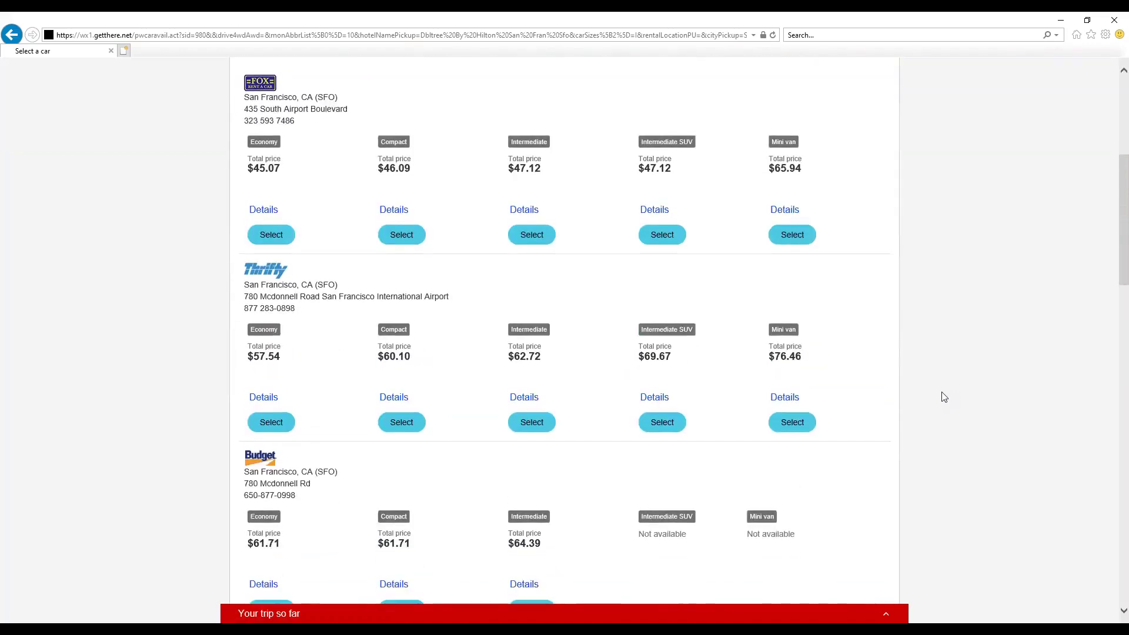
scroll(944, 397, down, 8)
scroll(943, 397, down, 7)
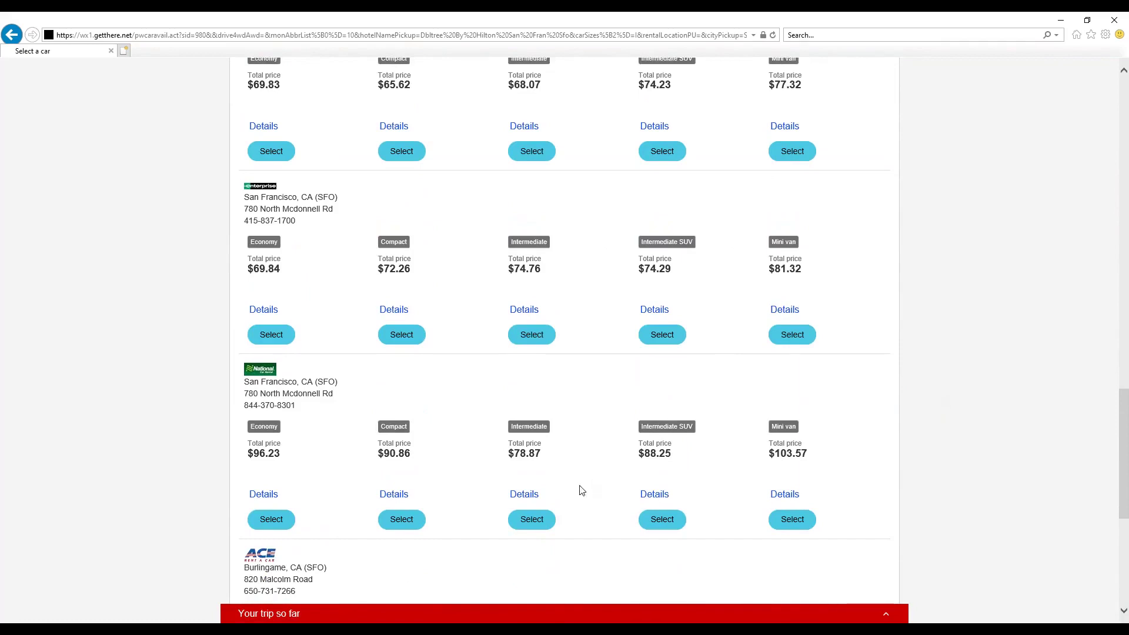
Confirm National's Intermediate is a Hyundai Elantra or similar, then select it at $78.87.
click(529, 499)
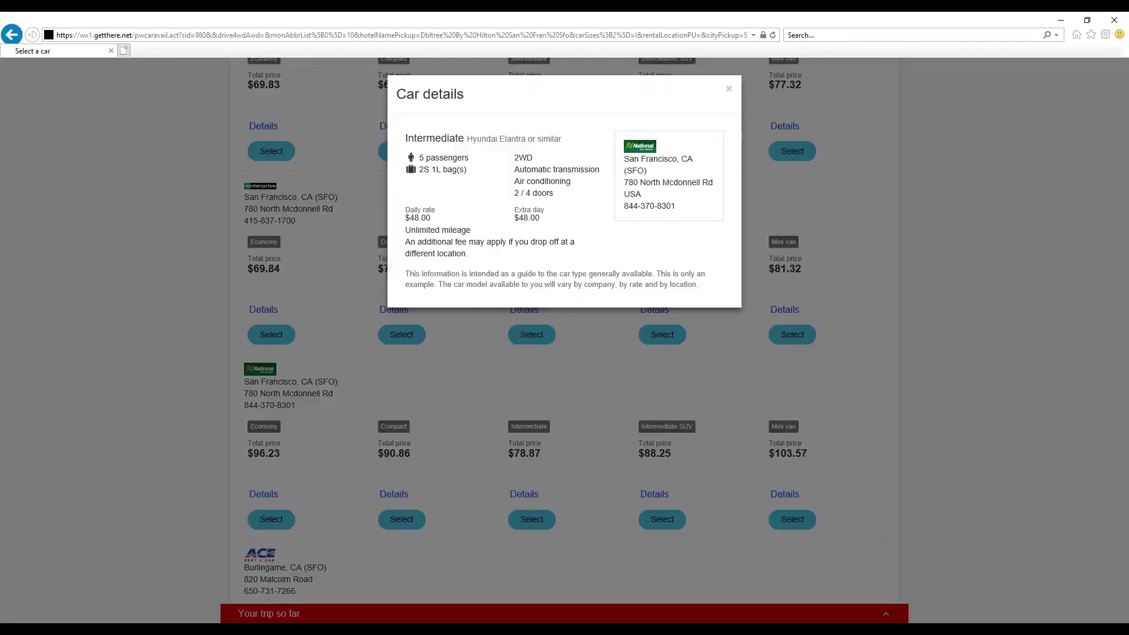
click(729, 89)
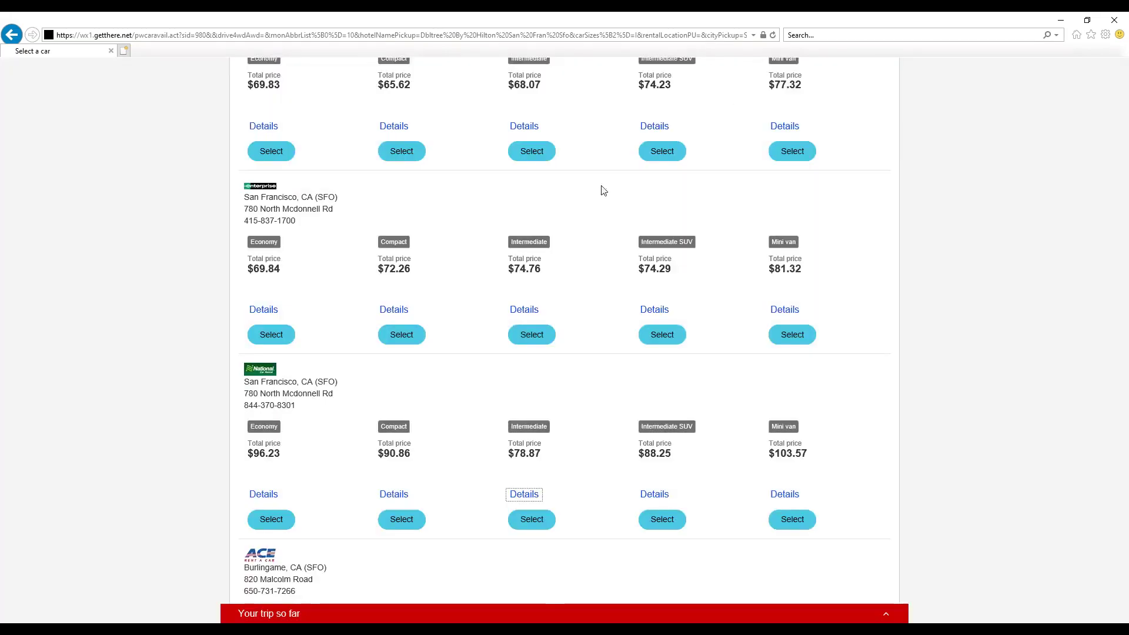
click(531, 520)
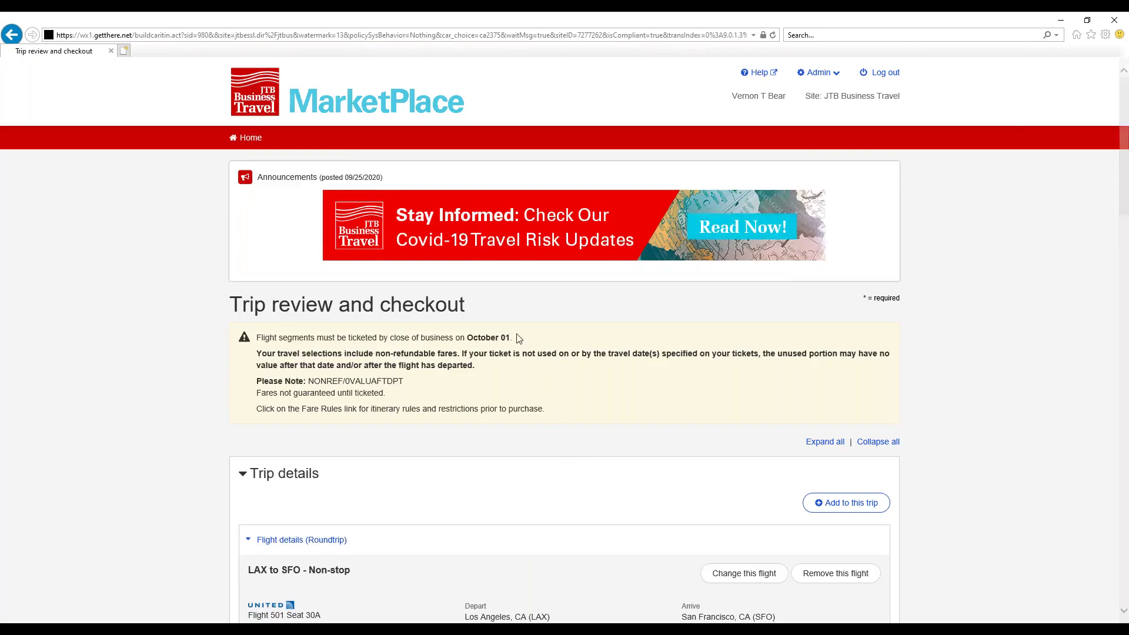
Review the $433.36 estimated trip cost breakdown and expand the pre-filled Traveler details section.
scroll(958, 366, down, 3)
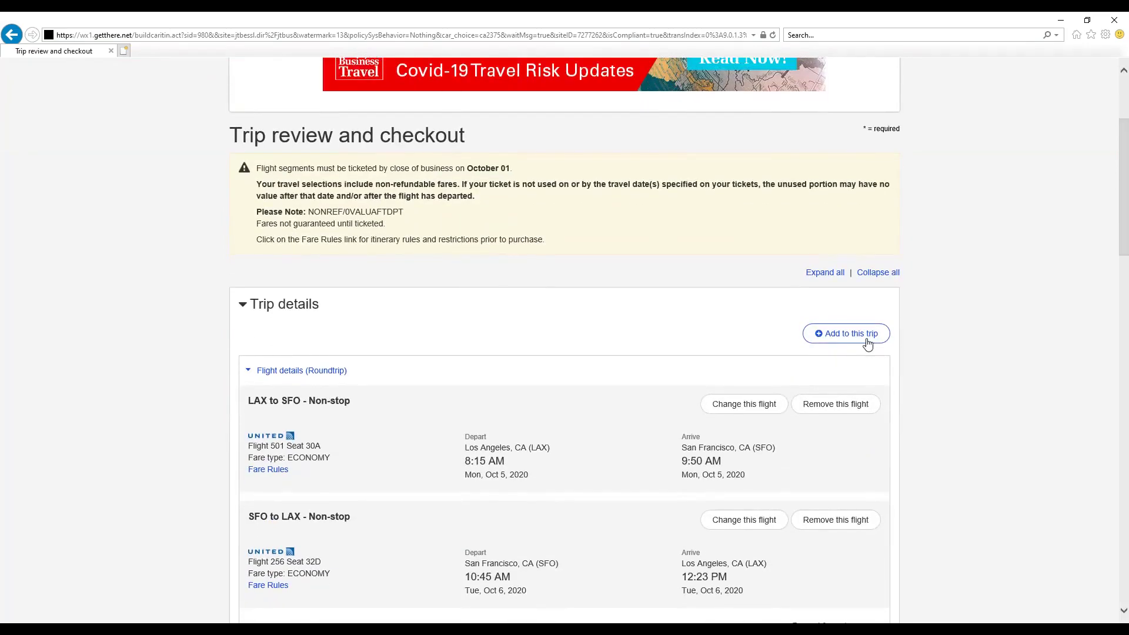
scroll(868, 344, down, 1)
scroll(868, 344, down, 1)
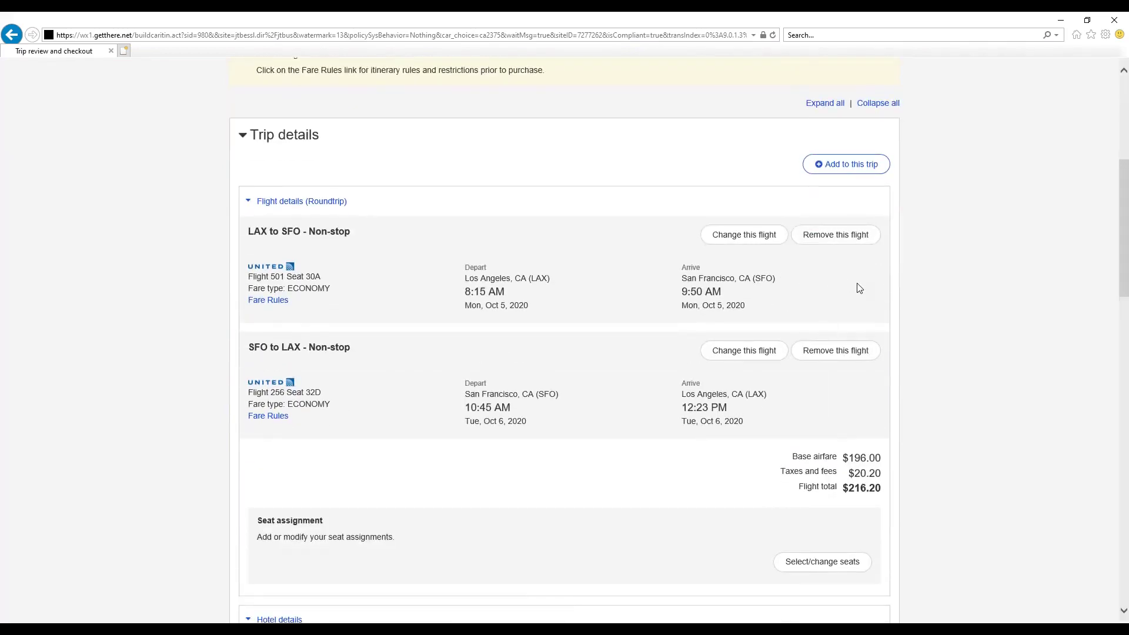
scroll(859, 300, down, 3)
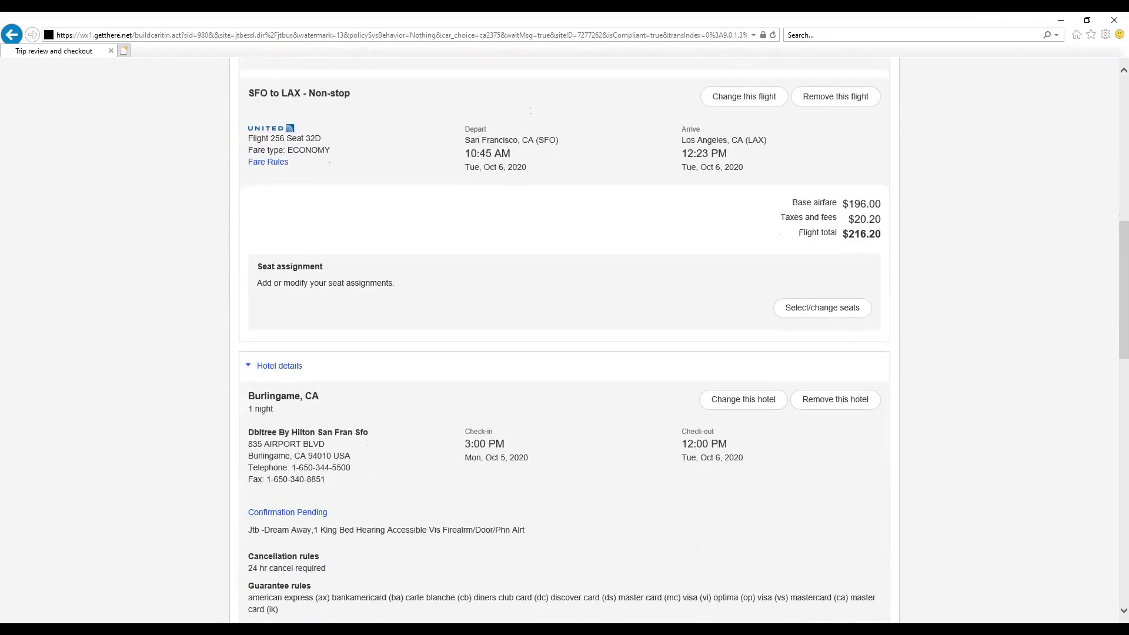
scroll(876, 338, down, 1)
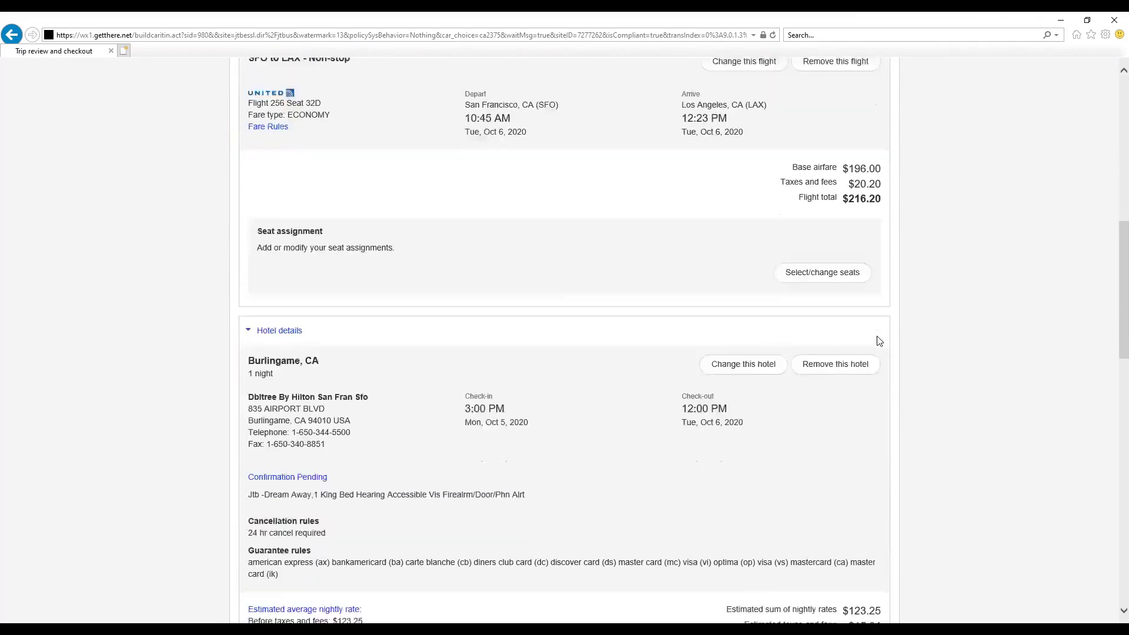
scroll(878, 338, down, 2)
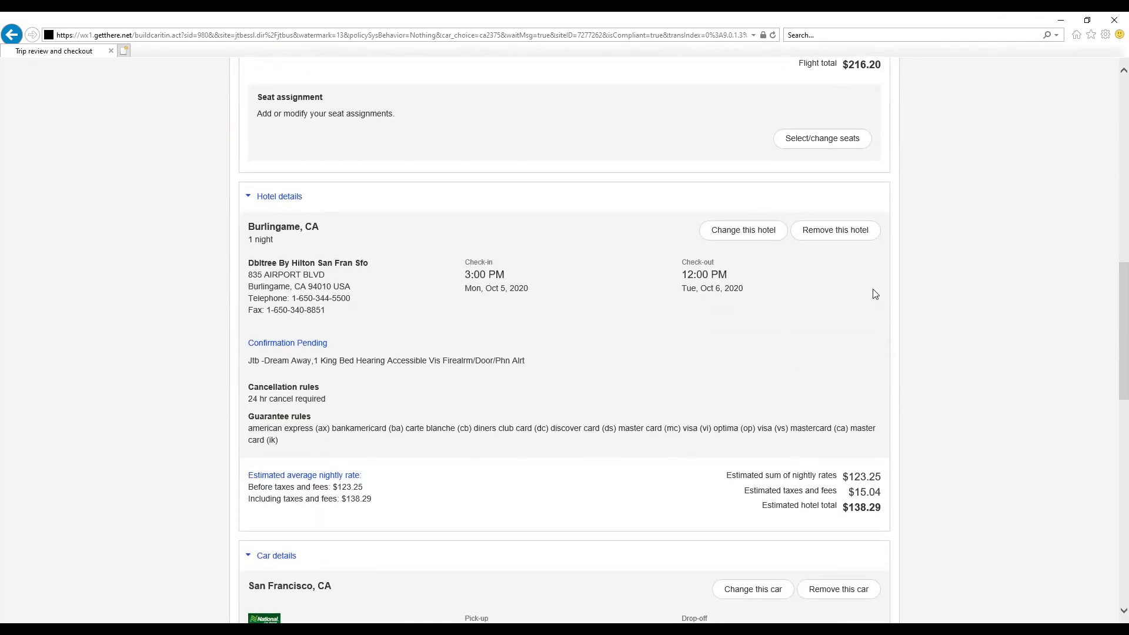
scroll(861, 307, down, 2)
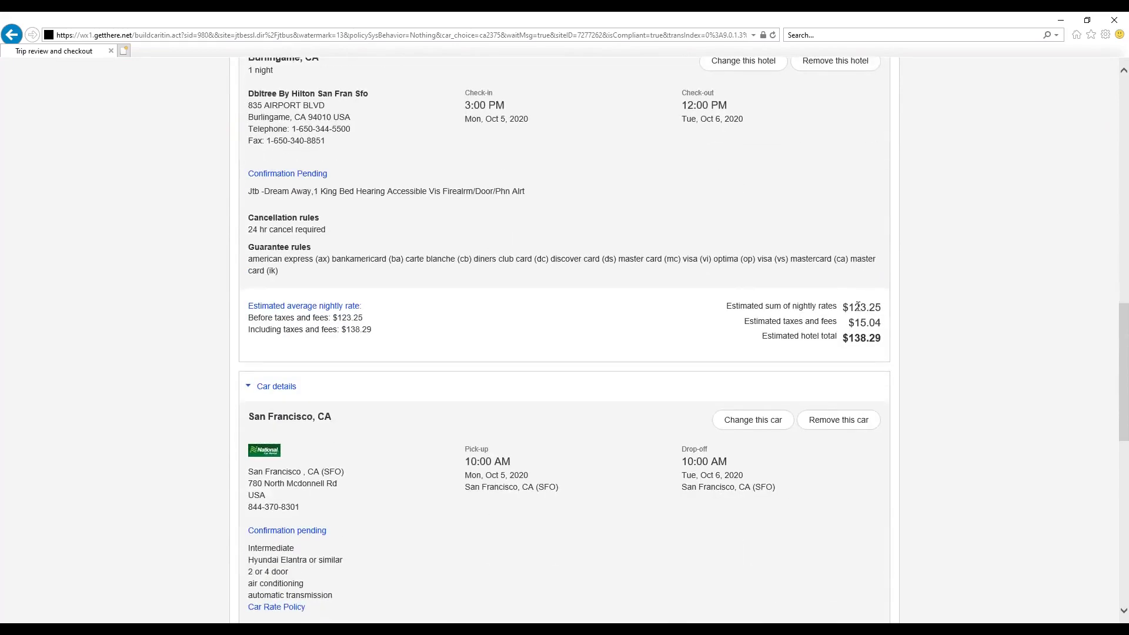
scroll(858, 306, down, 6)
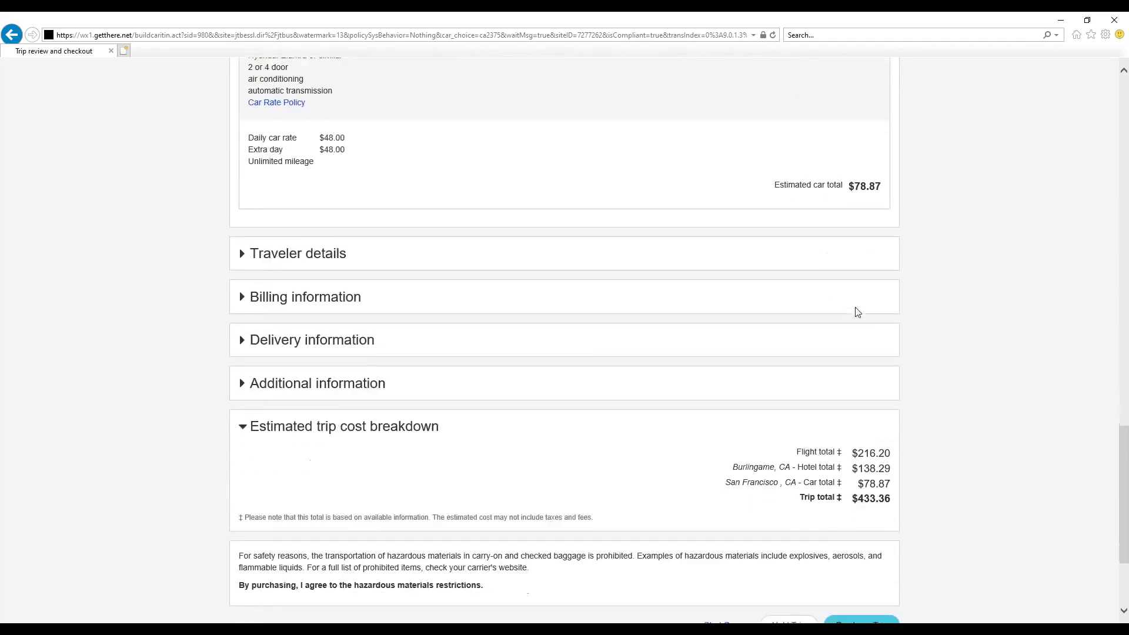
click(326, 254)
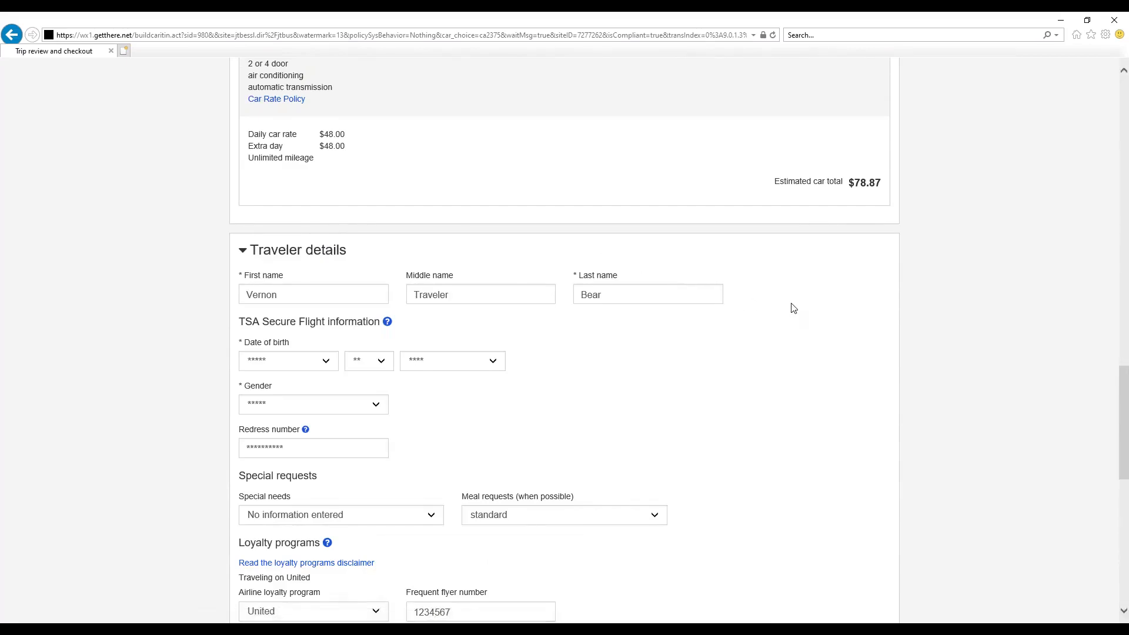
Expand Billing information and set the hotel's Bill to option to the Visa card.
scroll(793, 308, down, 5)
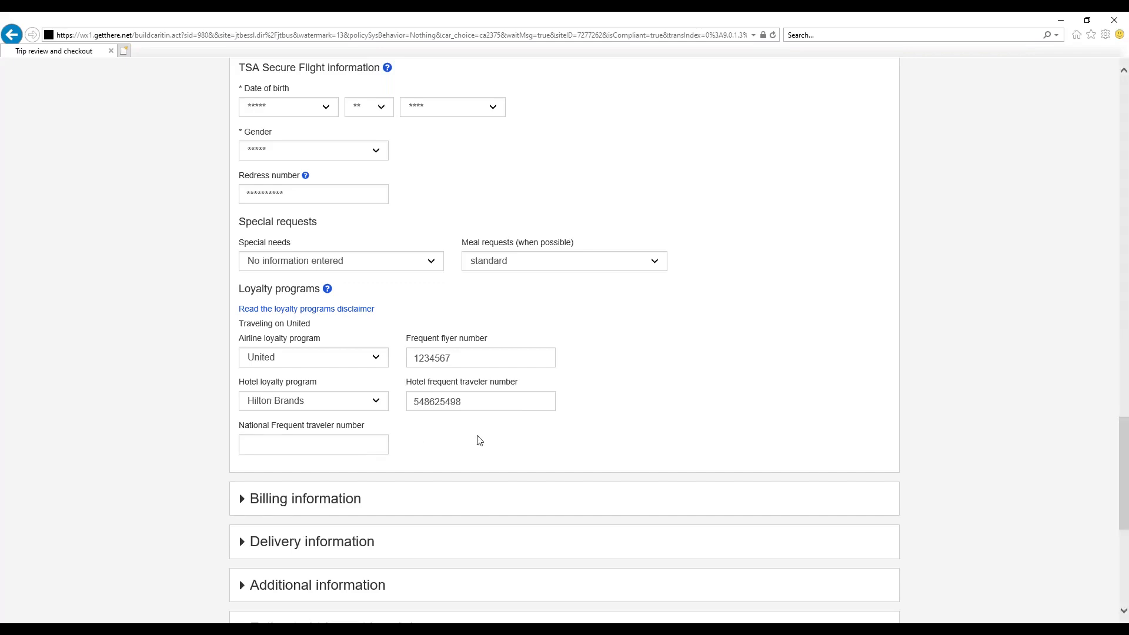
scroll(423, 447, down, 3)
click(353, 419)
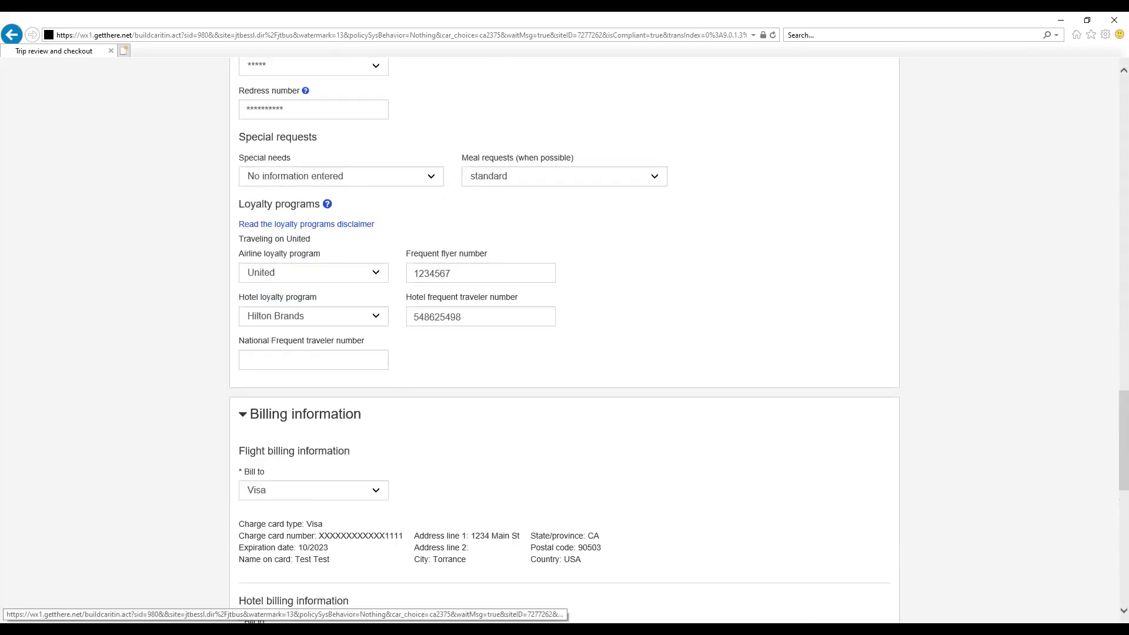
scroll(416, 411, down, 6)
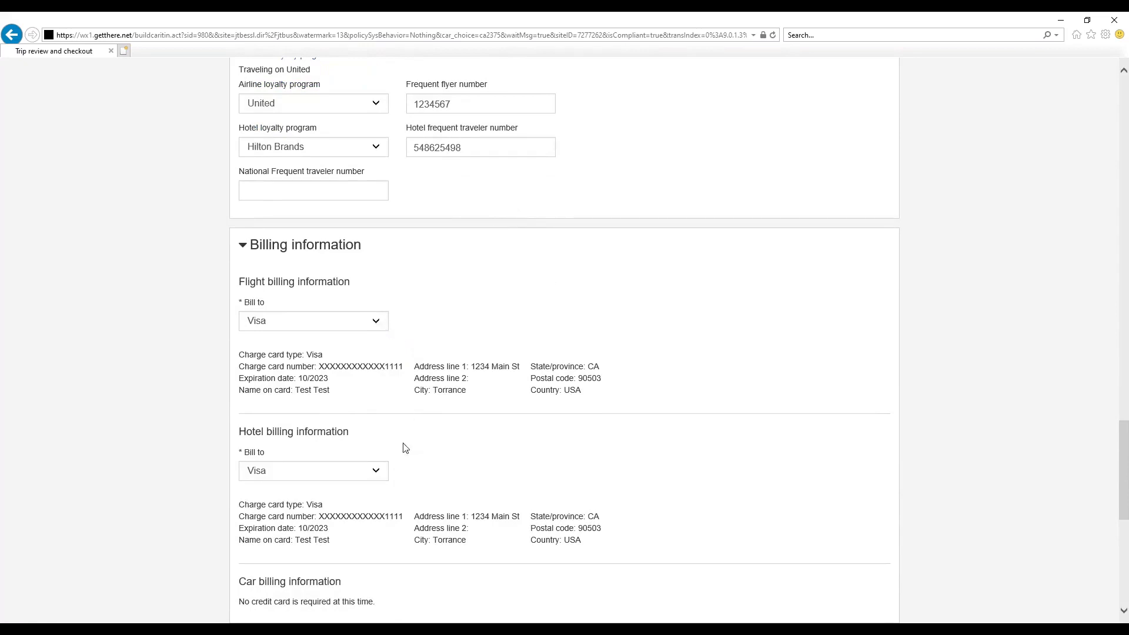
click(378, 472)
click(378, 472)
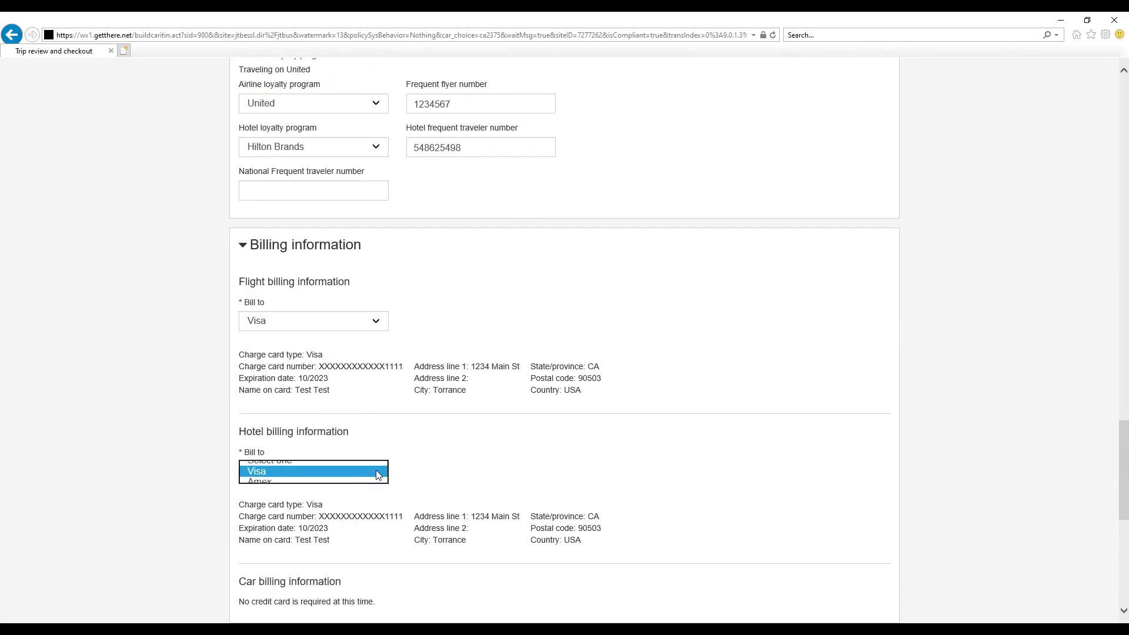
click(542, 467)
scroll(546, 488, down, 2)
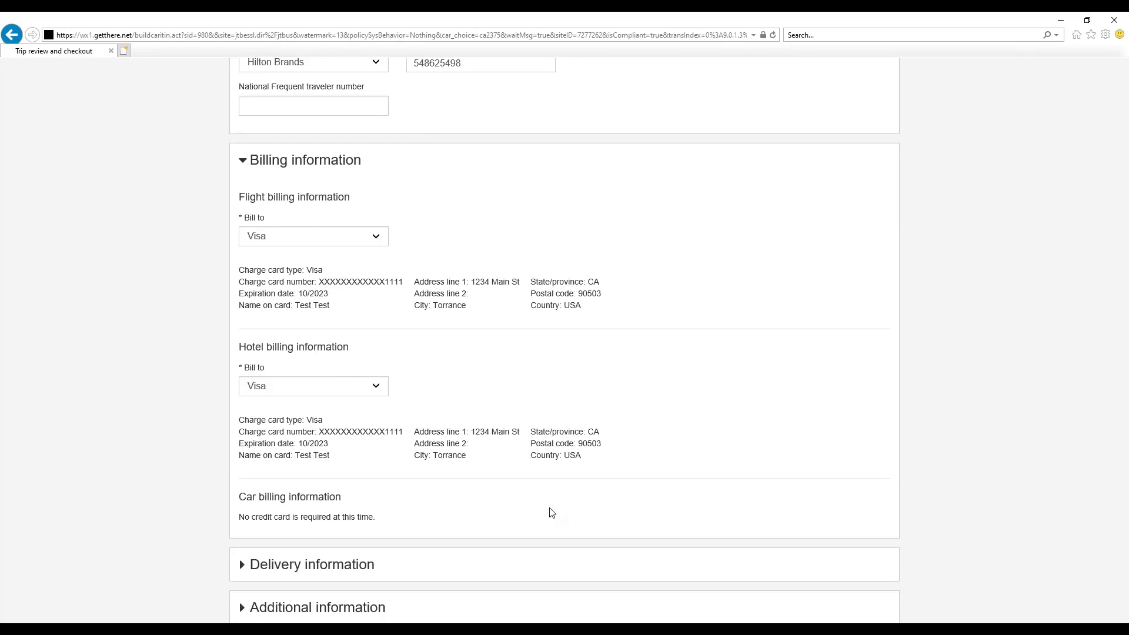
scroll(552, 513, down, 4)
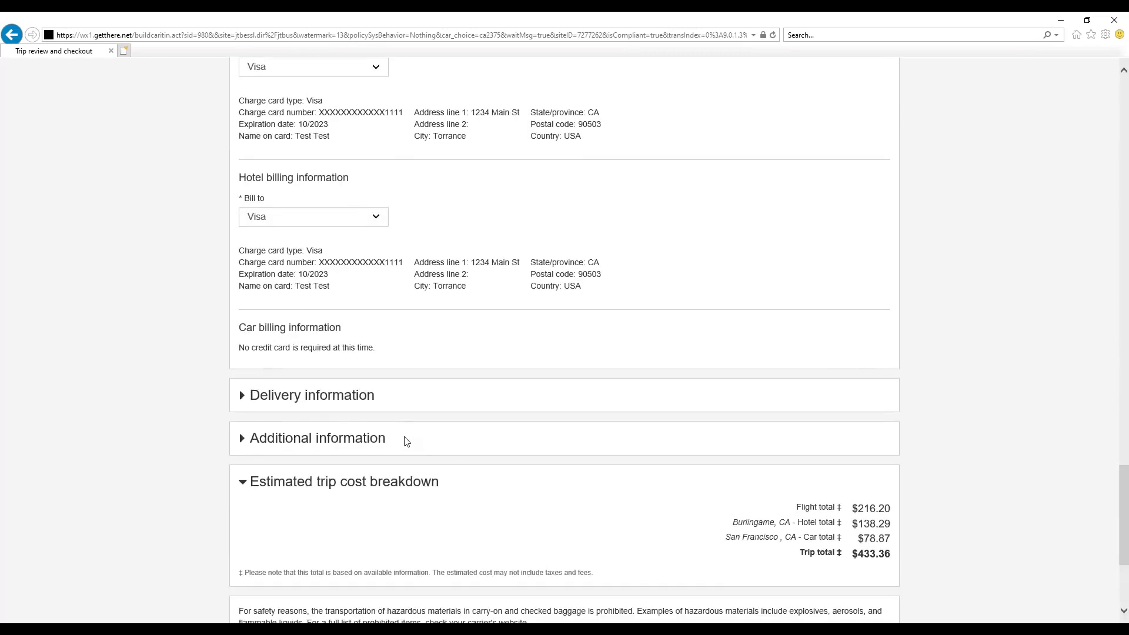
Expand Additional information and check the $433.36 total: flight $216.20, hotel $138.29, car $78.87.
click(371, 443)
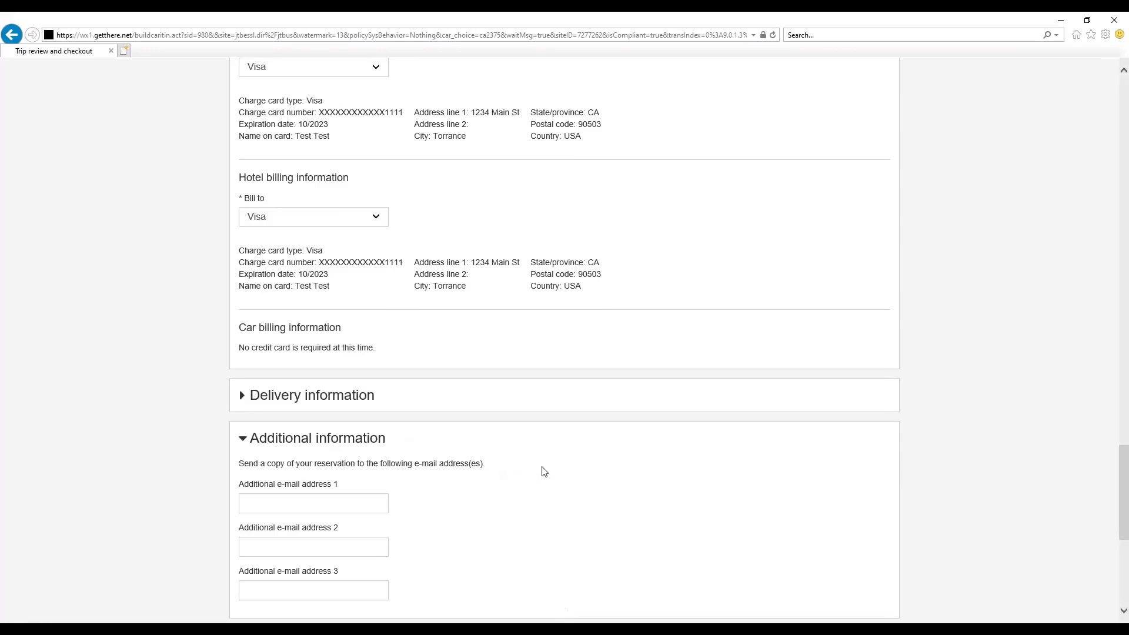
scroll(544, 472, down, 3)
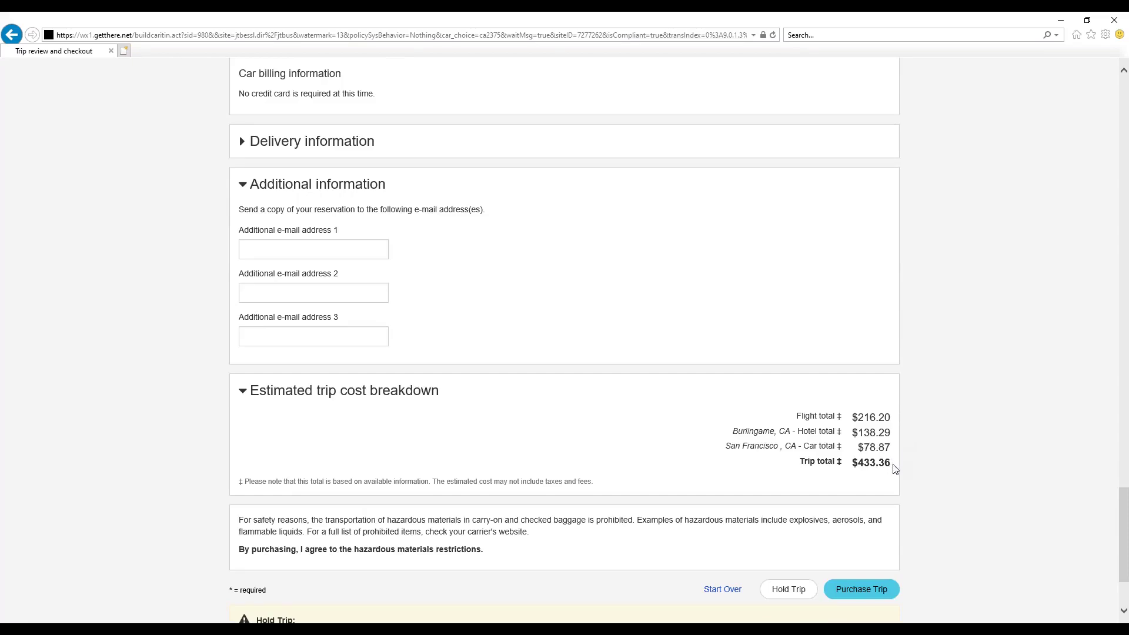
scroll(894, 467, down, 3)
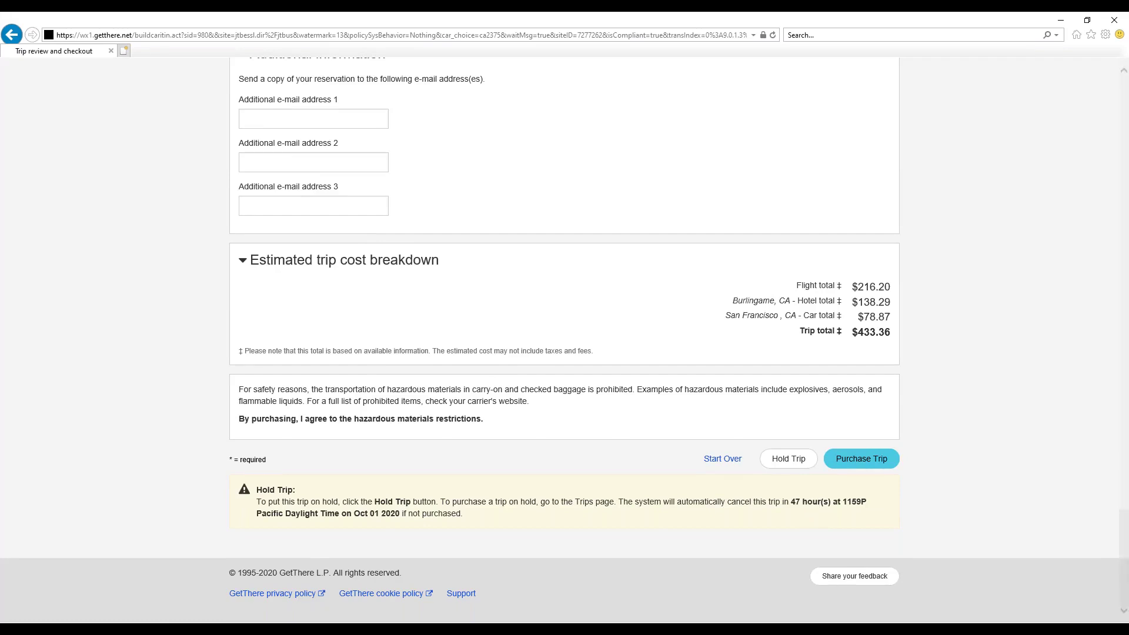
Purchase the trip and confirm the charge to reach Reservation complete.
click(855, 464)
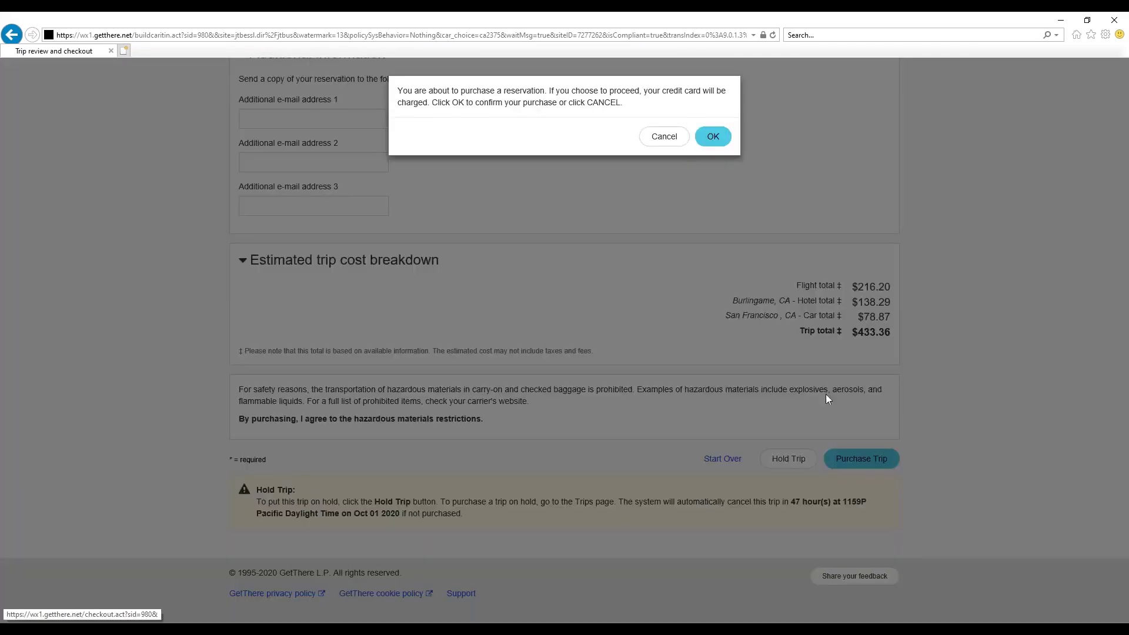
click(713, 136)
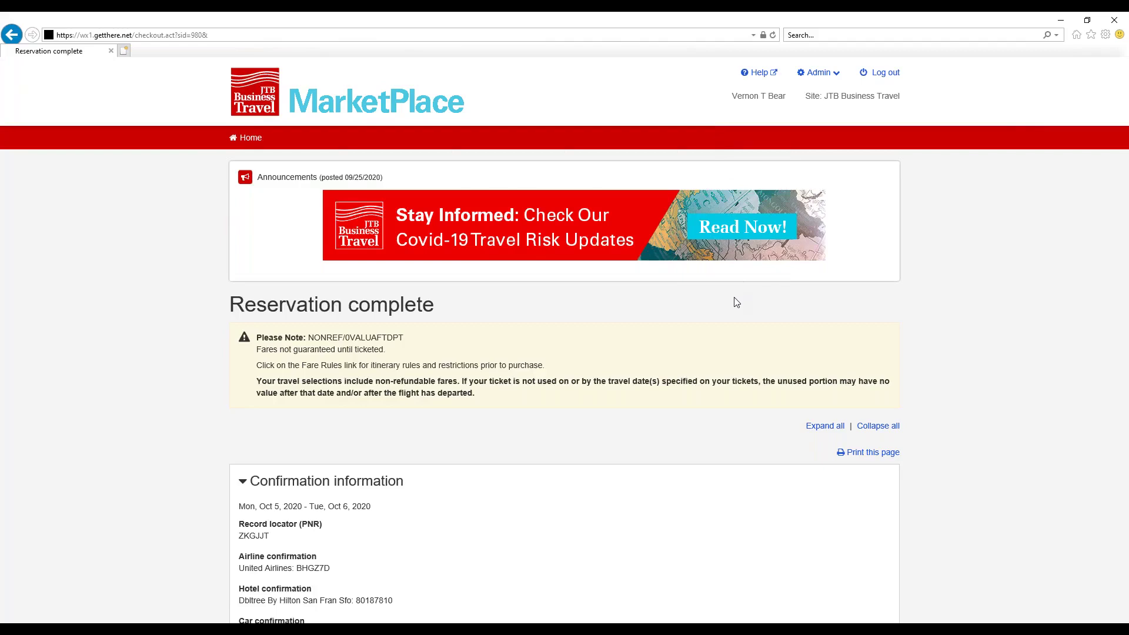
scroll(737, 302, down, 1)
scroll(736, 302, down, 1)
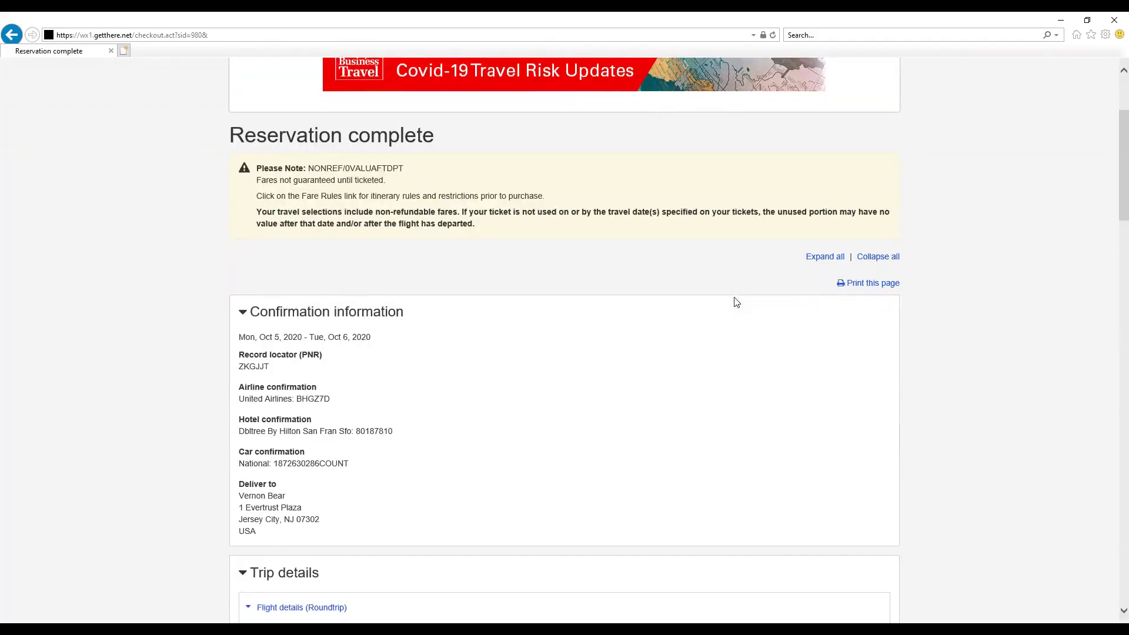
scroll(736, 303, down, 1)
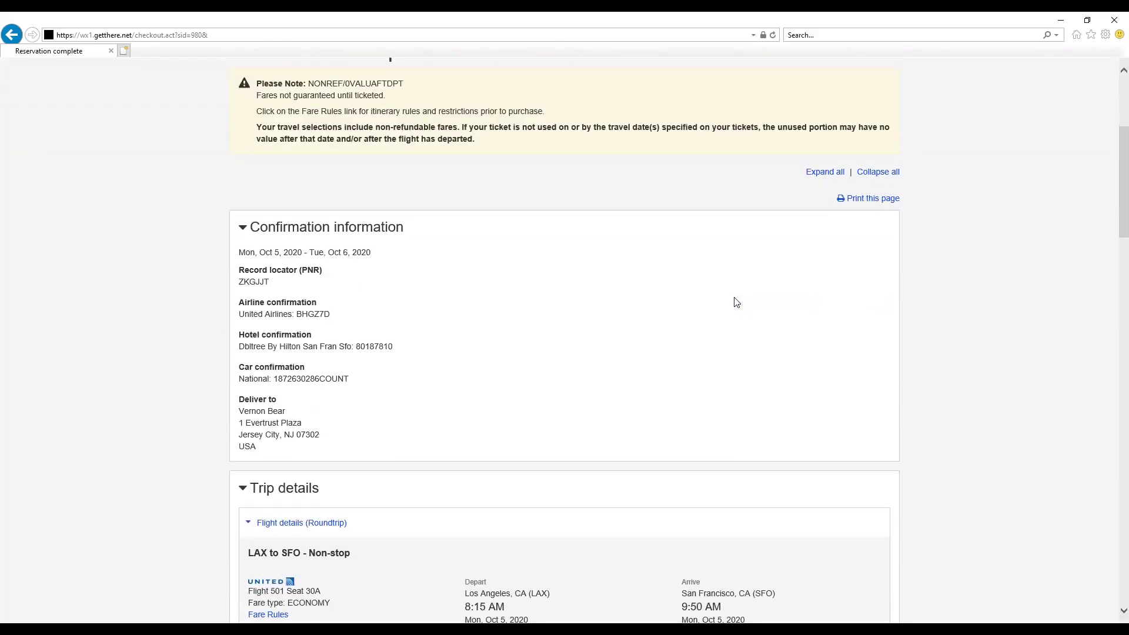
scroll(736, 302, down, 1)
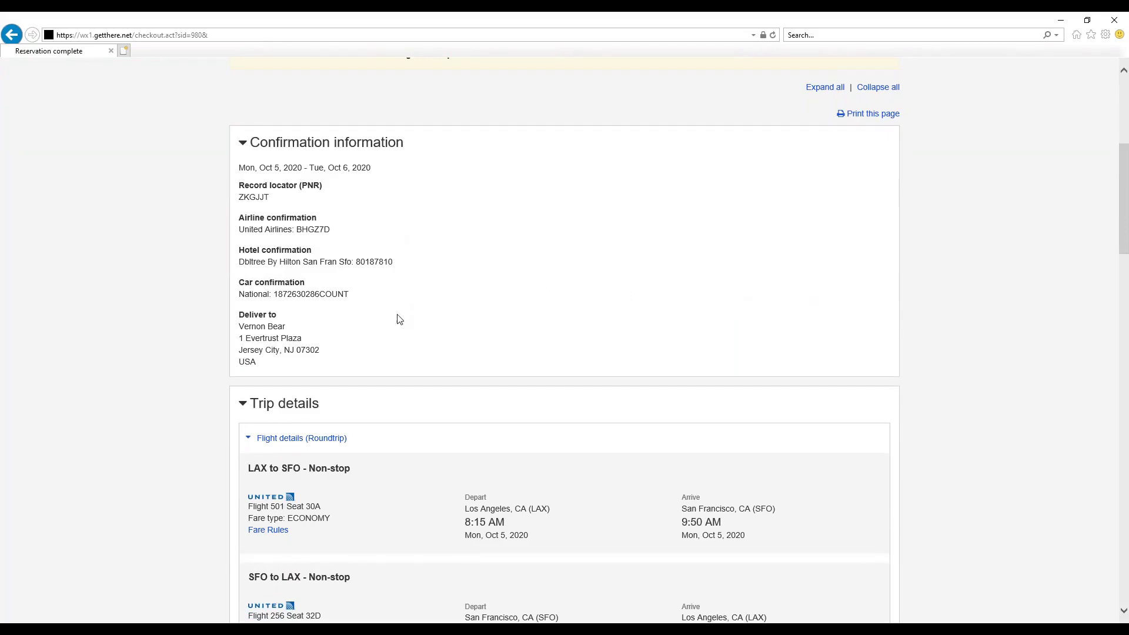
scroll(399, 319, down, 4)
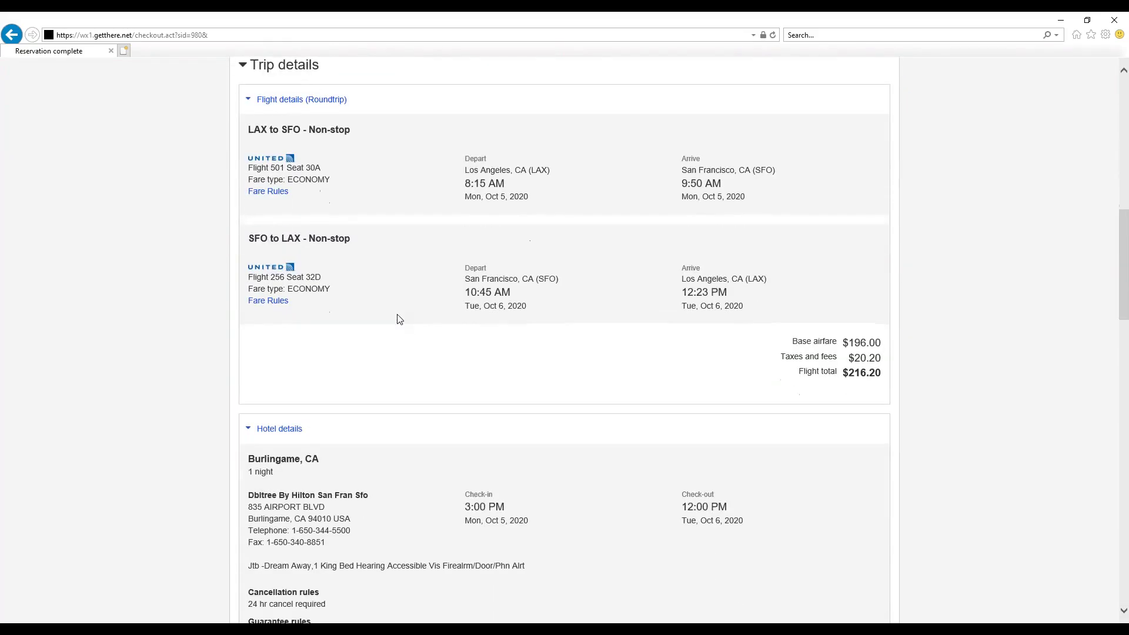
scroll(399, 319, down, 3)
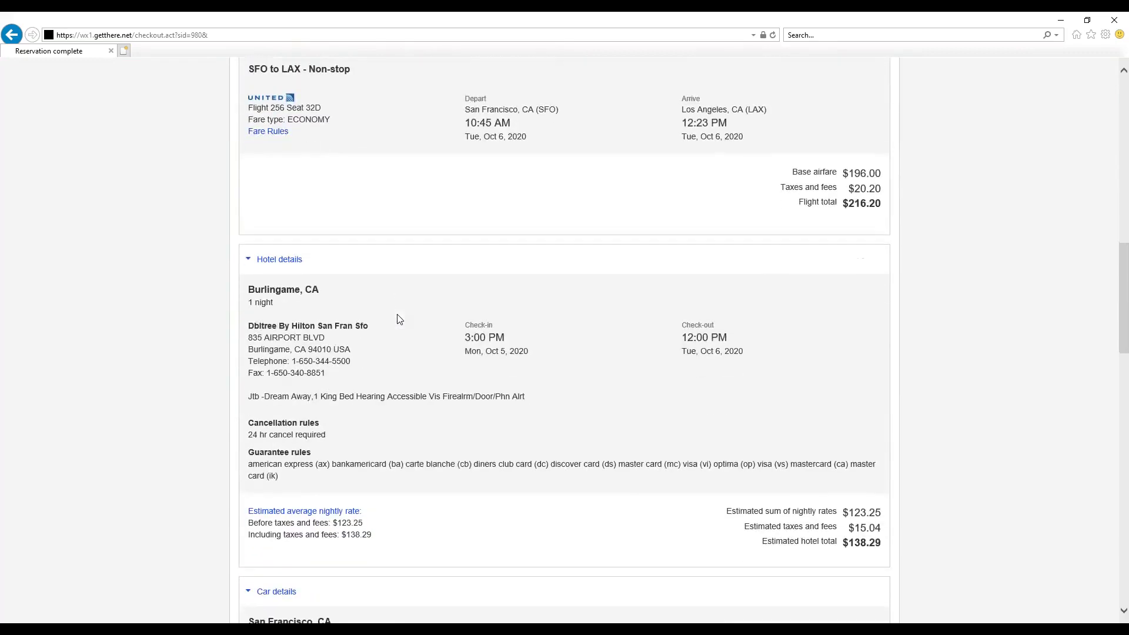
scroll(399, 319, down, 2)
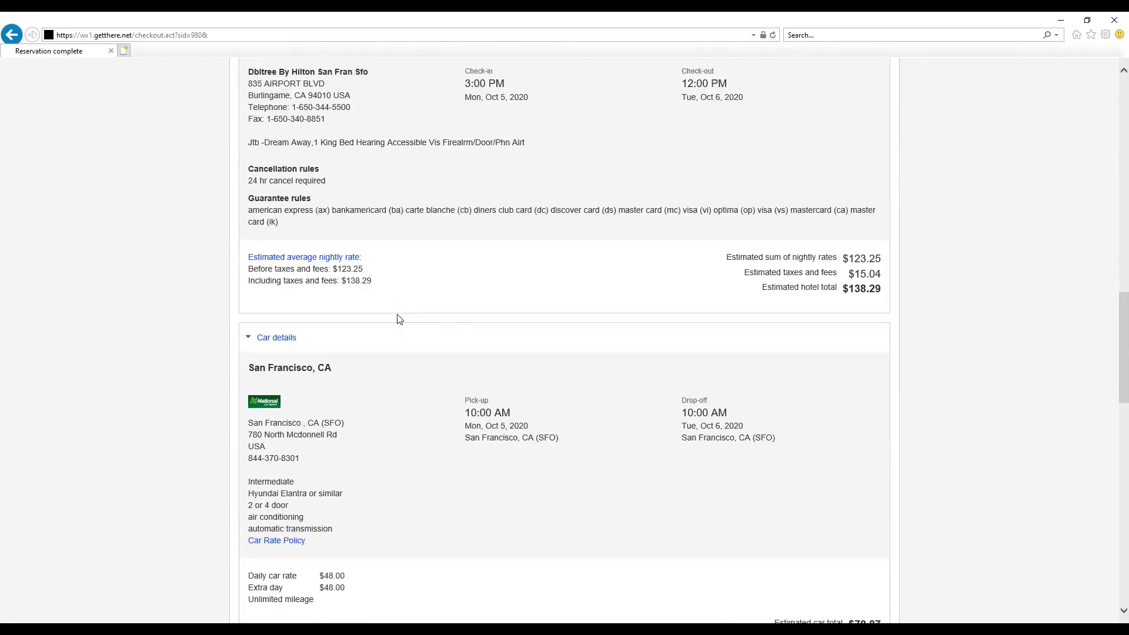
scroll(399, 319, up, 8)
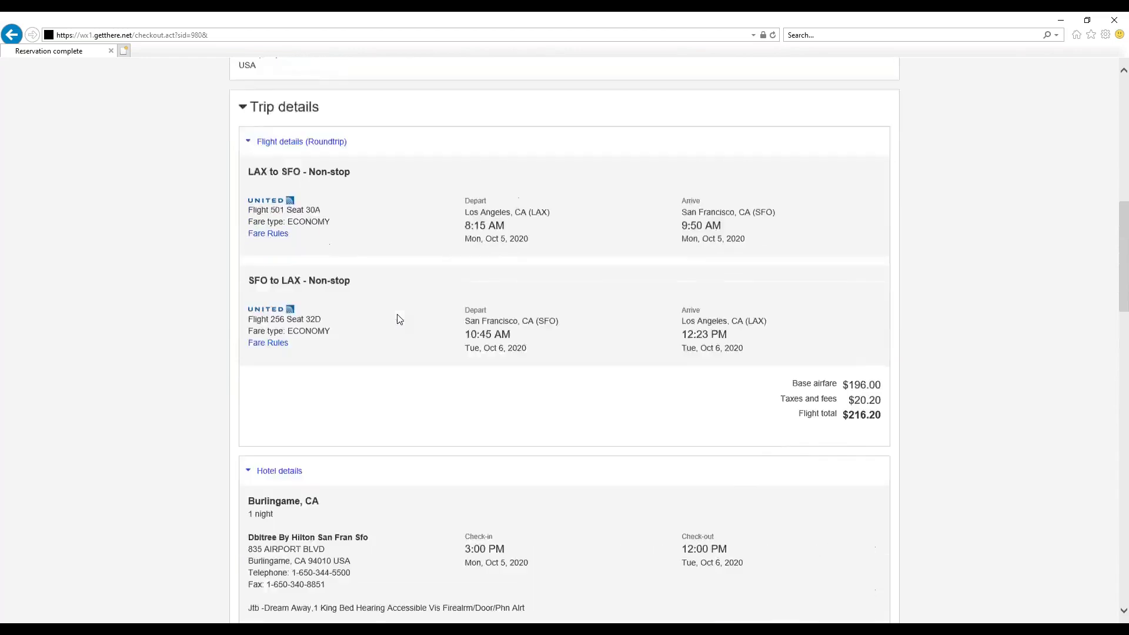
scroll(399, 320, up, 5)
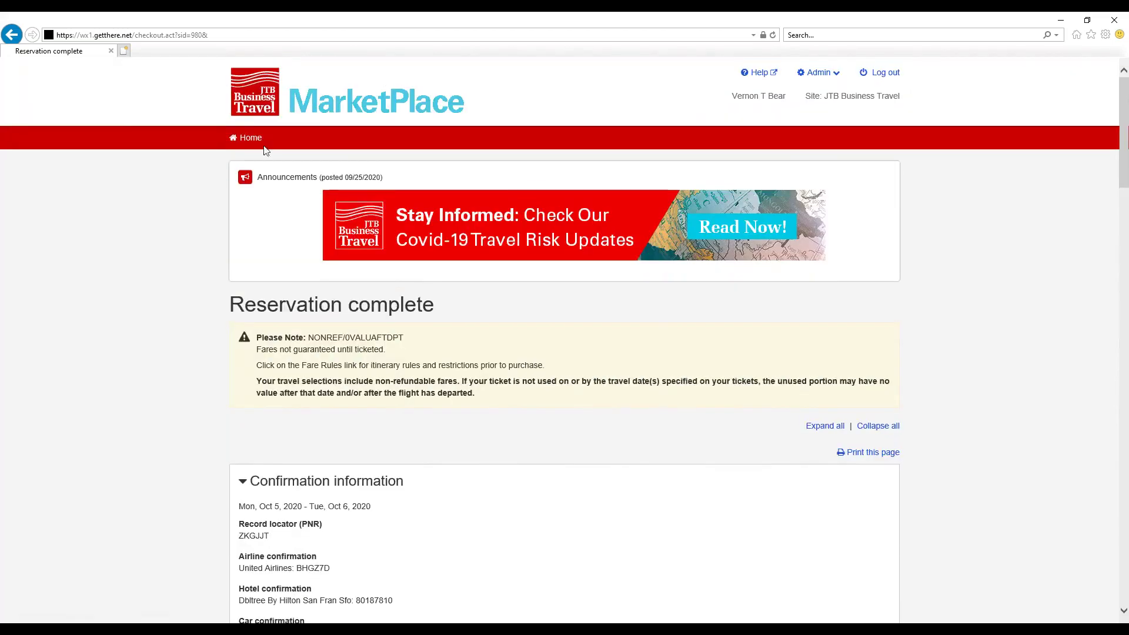
Return to Home and view Manage trips' active trips, including the Oct 5, 2020 San Francisco trip.
click(251, 137)
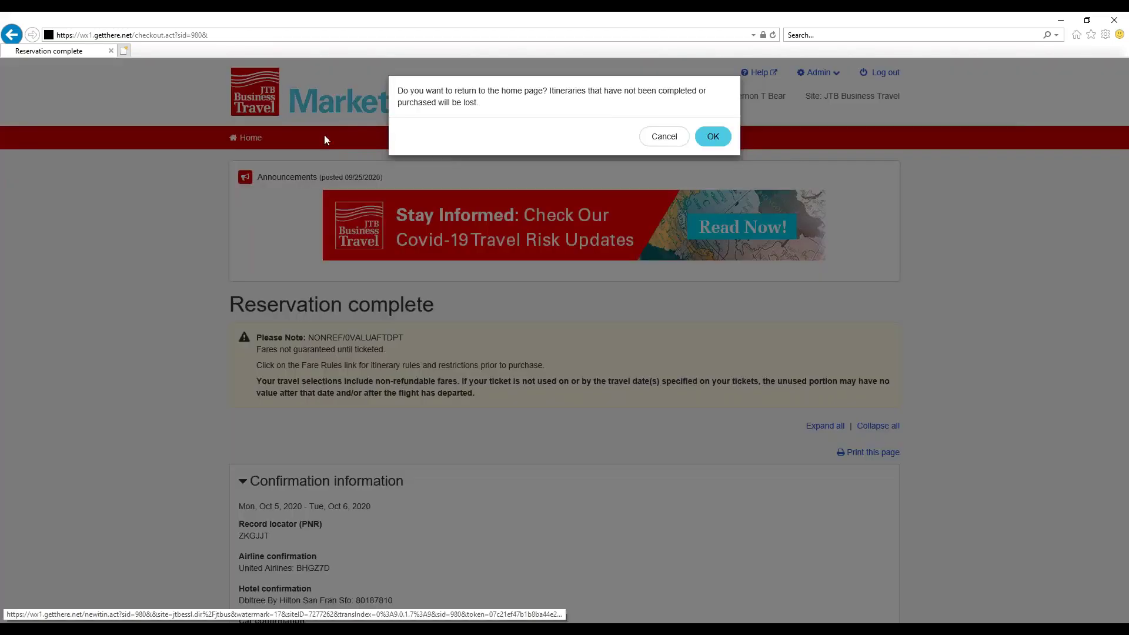
click(707, 139)
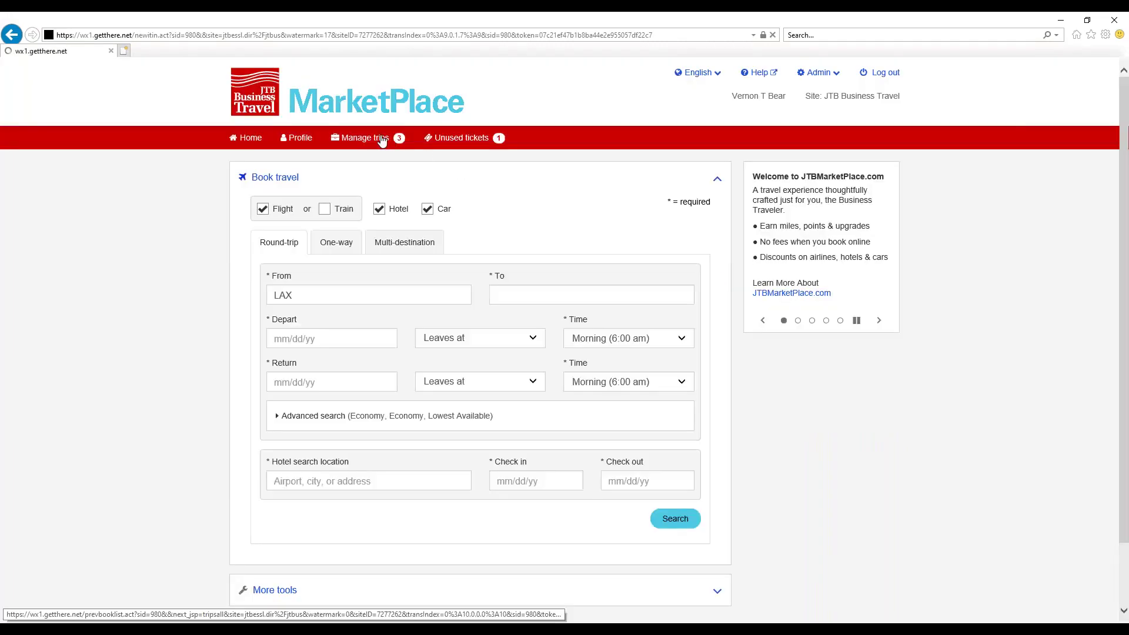
click(381, 140)
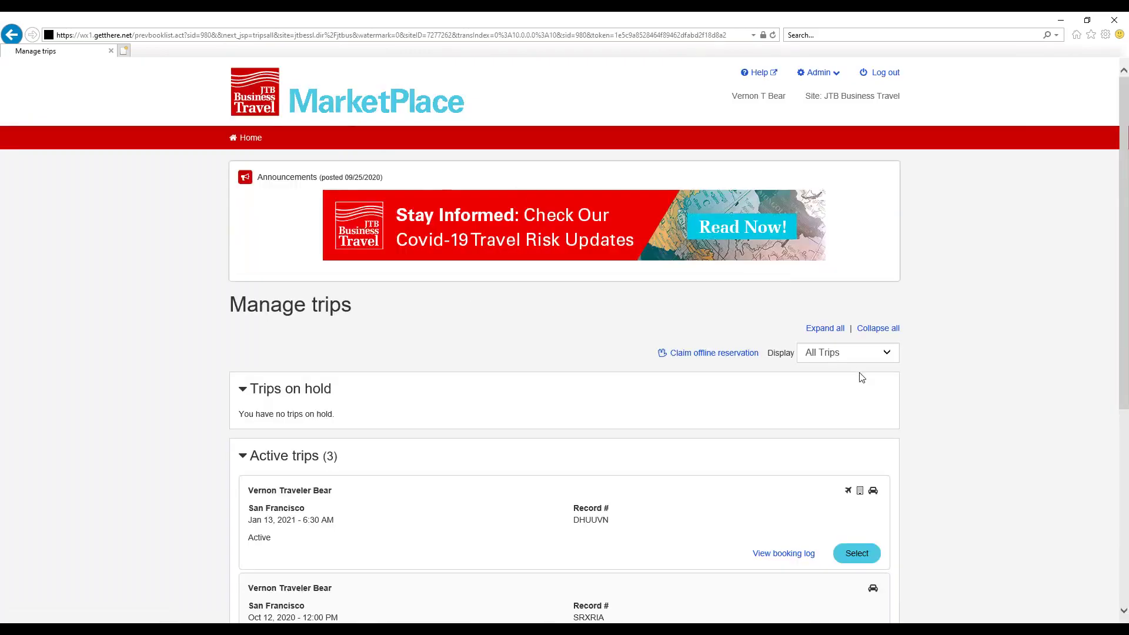
scroll(862, 377, down, 5)
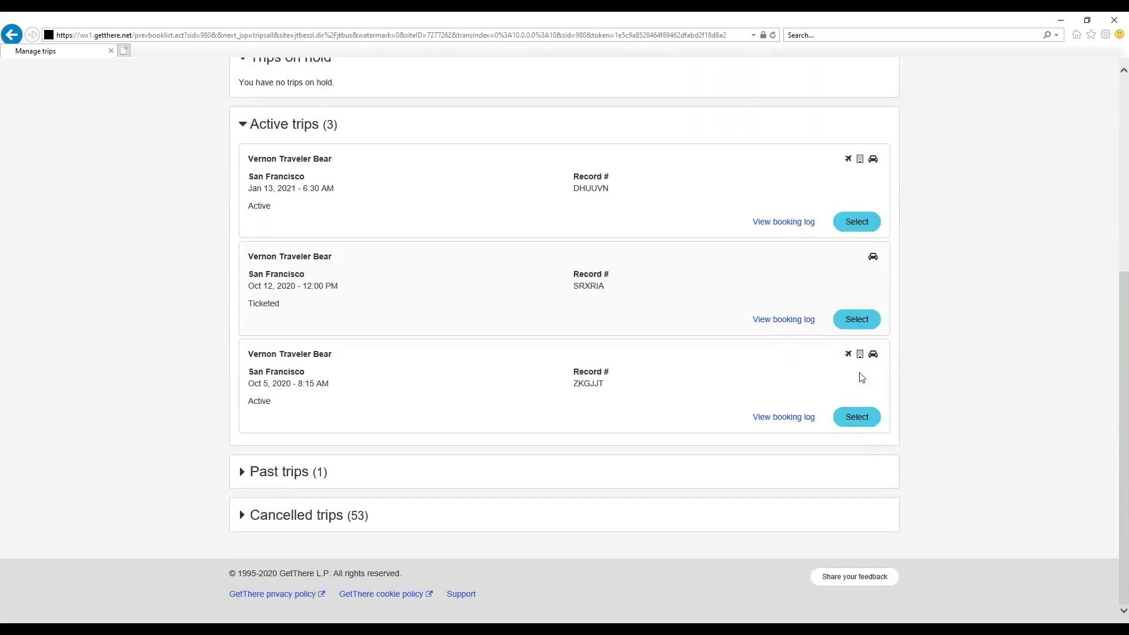
Open the Oct 5, 2020 trip and review its airline, hotel, car confirmations and agency information.
click(859, 420)
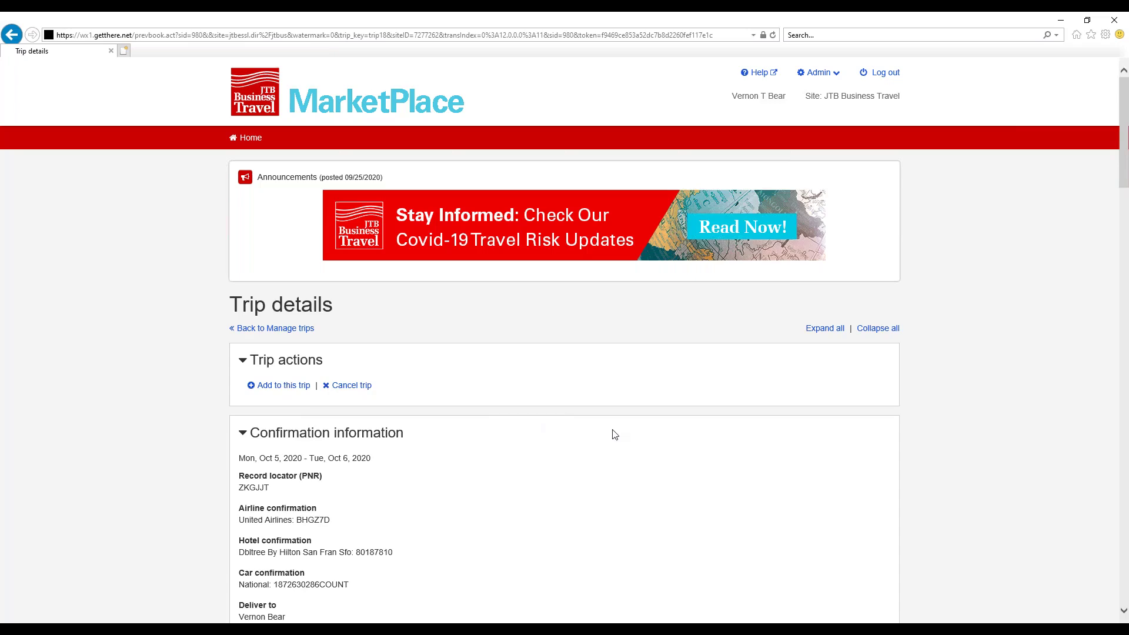
scroll(614, 435, down, 1)
scroll(614, 435, down, 2)
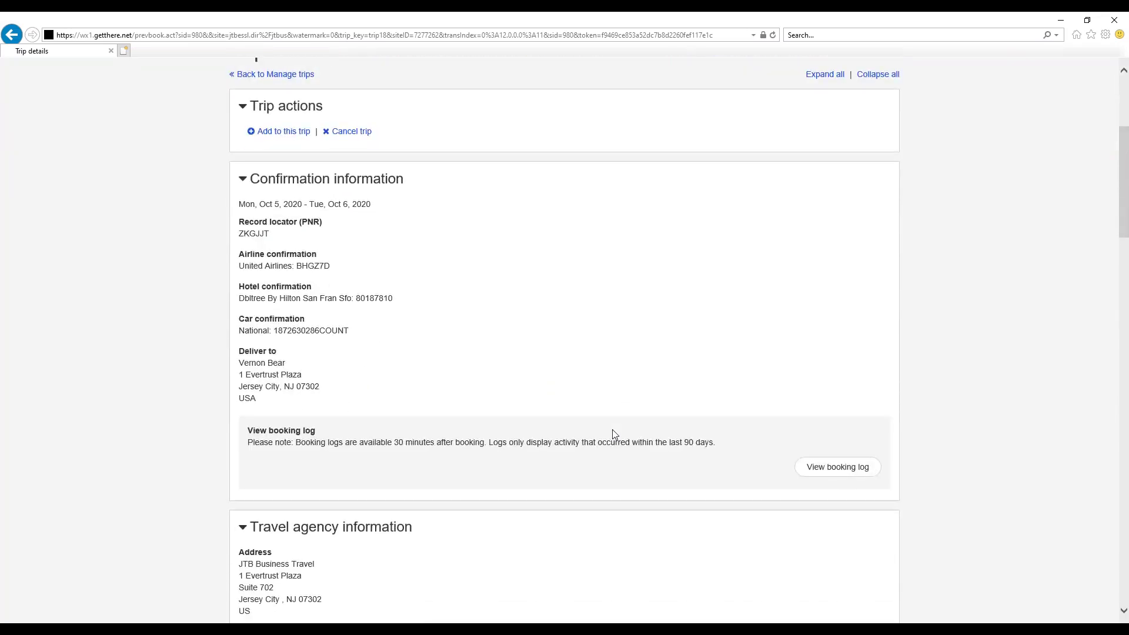
scroll(614, 435, down, 1)
scroll(615, 435, down, 1)
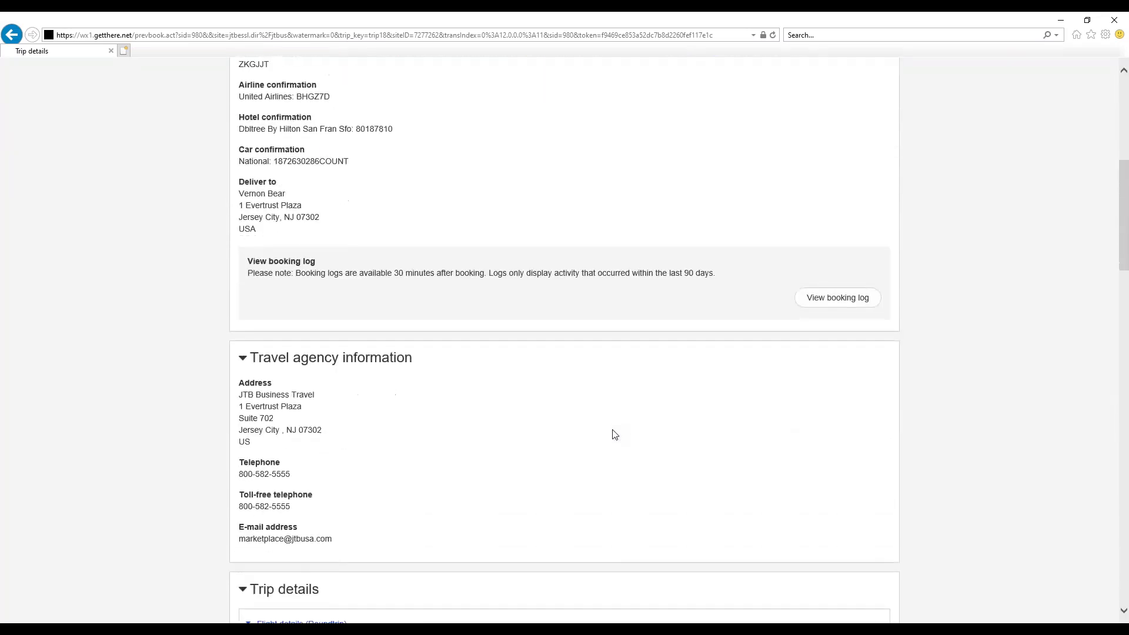